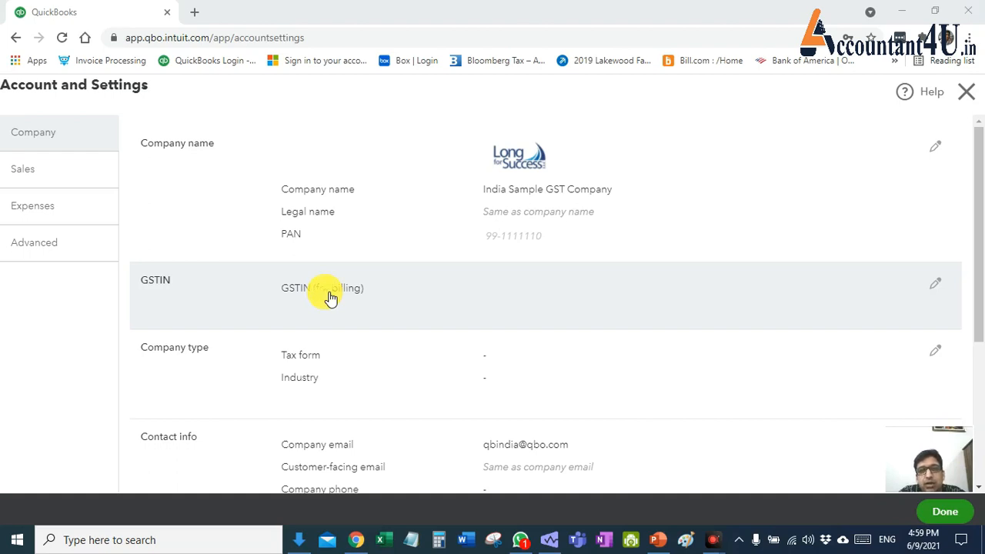
- Switch to the PowerPoint presentation, view the slide on free QBO demo company access, and return to QuickBooks in the browser
{"action": "key", "text": "alt+Tab"}
{"action": "key", "text": "alt+Tab"}
{"action": "key", "text": "alt+Tab"}
{"action": "key", "text": "alt+Tab"}
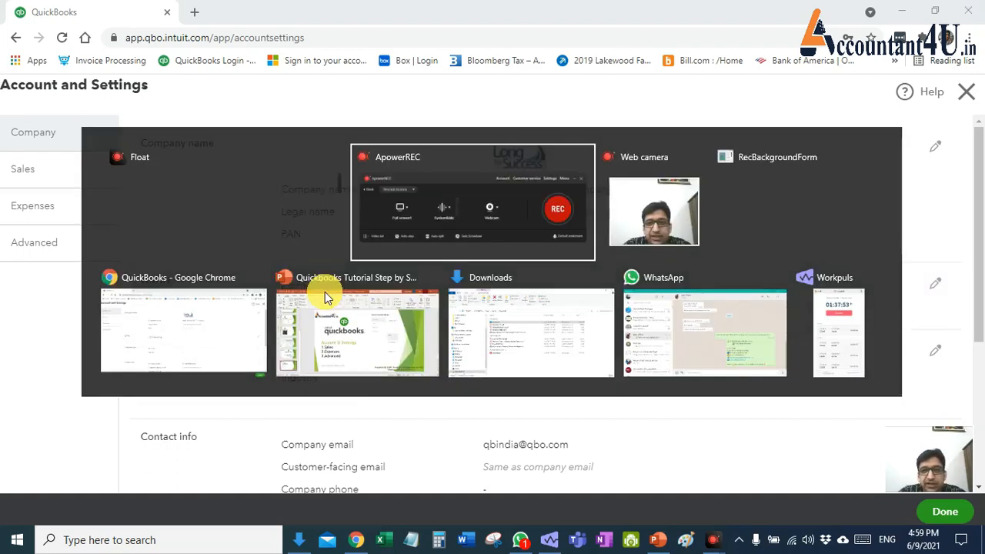
{"action": "left_click", "coordinate": [325, 292]}
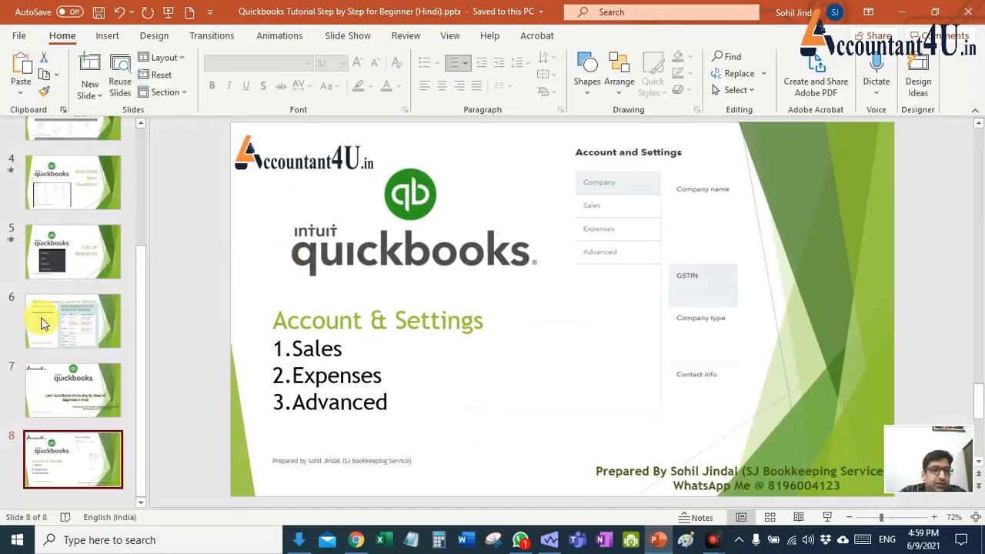
{"action": "scroll", "coordinate": [63, 257], "scroll_direction": "up", "scroll_amount": 3}
{"action": "scroll", "coordinate": [67, 259], "scroll_direction": "down", "scroll_amount": 3}
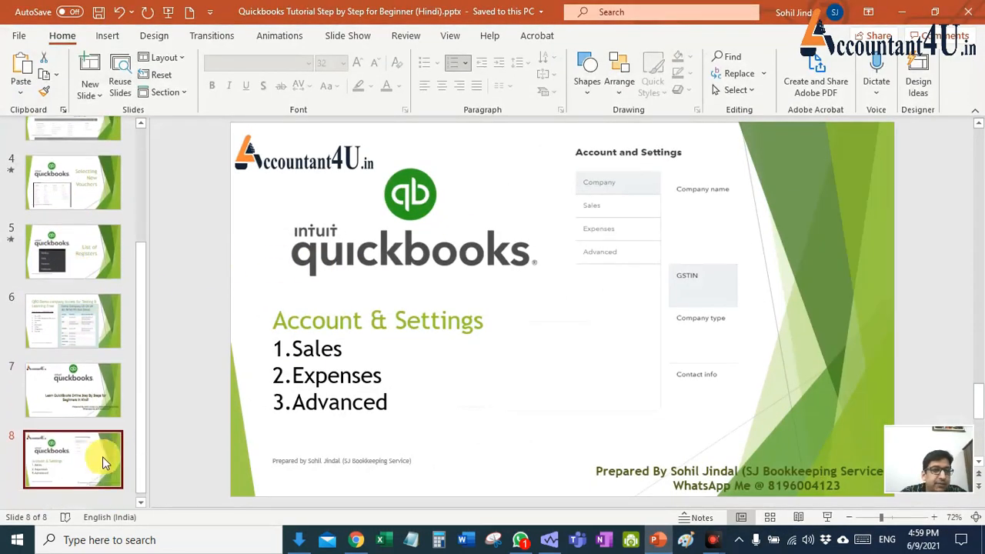
{"action": "left_click", "coordinate": [99, 347]}
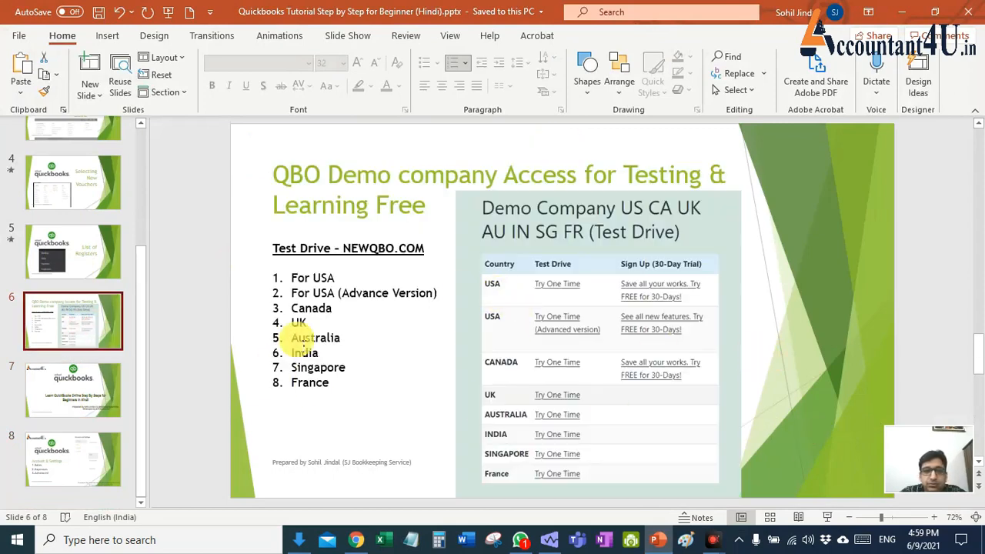
{"action": "left_click", "coordinate": [901, 12]}
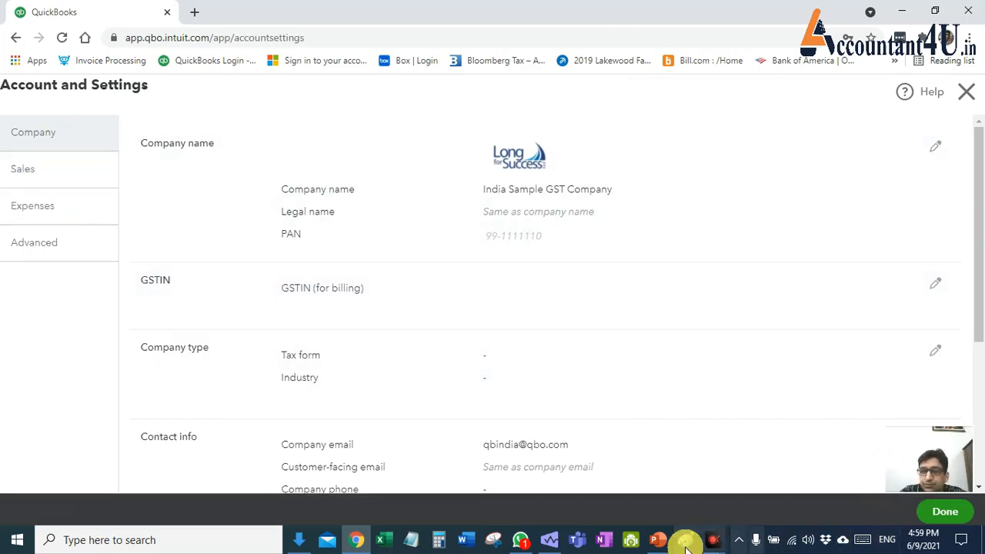
- Mark the Company section of Account and Settings with a red rectangle annotation
{"action": "mouse_move", "coordinate": [714, 538]}
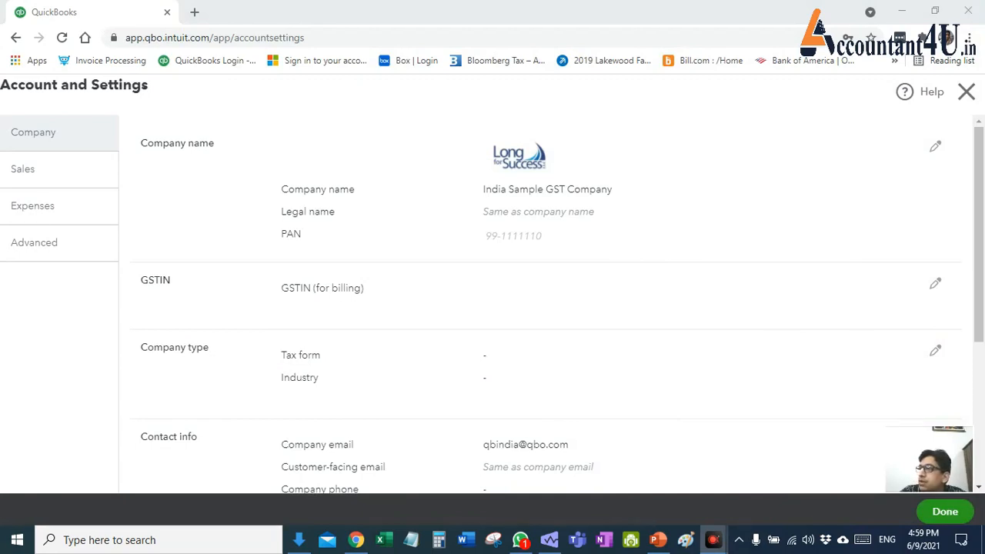
{"action": "left_click", "coordinate": [967, 167]}
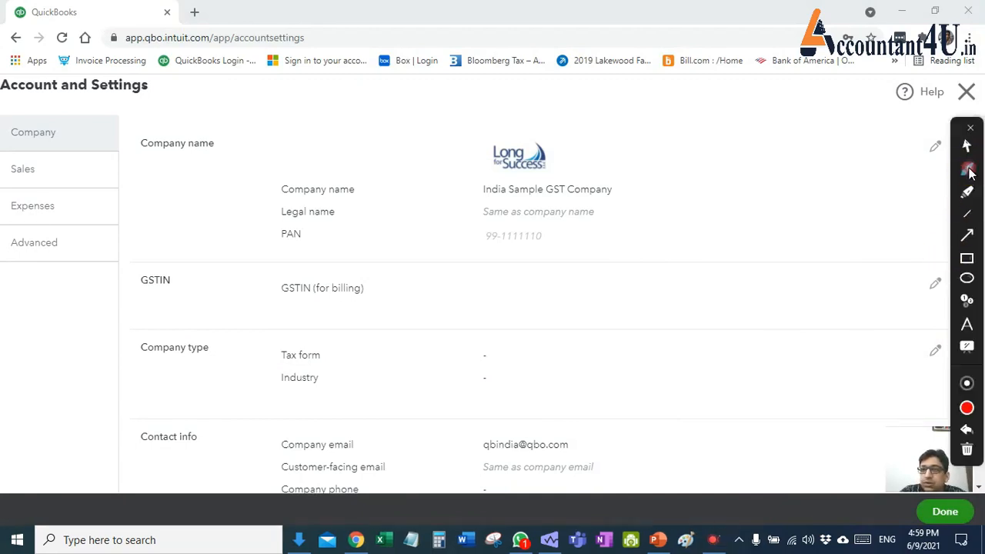
{"action": "left_click", "coordinate": [967, 257]}
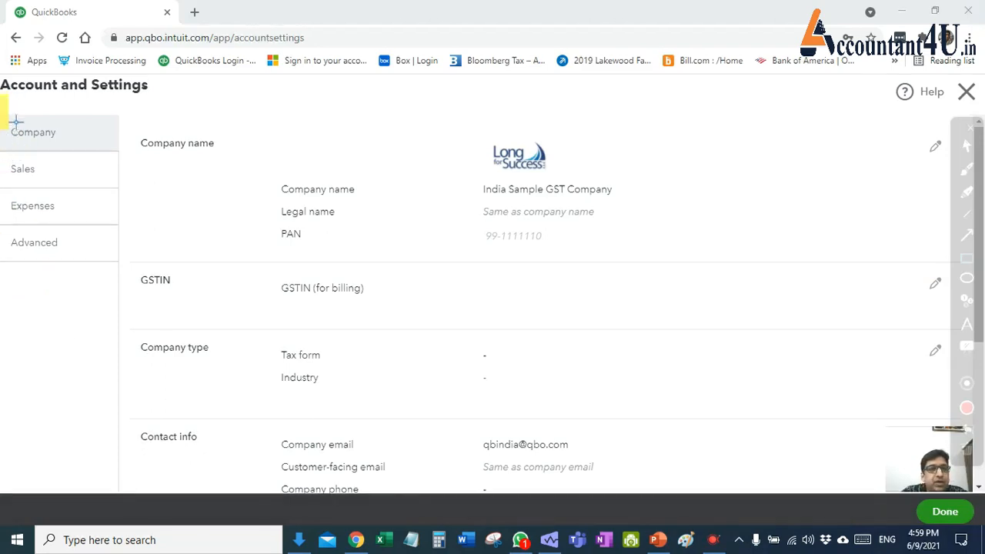
{"action": "left_click_drag", "start_coordinate": [76, 116], "coordinate": [152, 176]}
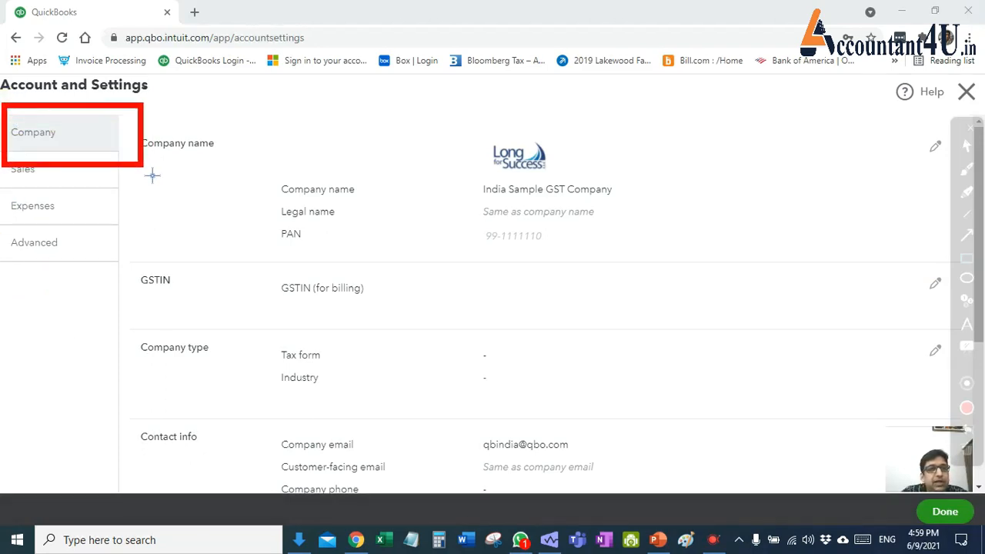
{"action": "key", "text": "alt+Tab"}
{"action": "key", "text": "alt+Tab"}
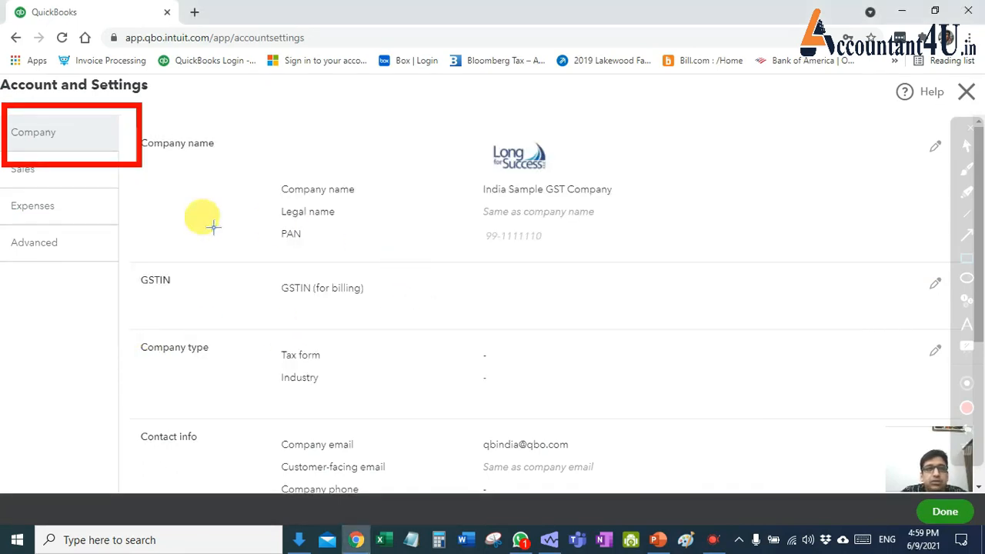
{"action": "key", "text": "alt+Tab"}
{"action": "key", "text": "alt+Tab"}
{"action": "key", "text": "alt+Tab"}
{"action": "key", "text": "alt+Tab"}
{"action": "key", "text": "alt+Tab"}
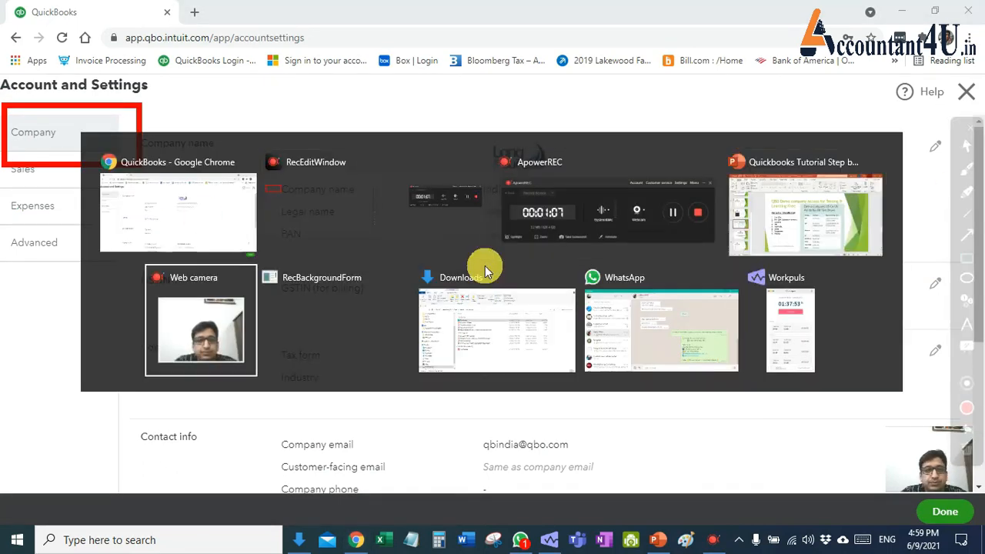
{"action": "key", "text": "alt+Tab"}
{"action": "key", "text": "alt+Tab"}
{"action": "key", "text": "alt+Tab"}
{"action": "key", "text": "alt+Tab"}
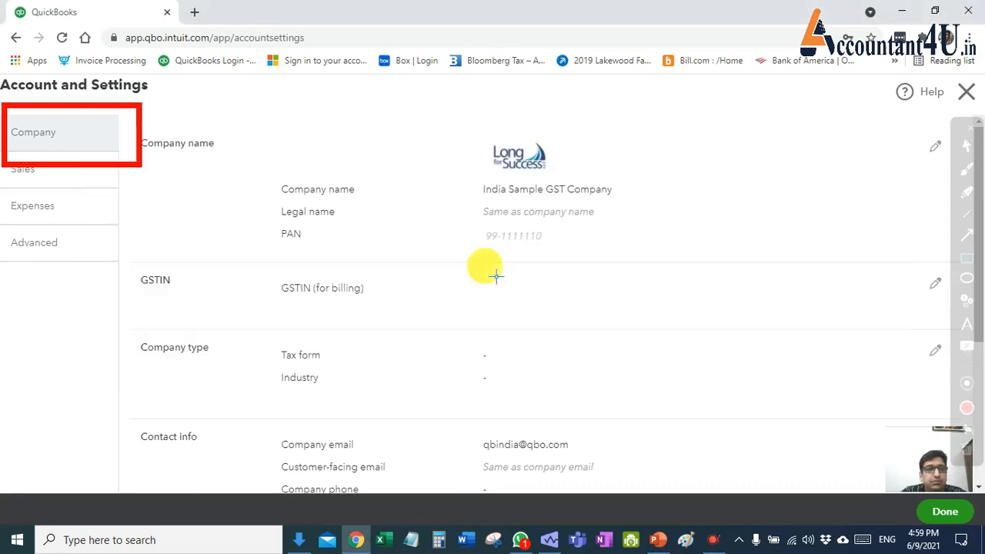
- Close Account and Settings to return to the dashboard and erase the red rectangle annotation
{"action": "key", "text": "Escape"}
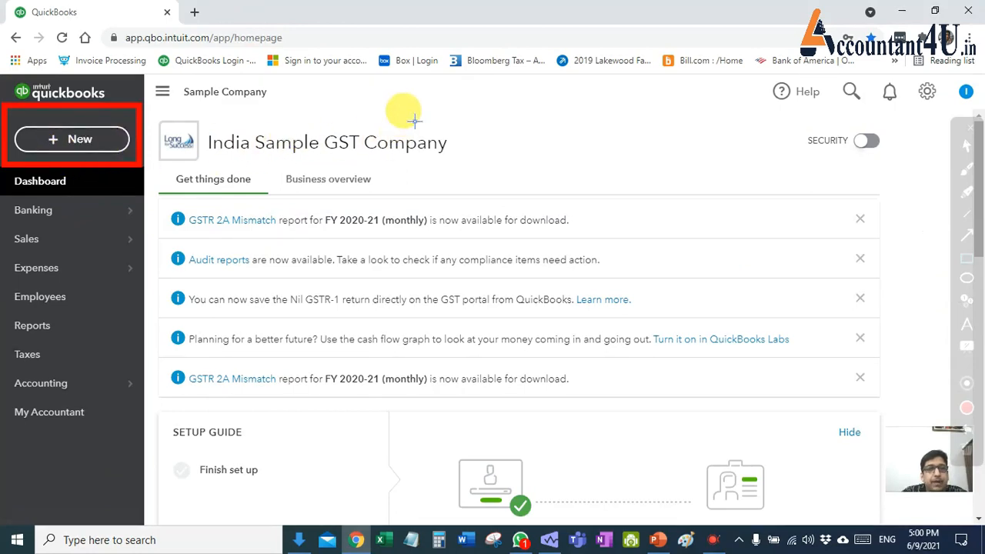
{"action": "left_click", "coordinate": [968, 449]}
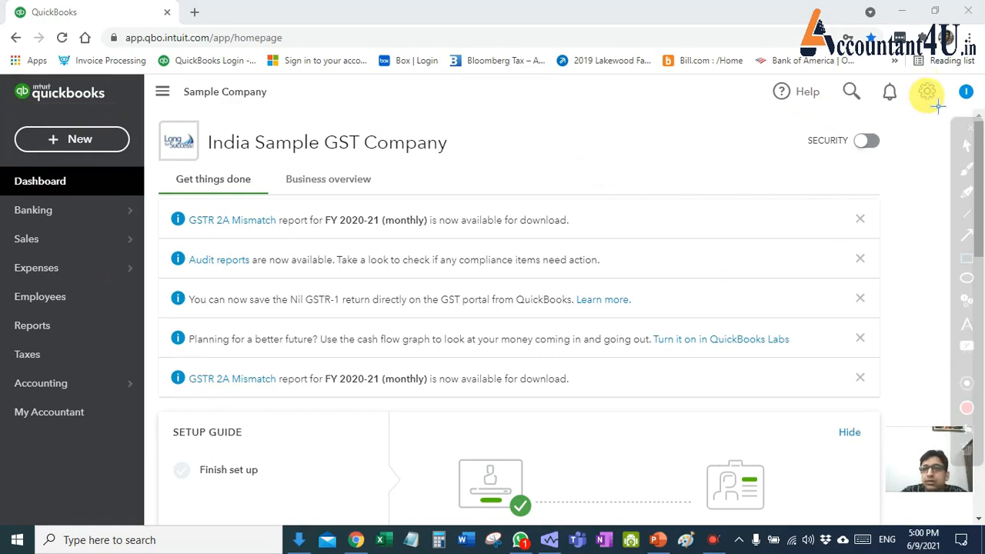
{"action": "left_click", "coordinate": [968, 146]}
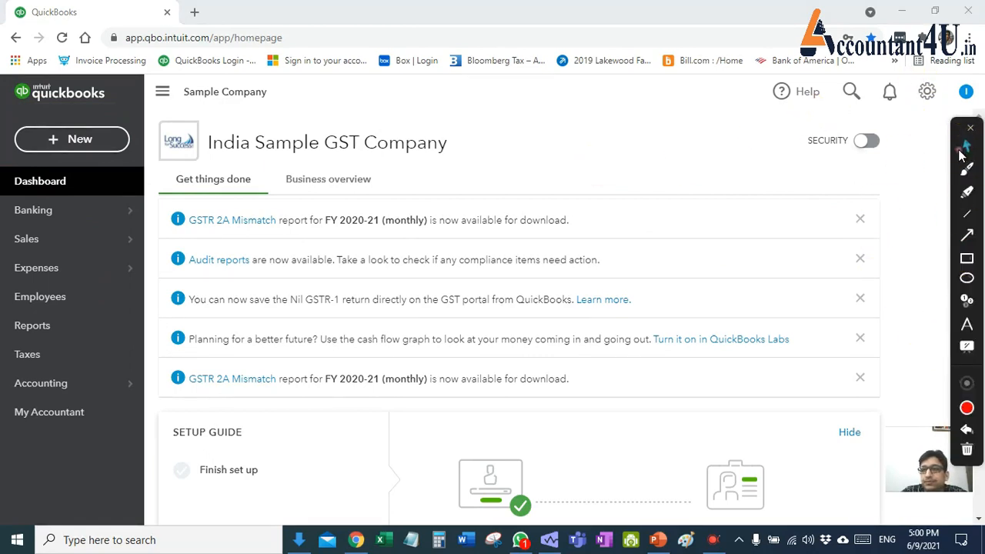
- Open Account and settings for the sample company and display its Sales section
{"action": "left_click", "coordinate": [930, 96]}
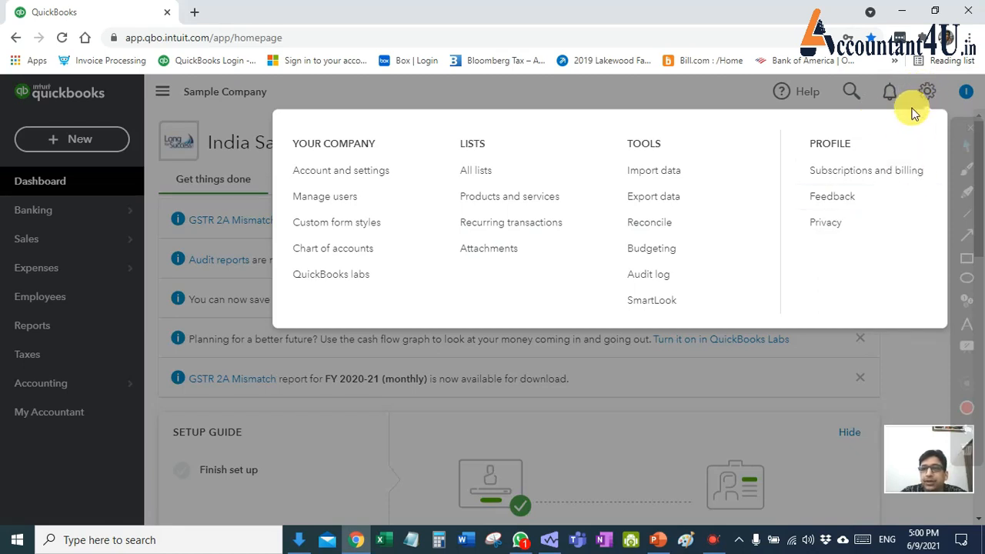
{"action": "left_click", "coordinate": [342, 178]}
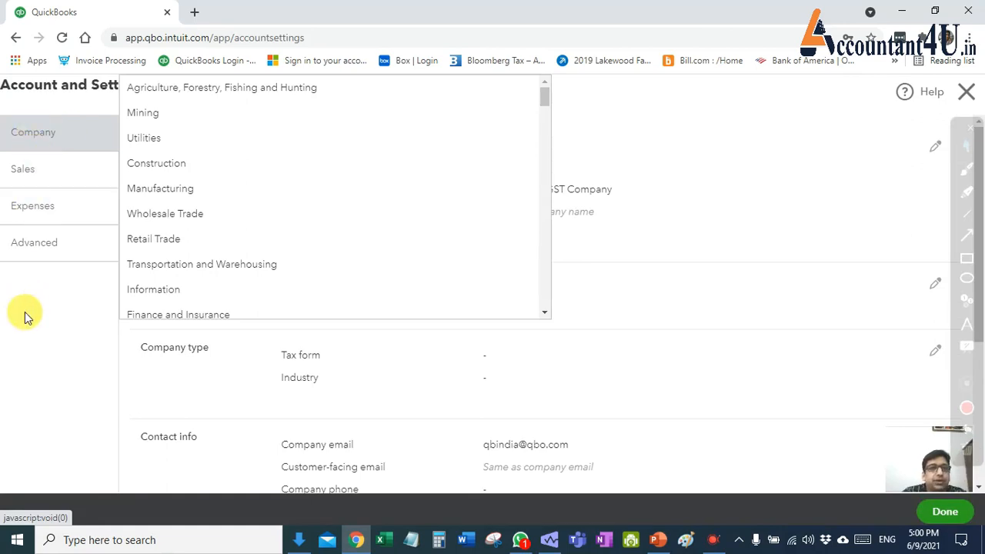
{"action": "left_click", "coordinate": [45, 184]}
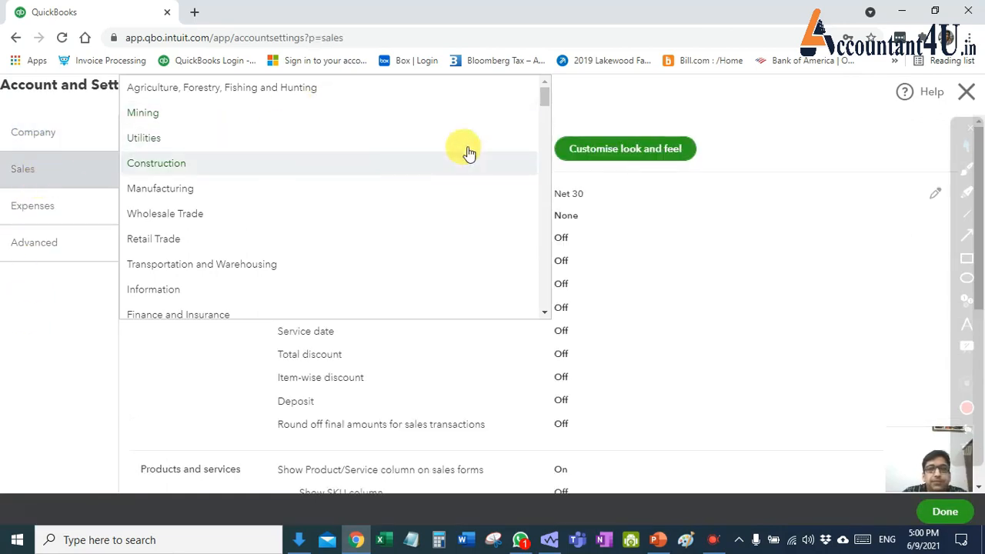
- Look through the whole list of industry types and pick Manufacturing
{"action": "scroll", "coordinate": [431, 204], "scroll_direction": "down", "scroll_amount": 1}
{"action": "scroll", "coordinate": [431, 204], "scroll_direction": "up", "scroll_amount": 2}
{"action": "left_click", "coordinate": [548, 112]}
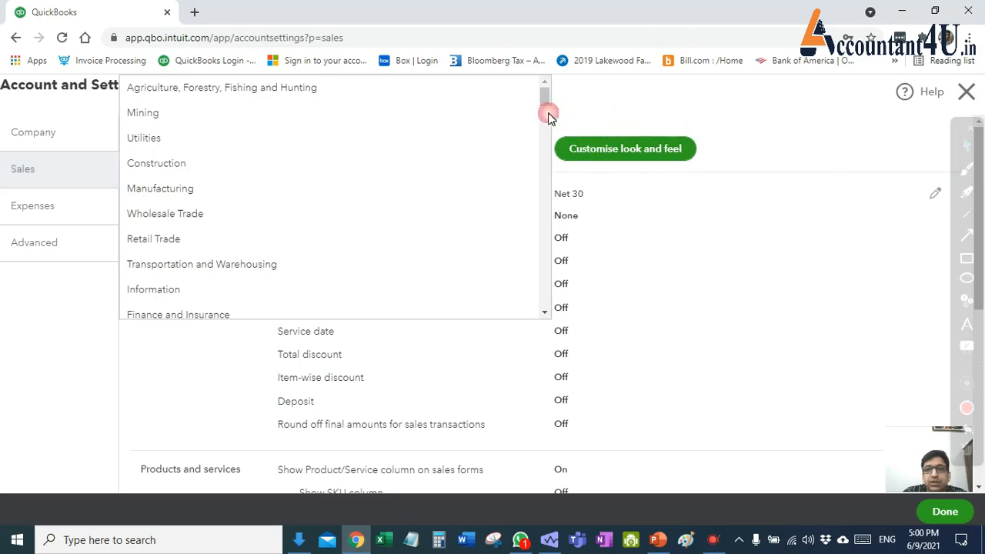
{"action": "mouse_move", "coordinate": [546, 105]}
{"action": "left_mouse_down"}
{"action": "mouse_move", "coordinate": [546, 297]}
{"action": "mouse_move", "coordinate": [545, 103]}
{"action": "left_mouse_up"}
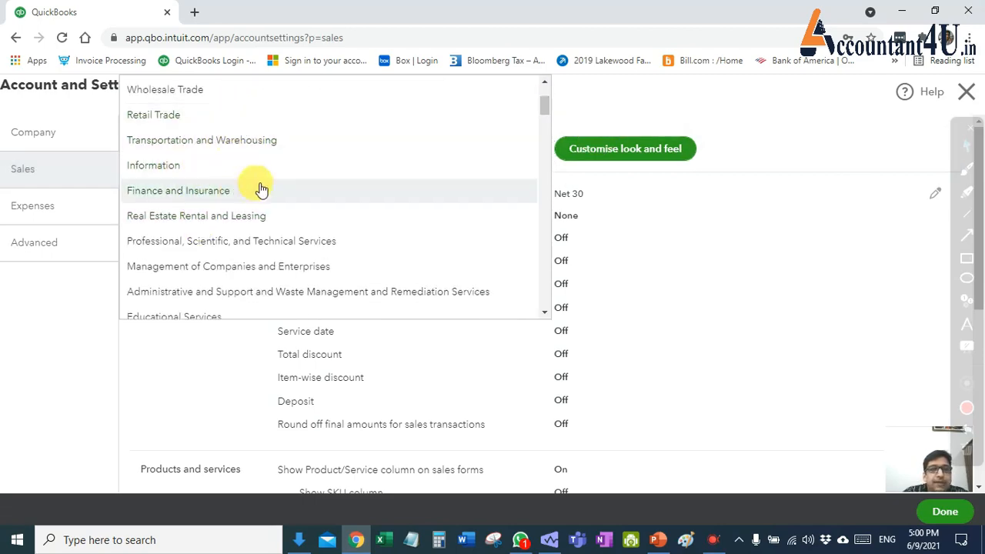
{"action": "scroll", "coordinate": [273, 188], "scroll_direction": "down", "scroll_amount": 1}
{"action": "scroll", "coordinate": [265, 191], "scroll_direction": "up", "scroll_amount": 3}
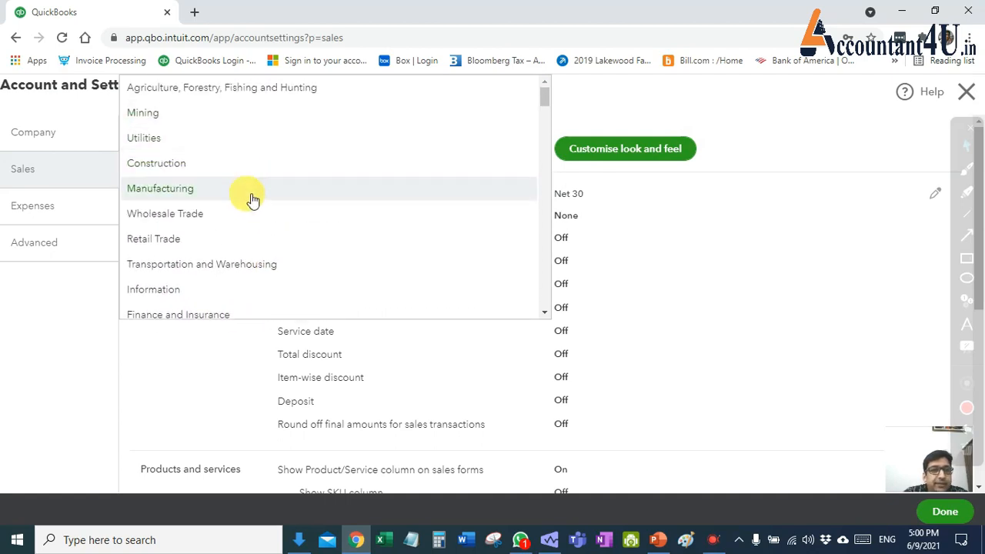
{"action": "scroll", "coordinate": [253, 201], "scroll_direction": "down", "scroll_amount": 1}
{"action": "scroll", "coordinate": [246, 204], "scroll_direction": "up", "scroll_amount": 1}
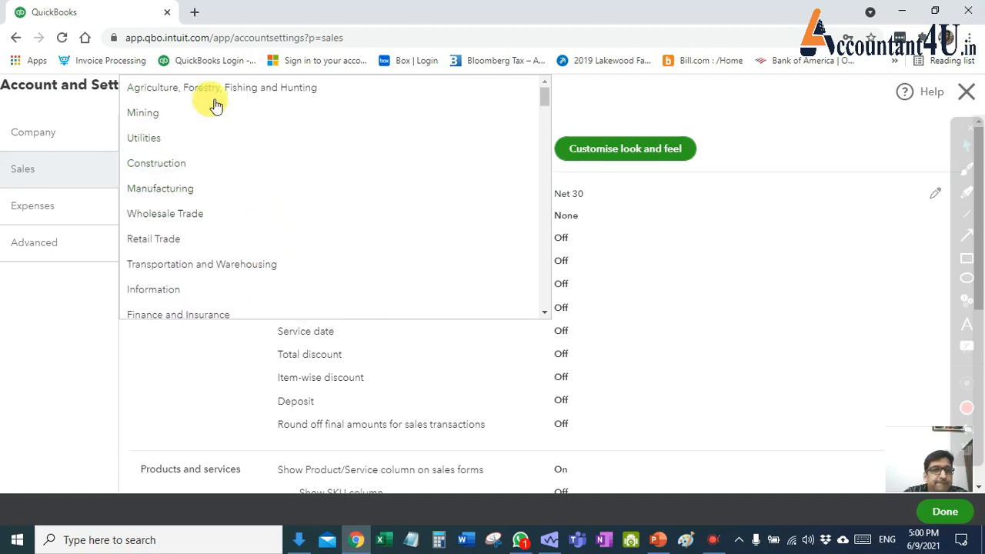
{"action": "scroll", "coordinate": [209, 204], "scroll_direction": "down", "scroll_amount": 3}
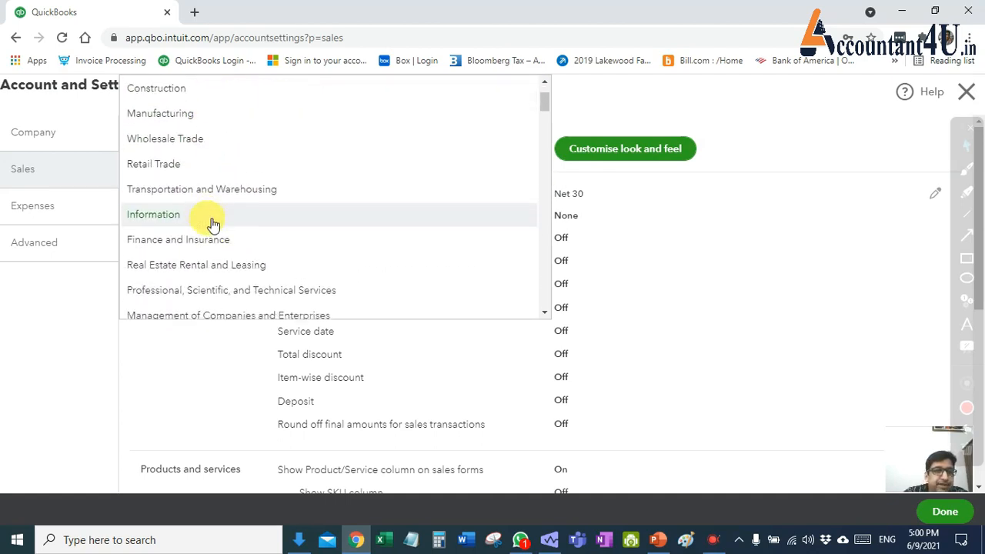
{"action": "scroll", "coordinate": [212, 193], "scroll_direction": "up", "scroll_amount": 3}
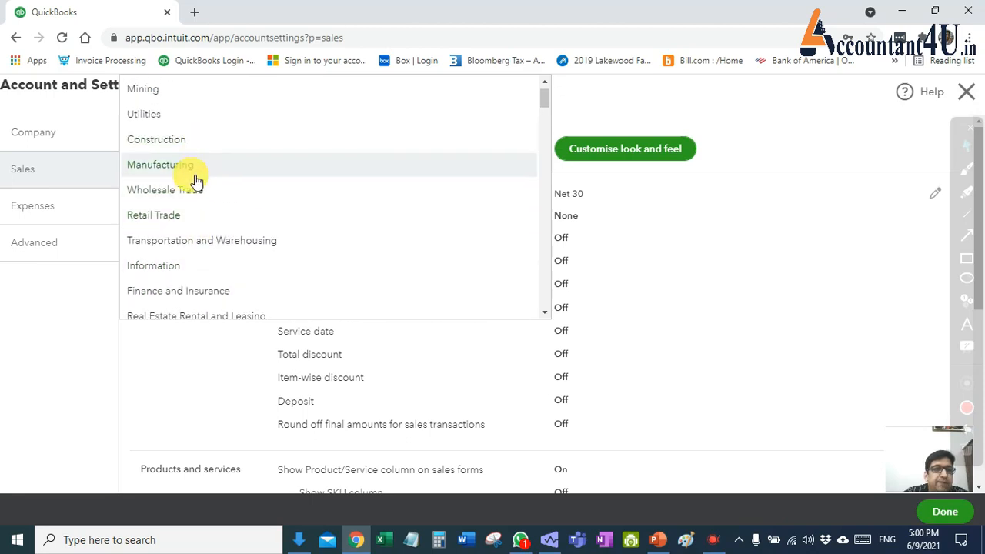
{"action": "scroll", "coordinate": [216, 176], "scroll_direction": "down", "scroll_amount": 5}
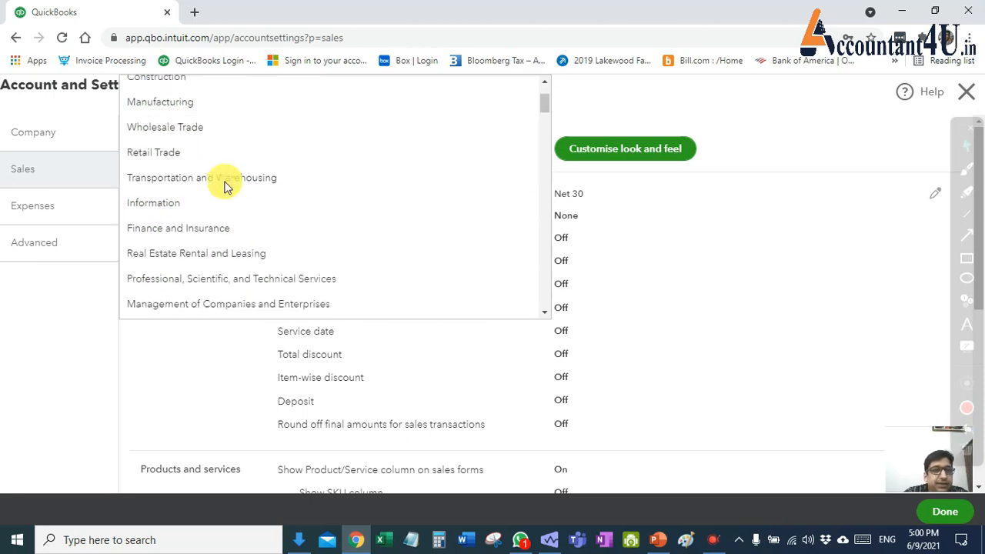
{"action": "scroll", "coordinate": [261, 189], "scroll_direction": "down", "scroll_amount": 4}
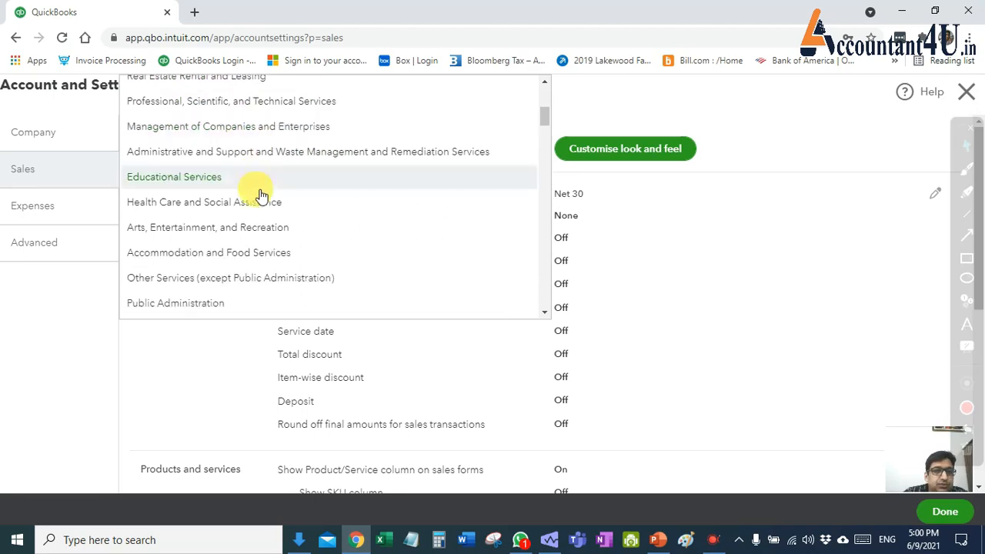
{"action": "scroll", "coordinate": [323, 235], "scroll_direction": "down", "scroll_amount": 4}
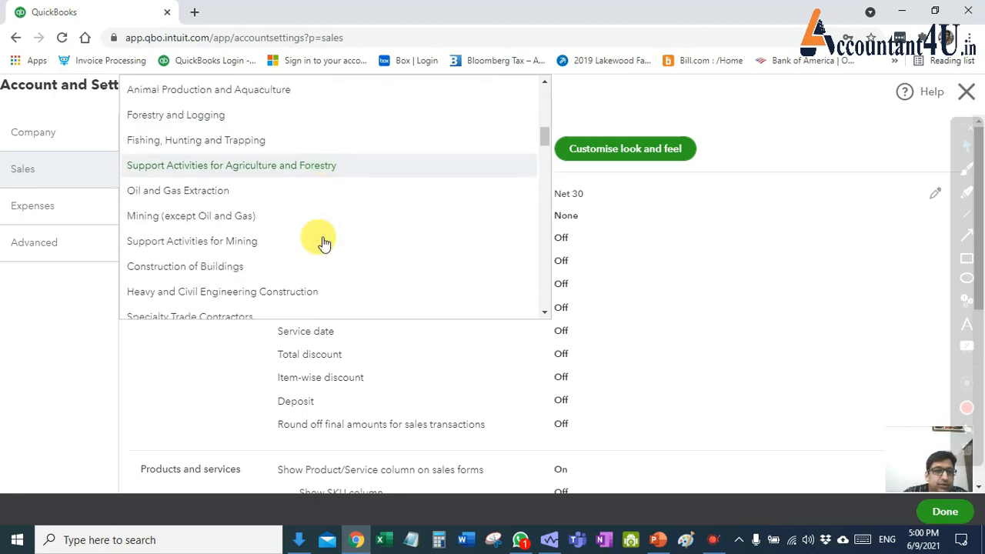
{"action": "scroll", "coordinate": [323, 243], "scroll_direction": "down", "scroll_amount": 4}
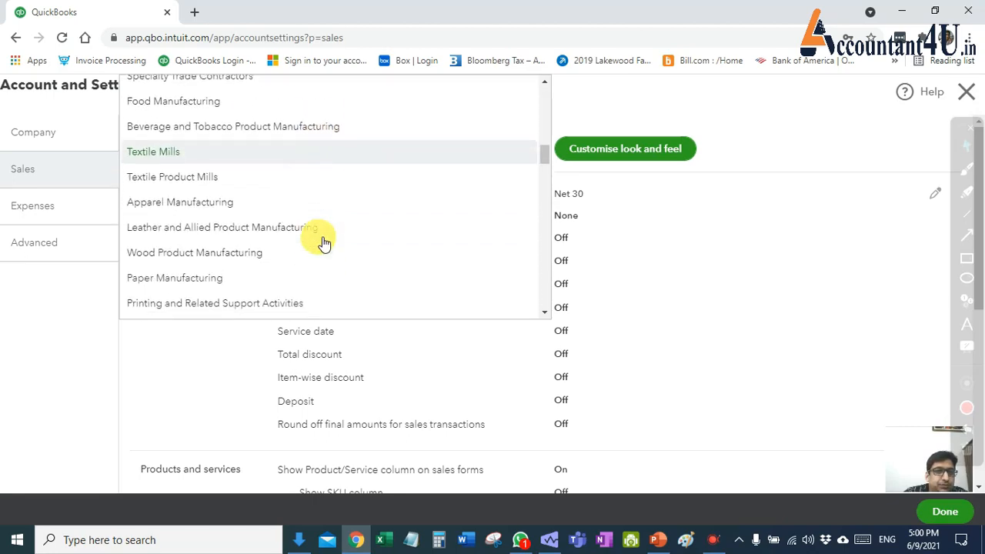
{"action": "scroll", "coordinate": [324, 242], "scroll_direction": "down", "scroll_amount": 4}
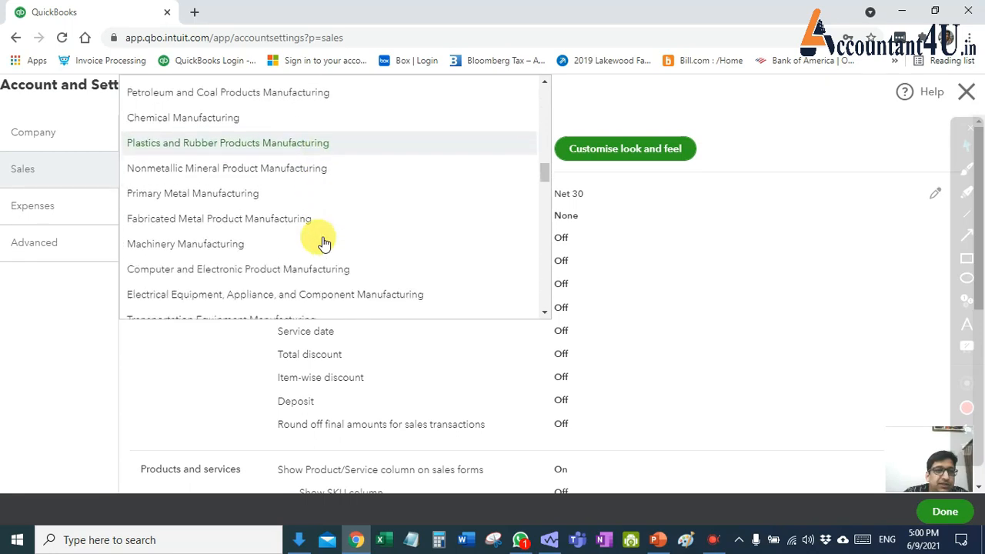
{"action": "scroll", "coordinate": [327, 235], "scroll_direction": "down", "scroll_amount": 7}
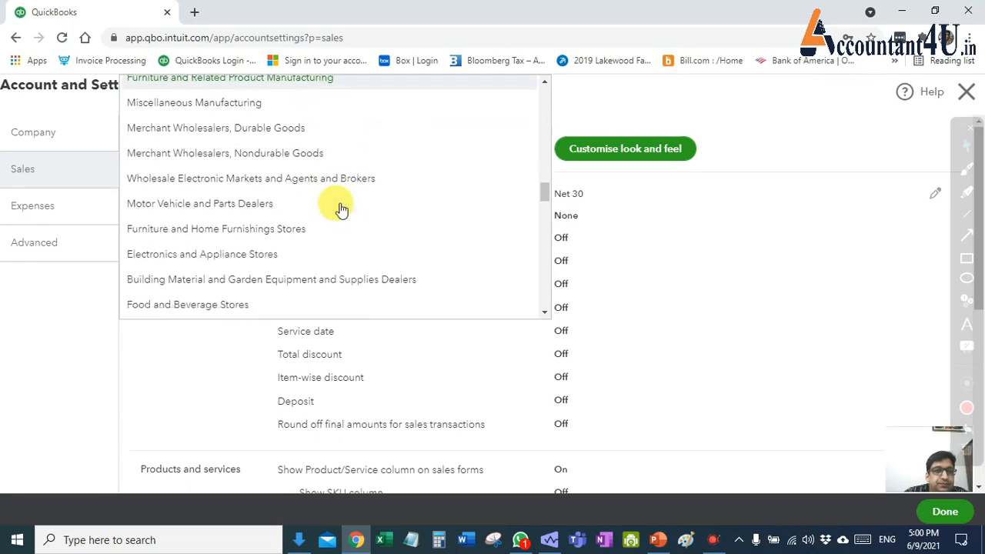
{"action": "scroll", "coordinate": [339, 227], "scroll_direction": "down", "scroll_amount": 9}
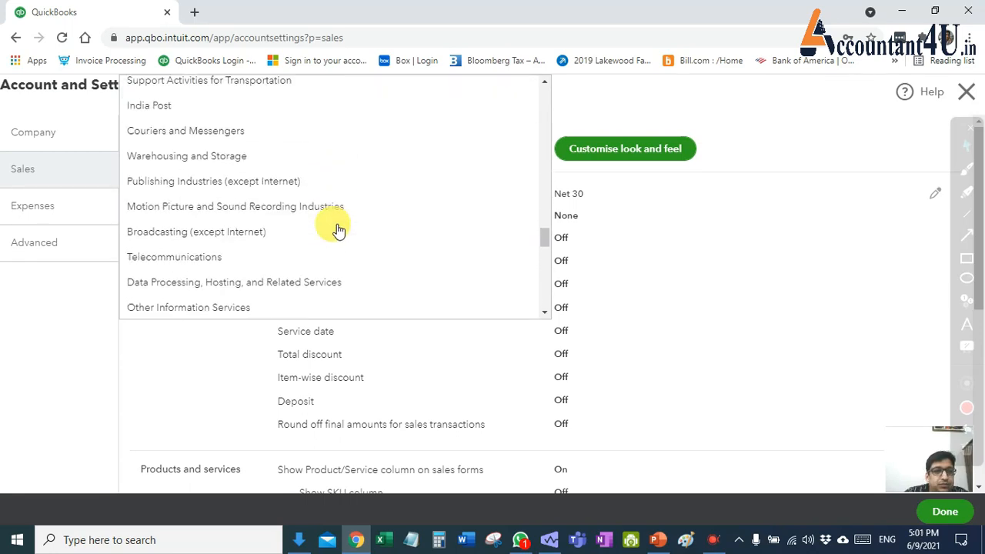
{"action": "scroll", "coordinate": [339, 235], "scroll_direction": "down", "scroll_amount": 3}
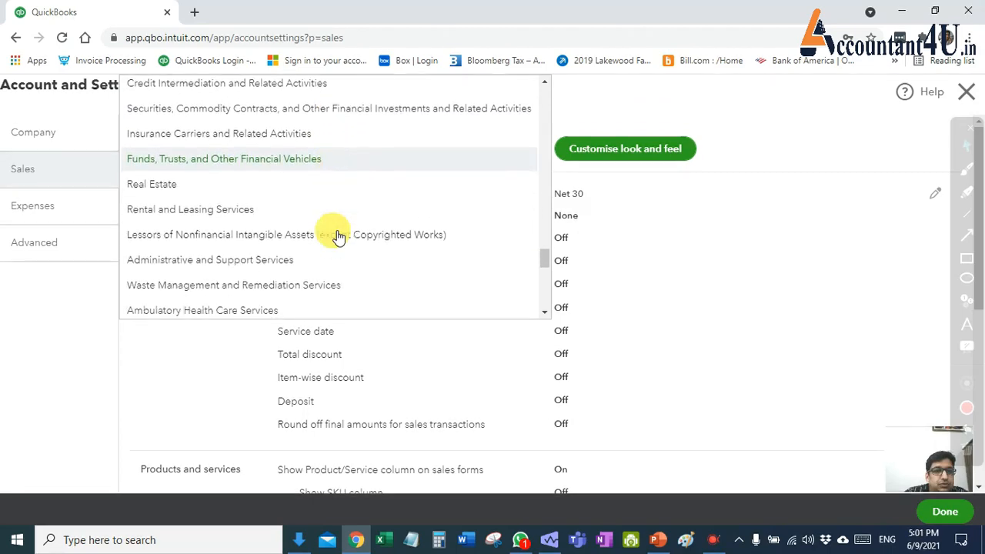
{"action": "scroll", "coordinate": [336, 229], "scroll_direction": "up", "scroll_amount": 8}
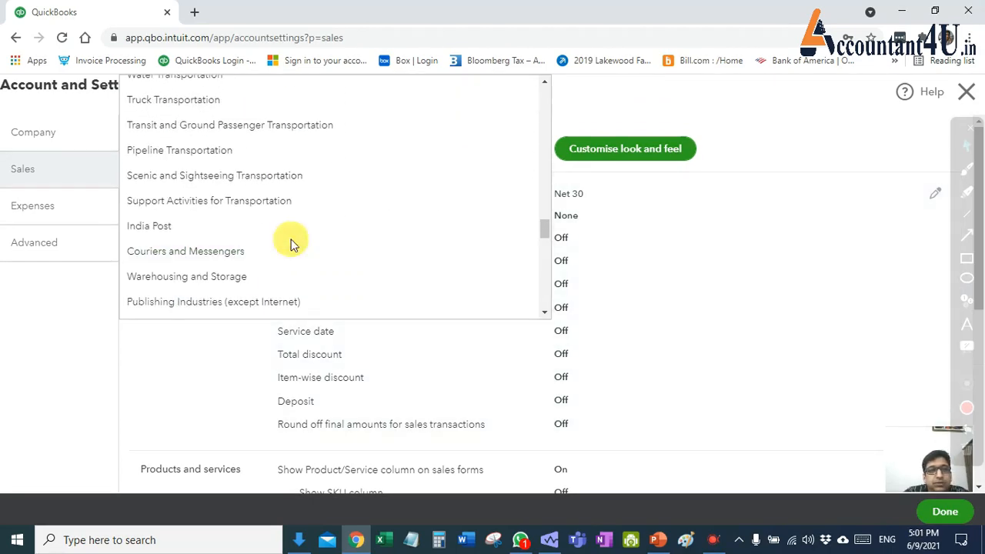
{"action": "scroll", "coordinate": [293, 241], "scroll_direction": "up", "scroll_amount": 4}
{"action": "left_click_drag", "start_coordinate": [543, 211], "coordinate": [541, 94]}
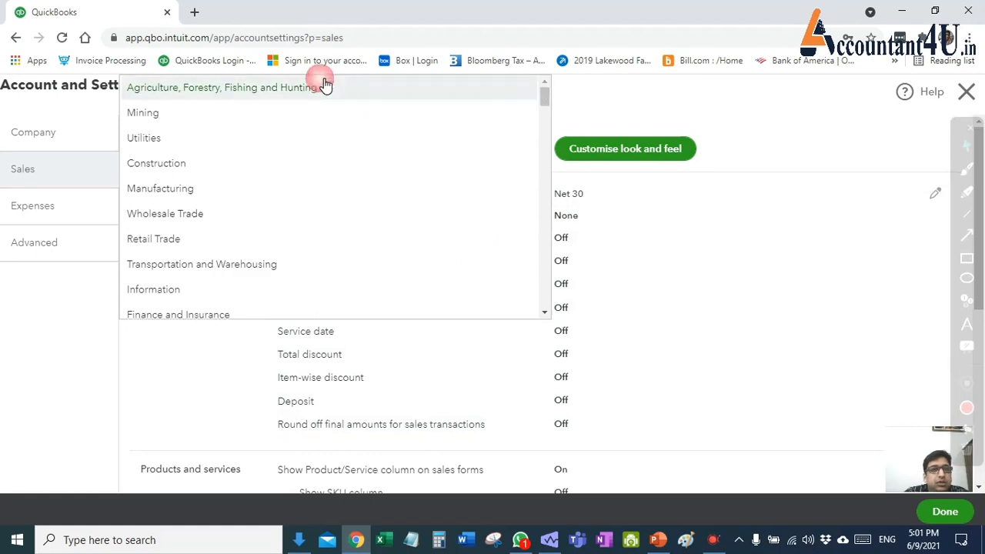
{"action": "left_click", "coordinate": [183, 194]}
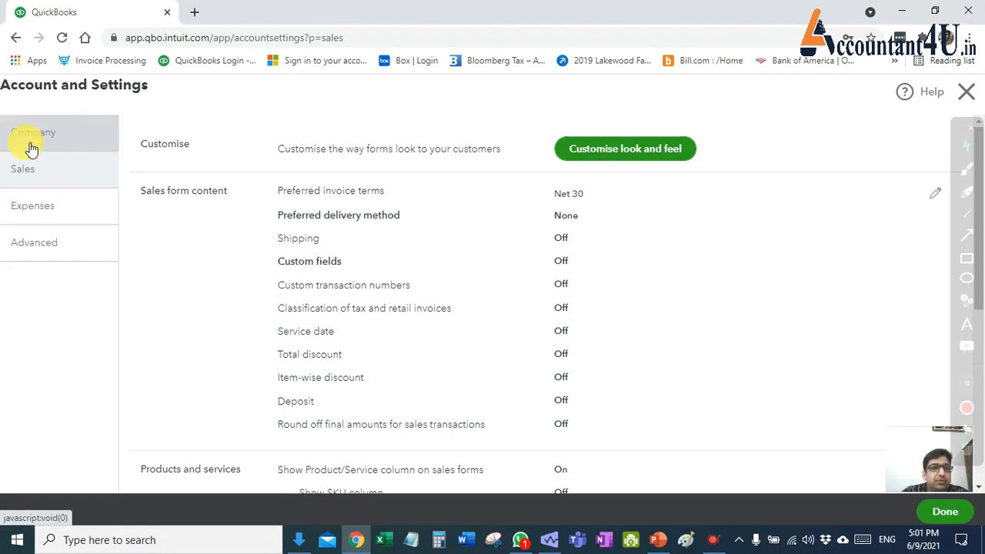
- Look through the Company and Sales sections of Account and Settings
{"action": "left_click", "coordinate": [33, 138]}
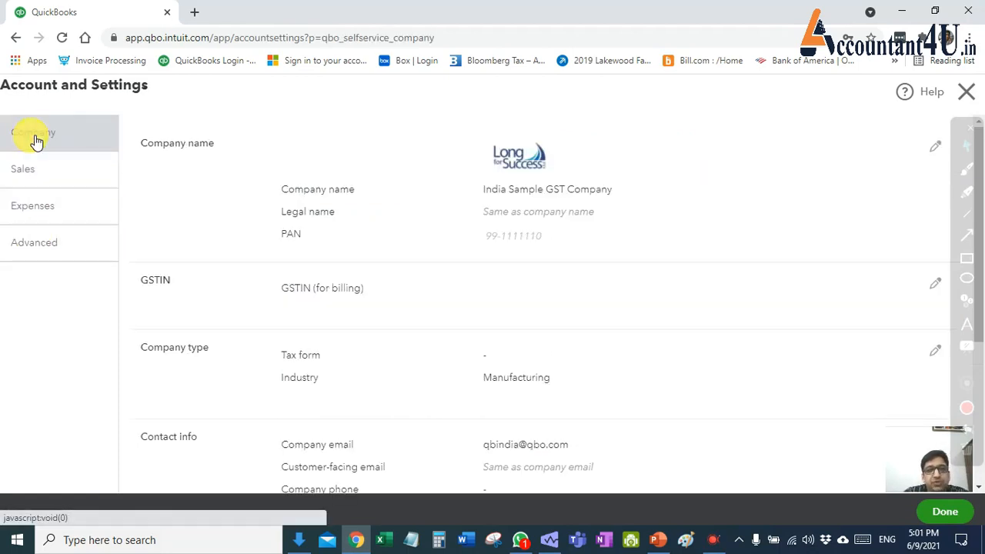
{"action": "scroll", "coordinate": [324, 257], "scroll_direction": "down", "scroll_amount": 3}
{"action": "scroll", "coordinate": [325, 318], "scroll_direction": "up", "scroll_amount": 2}
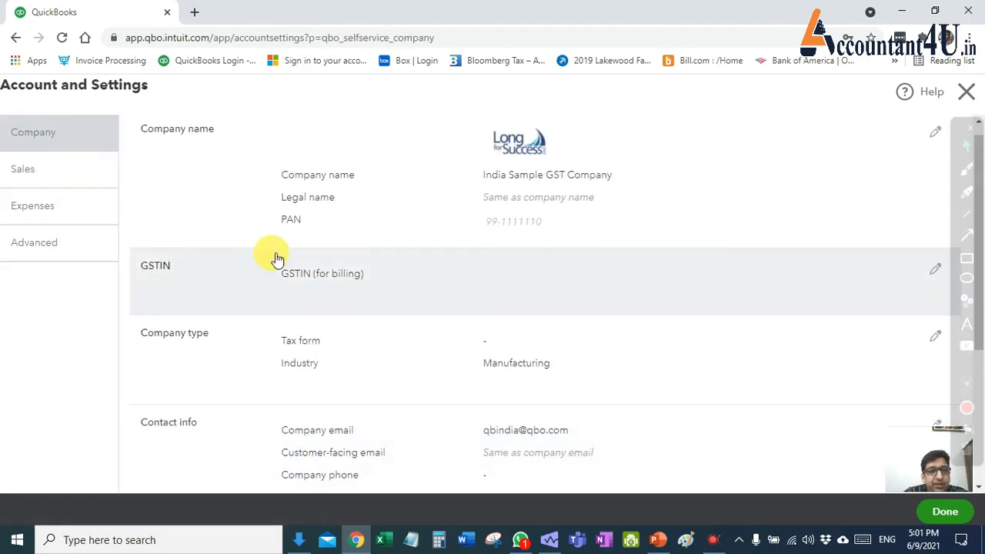
{"action": "left_click", "coordinate": [34, 170]}
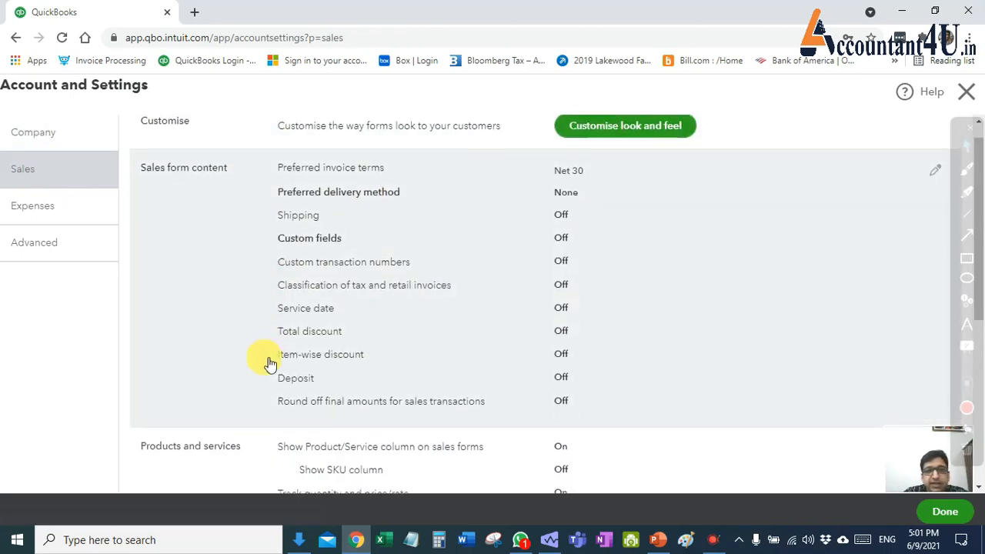
{"action": "scroll", "coordinate": [271, 362], "scroll_direction": "down", "scroll_amount": 3}
{"action": "scroll", "coordinate": [277, 339], "scroll_direction": "up", "scroll_amount": 3}
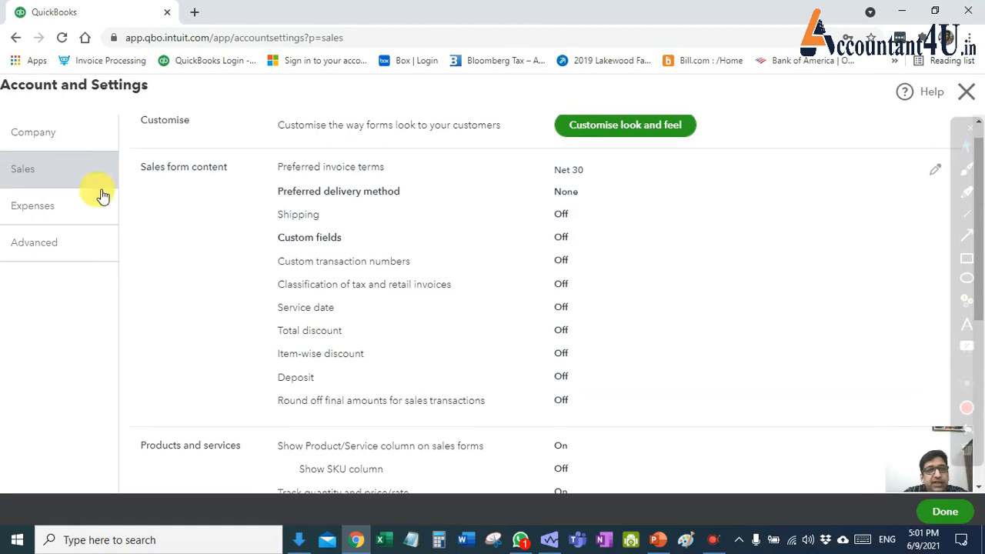
- Look through the Expenses and Advanced sections of the settings and return to the Company section
{"action": "left_click", "coordinate": [76, 218]}
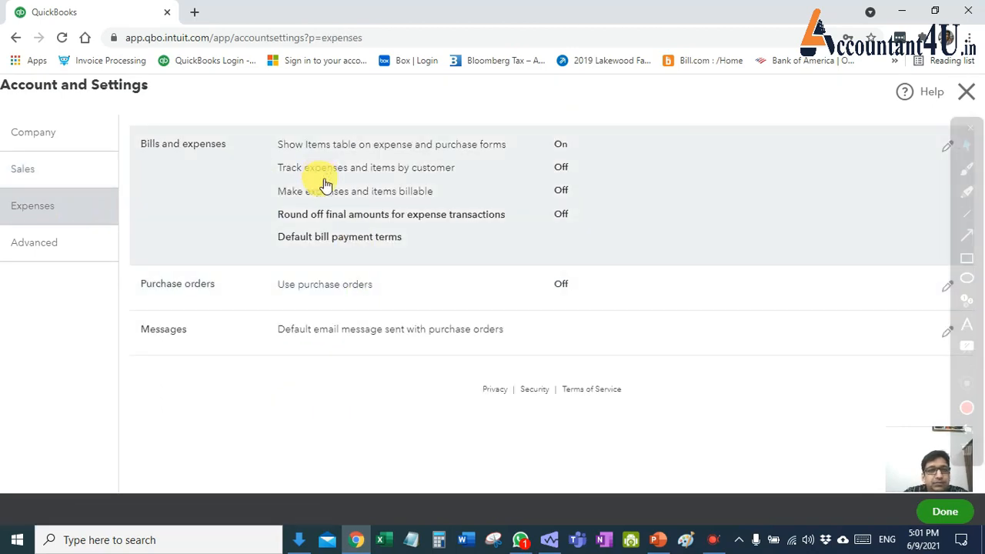
{"action": "left_click", "coordinate": [20, 247]}
{"action": "scroll", "coordinate": [310, 288], "scroll_direction": "down", "scroll_amount": 2}
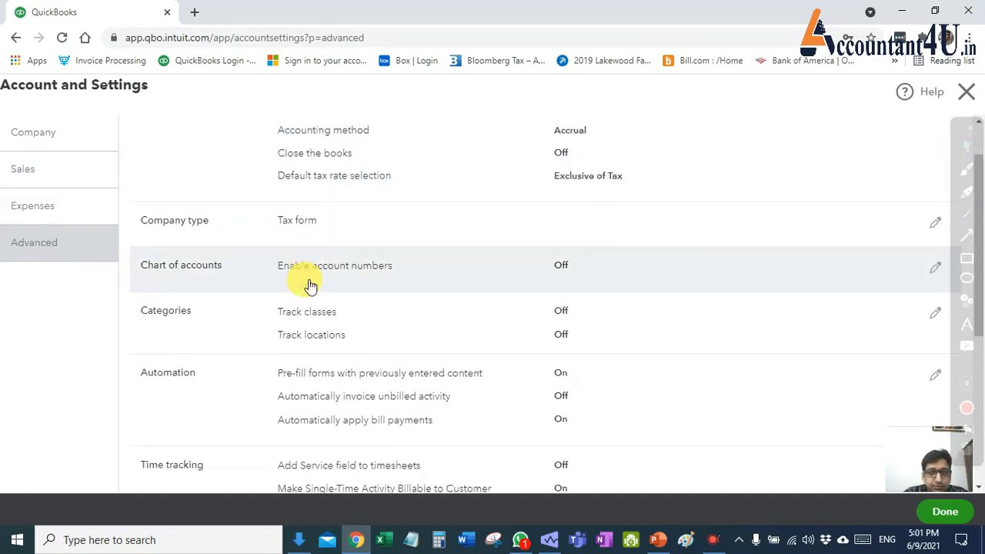
{"action": "scroll", "coordinate": [311, 290], "scroll_direction": "up", "scroll_amount": 2}
{"action": "scroll", "coordinate": [314, 287], "scroll_direction": "down", "scroll_amount": 2}
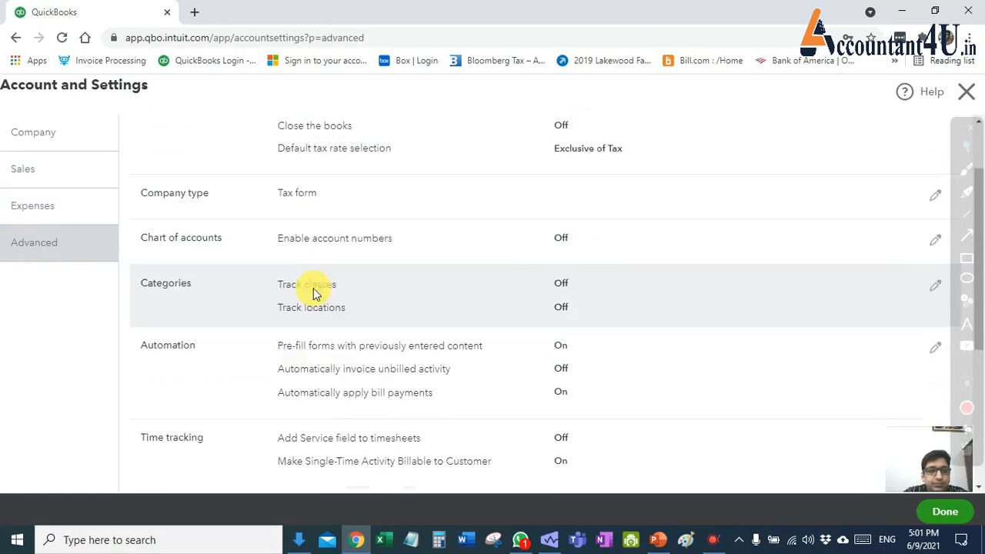
{"action": "scroll", "coordinate": [314, 286], "scroll_direction": "up", "scroll_amount": 2}
{"action": "left_click", "coordinate": [61, 150]}
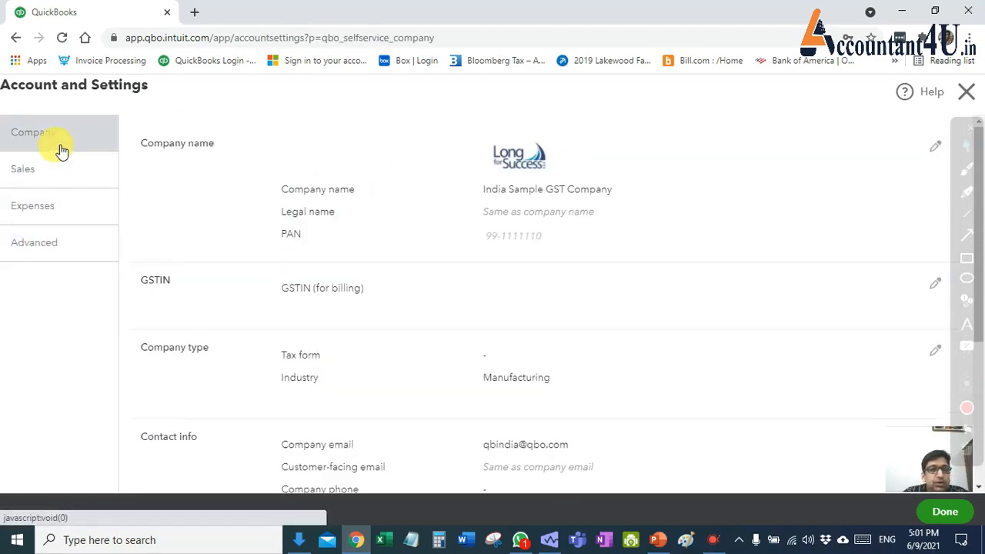
- Circle the Company name block and underline the Company name label in red freehand, erasing each mark
{"action": "left_click", "coordinate": [973, 174]}
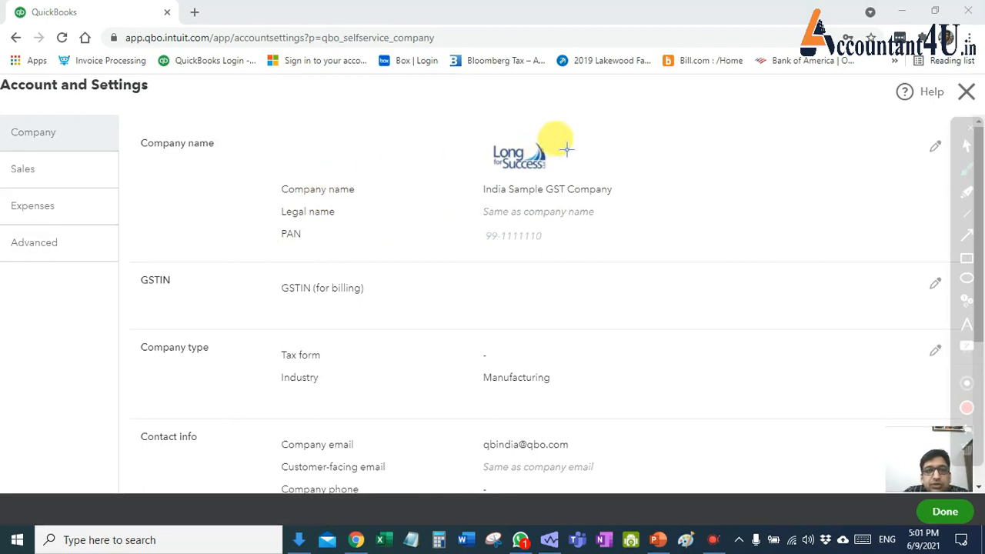
{"action": "mouse_move", "coordinate": [441, 139]}
{"action": "left_mouse_down"}
{"action": "mouse_move", "coordinate": [318, 242]}
{"action": "mouse_move", "coordinate": [805, 203]}
{"action": "mouse_move", "coordinate": [514, 154]}
{"action": "left_mouse_up"}
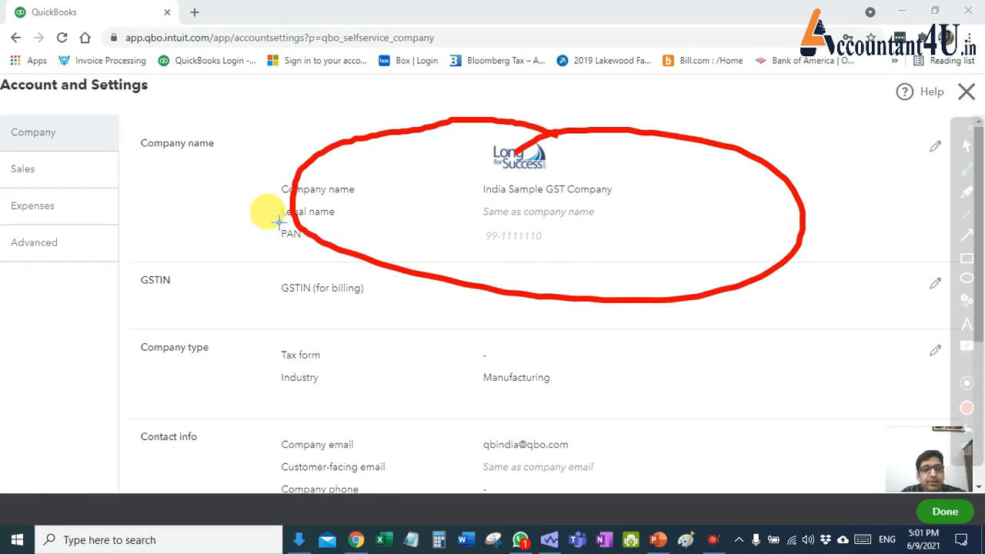
{"action": "left_click", "coordinate": [967, 450]}
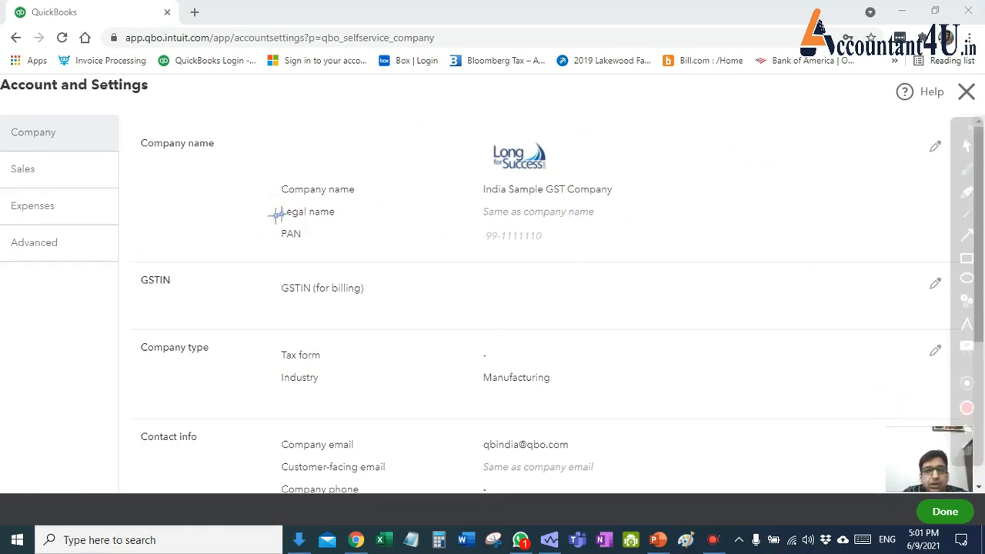
{"action": "left_click_drag", "start_coordinate": [284, 211], "coordinate": [372, 220]}
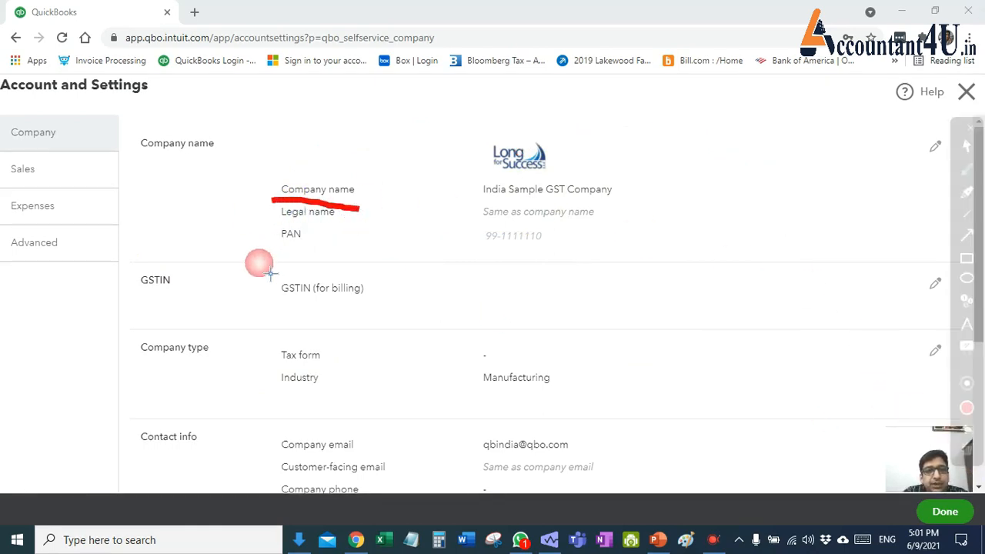
{"action": "left_click", "coordinate": [967, 449]}
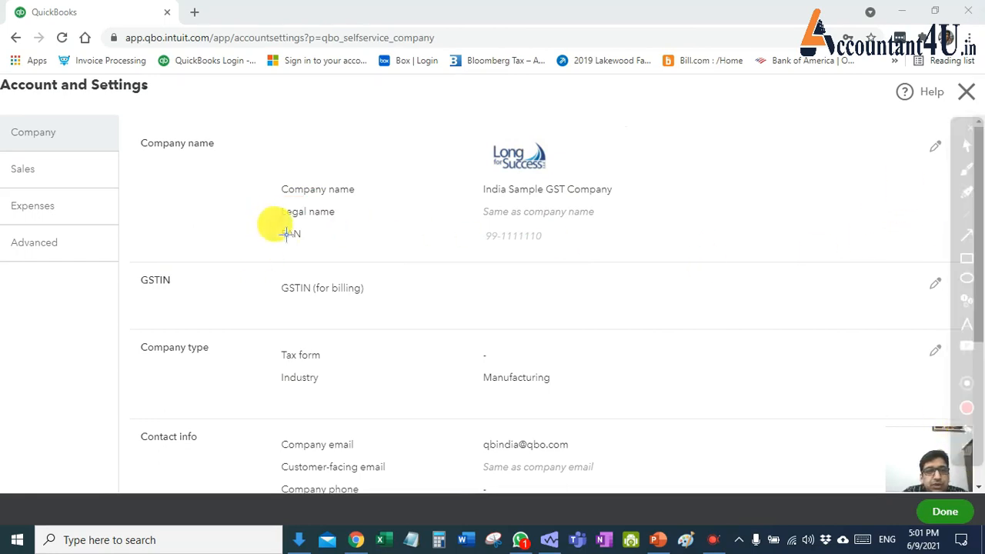
- Underline the Legal name and PAN labels, the PAN value and the company name value in red, and erase all marks
{"action": "left_click_drag", "start_coordinate": [287, 233], "coordinate": [338, 237]}
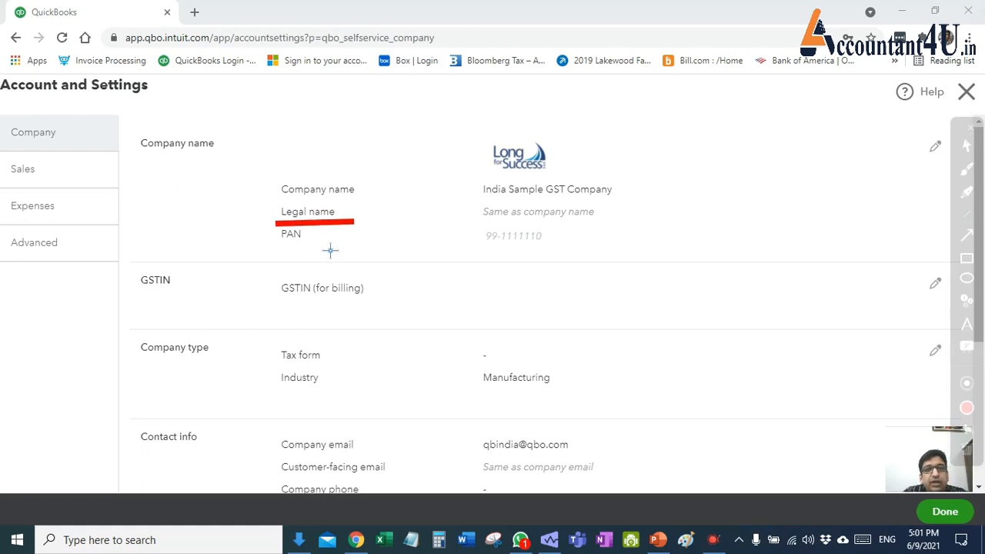
{"action": "left_click", "coordinate": [329, 250]}
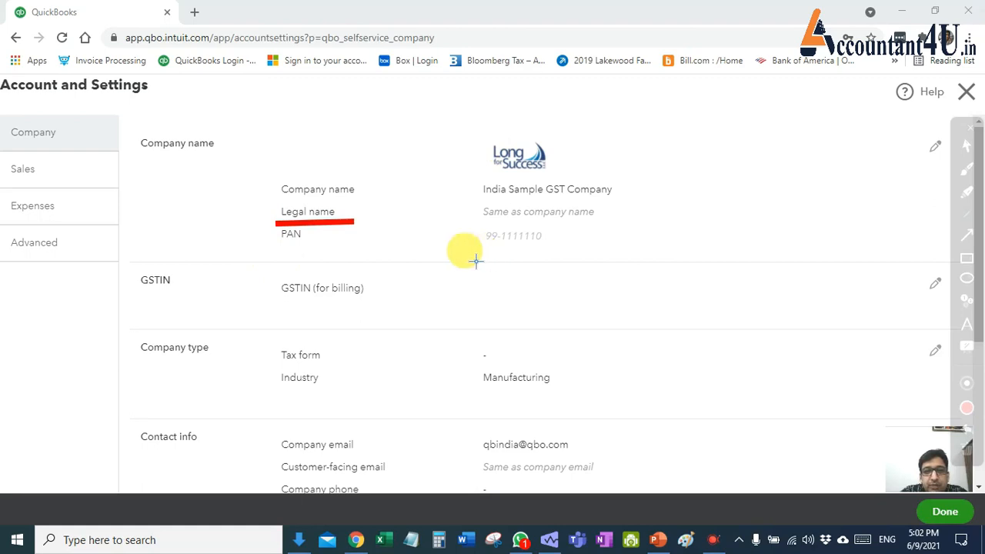
{"action": "left_click_drag", "start_coordinate": [286, 254], "coordinate": [320, 254]}
{"action": "left_click_drag", "start_coordinate": [491, 261], "coordinate": [581, 262]}
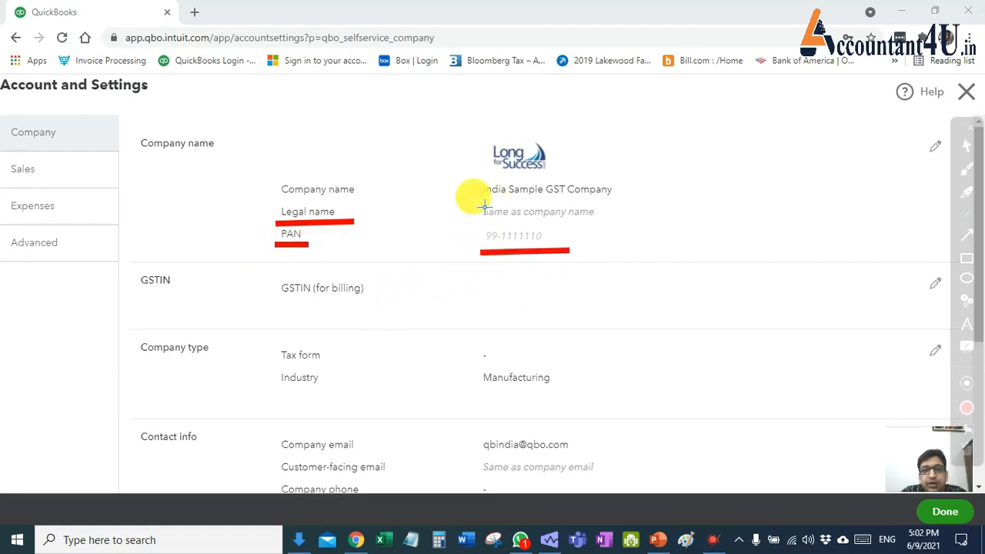
{"action": "left_click_drag", "start_coordinate": [479, 206], "coordinate": [636, 208]}
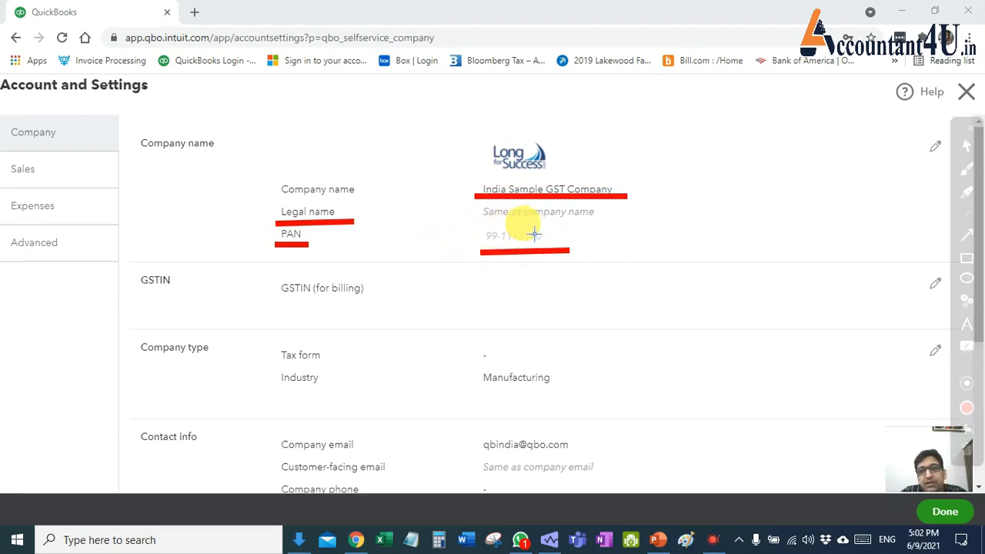
{"action": "left_click", "coordinate": [967, 451]}
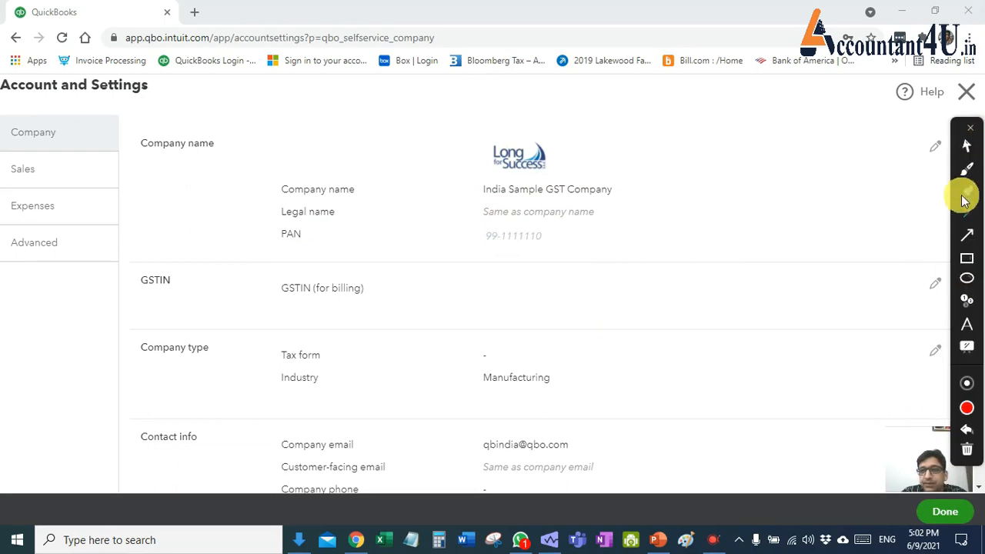
{"action": "left_click", "coordinate": [967, 147]}
- Open the GSTIN (for billing) field for editing and cancel the edit
{"action": "scroll", "coordinate": [416, 231], "scroll_direction": "down", "scroll_amount": 2}
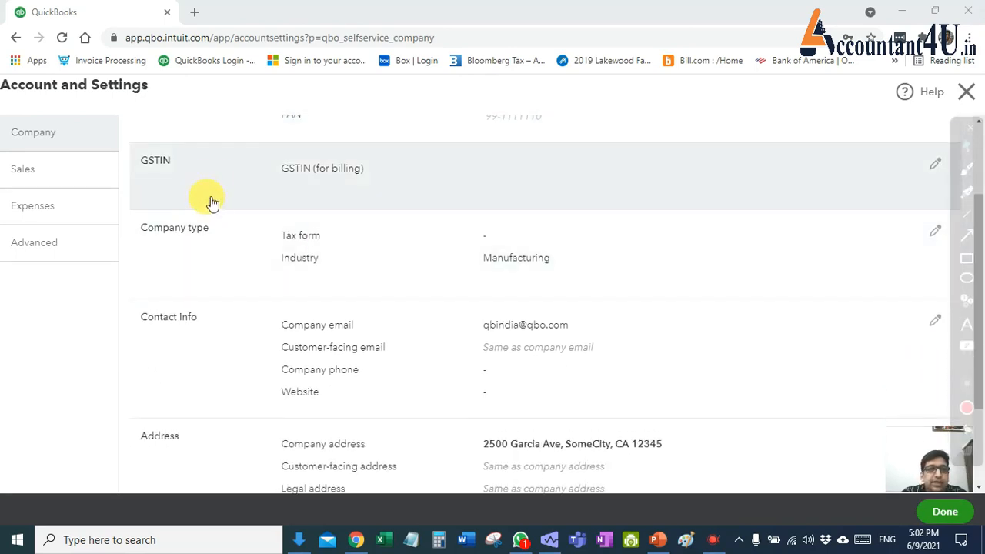
{"action": "left_click", "coordinate": [307, 187]}
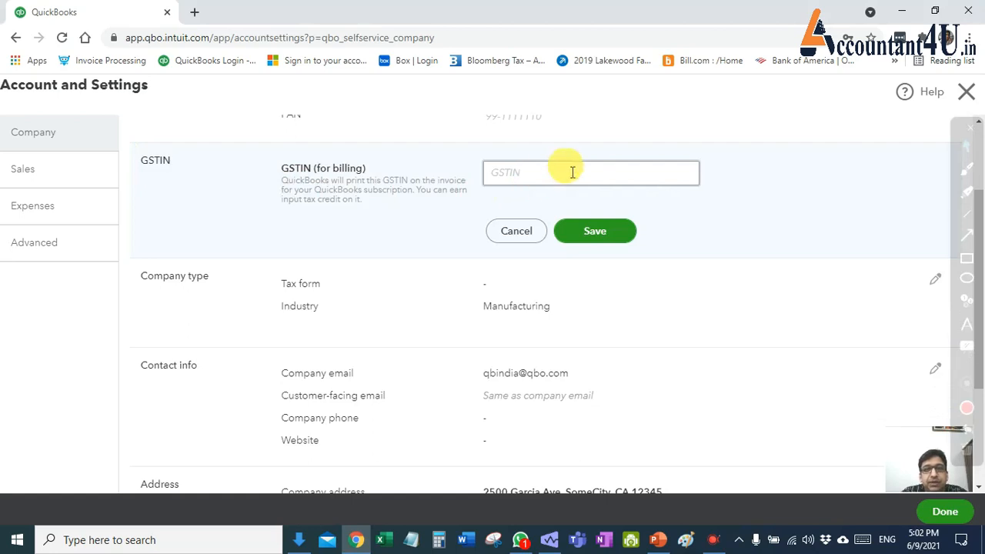
{"action": "left_click", "coordinate": [523, 177]}
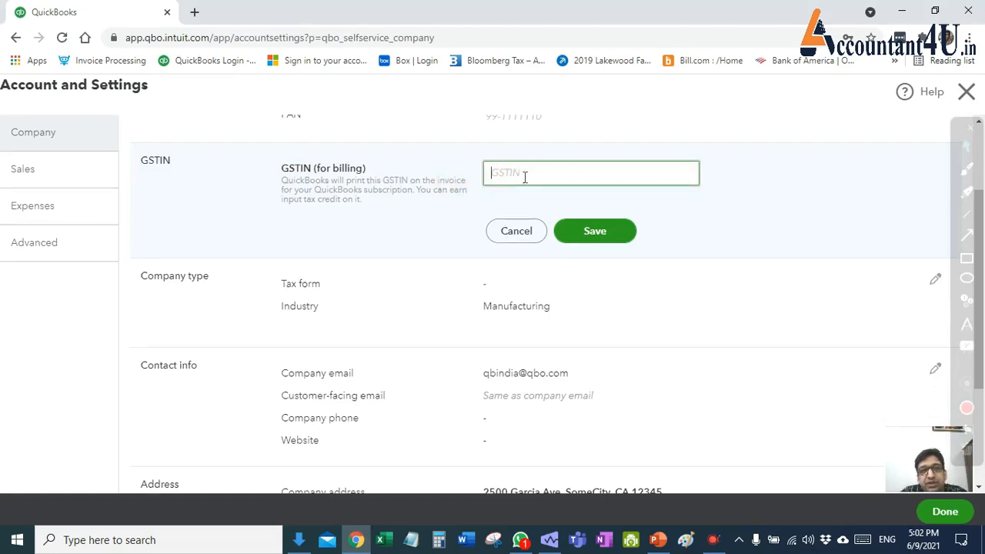
{"action": "left_click", "coordinate": [502, 239]}
- Edit the Company type and pick Sole proprietor from the tax form options
{"action": "scroll", "coordinate": [398, 221], "scroll_direction": "down", "scroll_amount": 1}
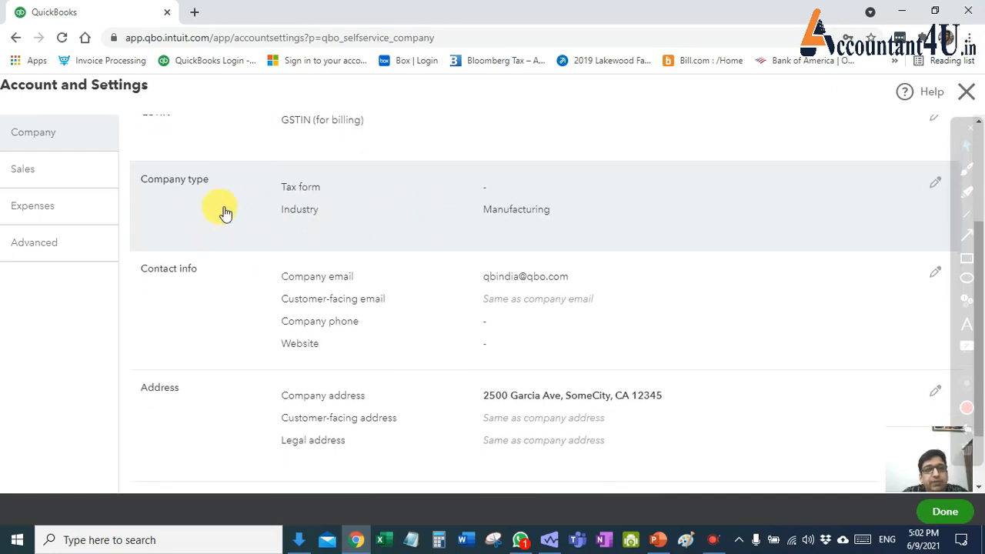
{"action": "left_click", "coordinate": [504, 190]}
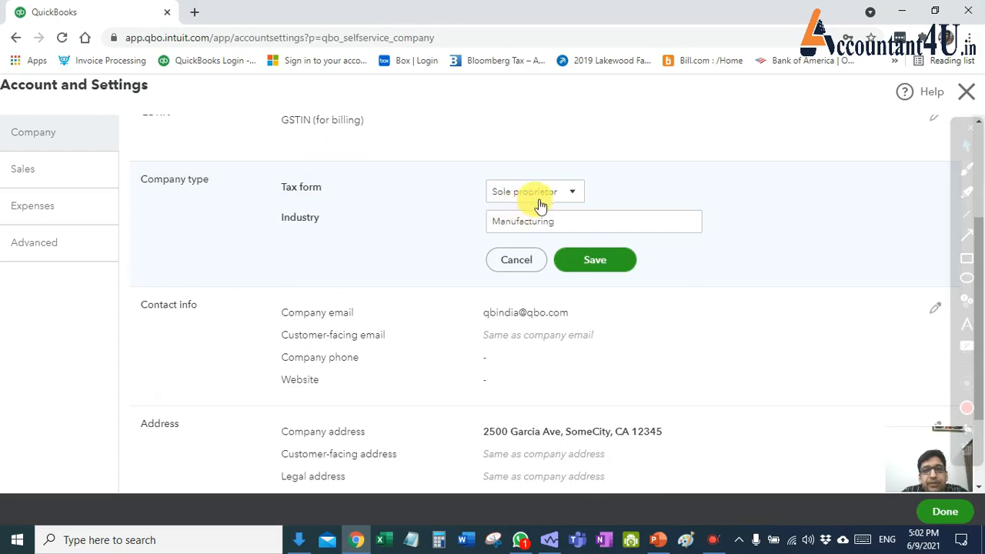
{"action": "left_click", "coordinate": [539, 194]}
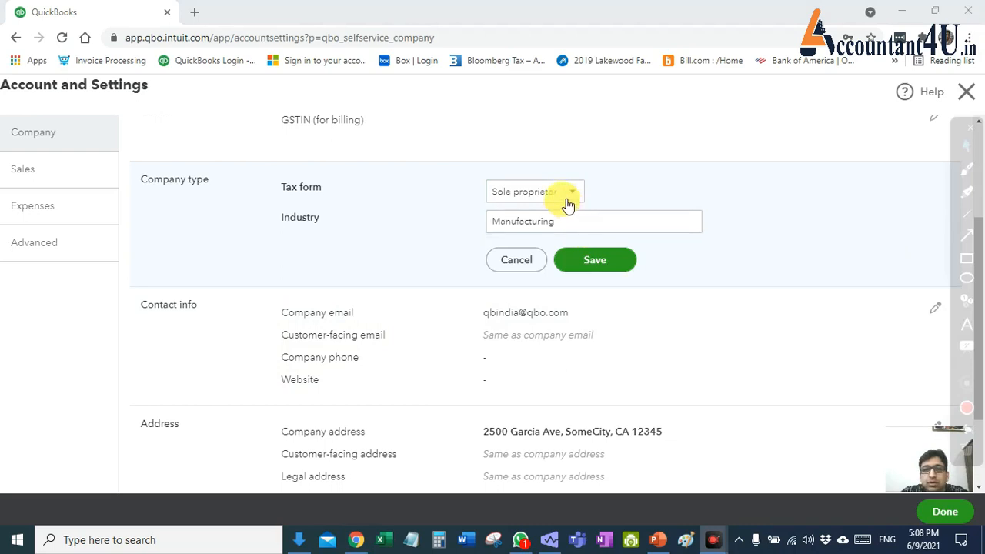
{"action": "left_click", "coordinate": [554, 205]}
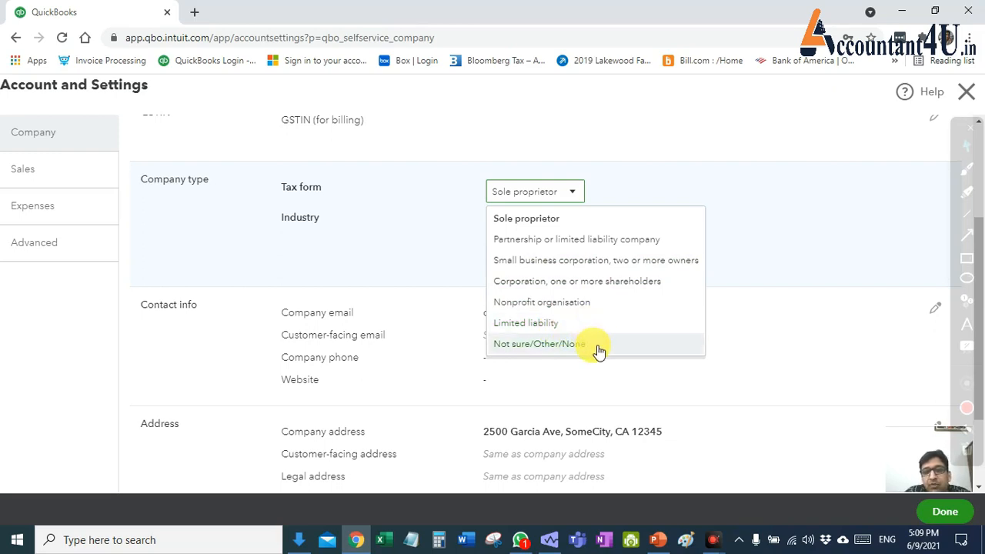
{"action": "left_click", "coordinate": [559, 223]}
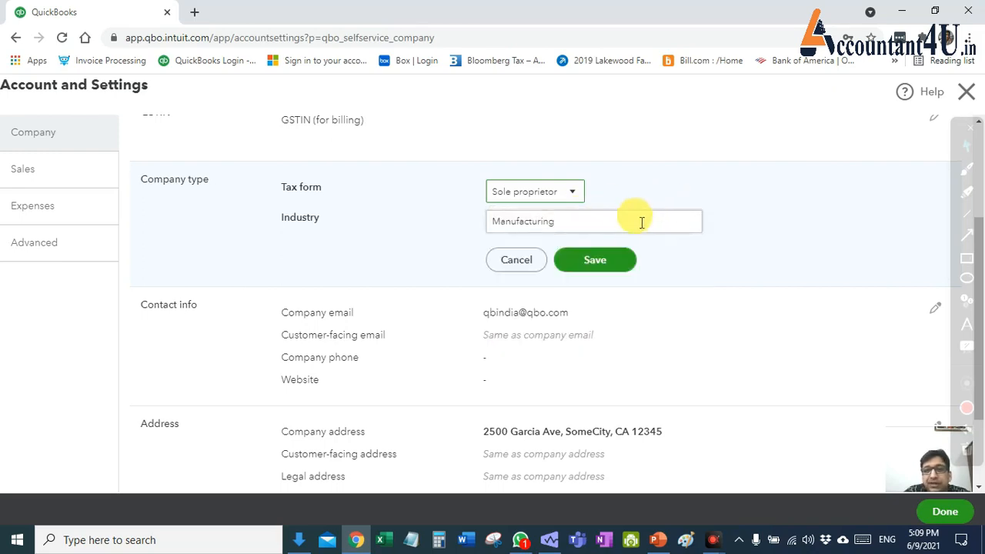
- Check the Industry field, leave it as Manufacturing, and save the Company type settings
{"action": "double_click", "coordinate": [628, 224]}
{"action": "left_click", "coordinate": [660, 228]}
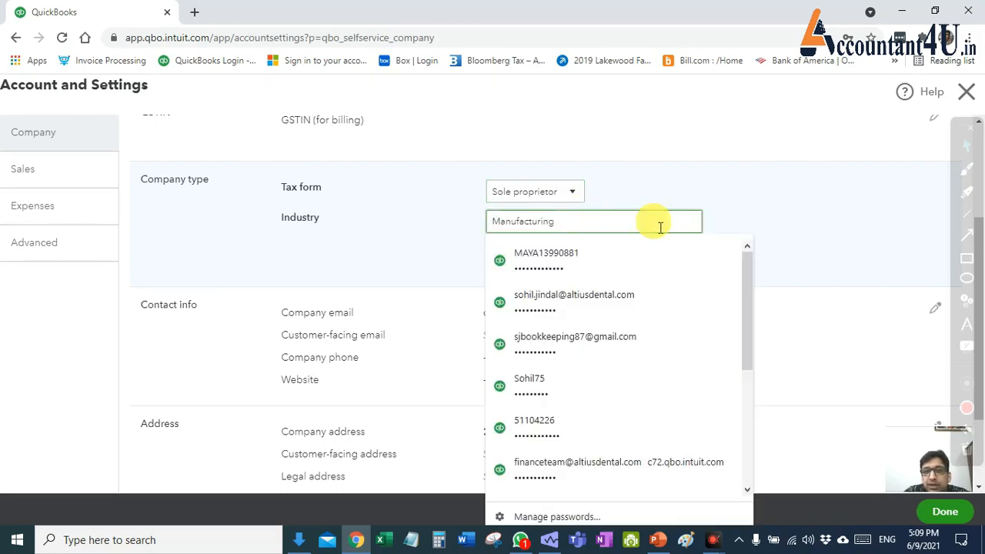
{"action": "left_click", "coordinate": [702, 228]}
{"action": "double_click", "coordinate": [684, 226]}
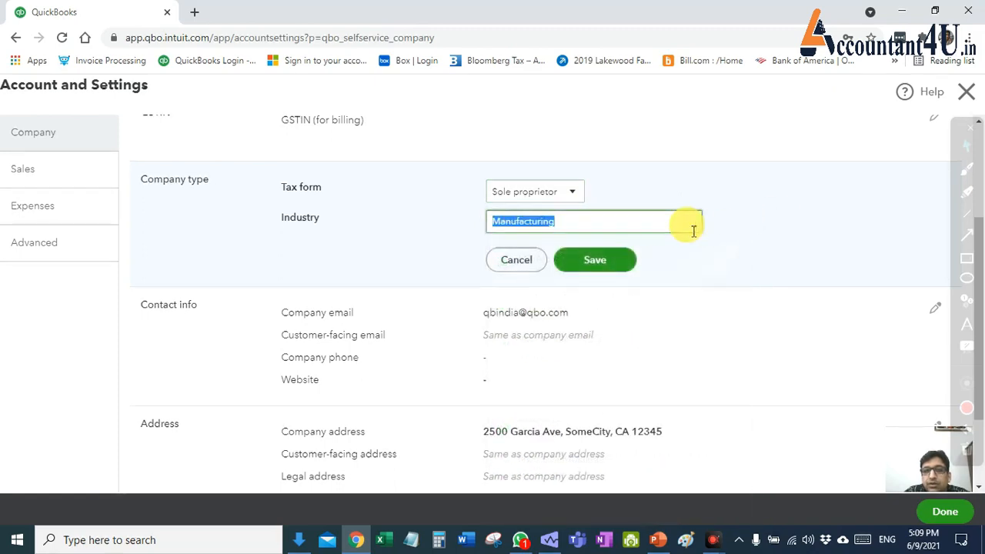
{"action": "left_click", "coordinate": [640, 224]}
{"action": "left_click", "coordinate": [790, 209]}
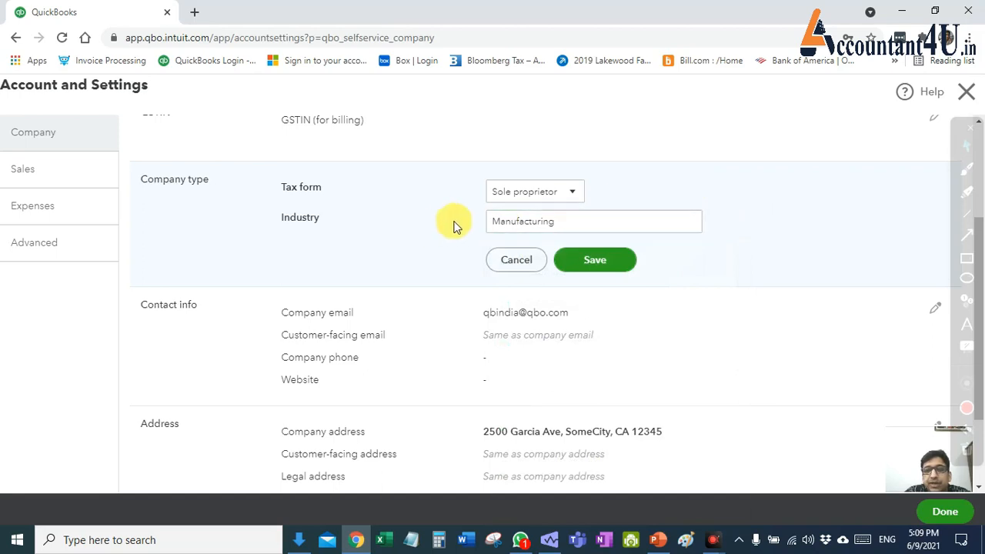
{"action": "left_click", "coordinate": [593, 265]}
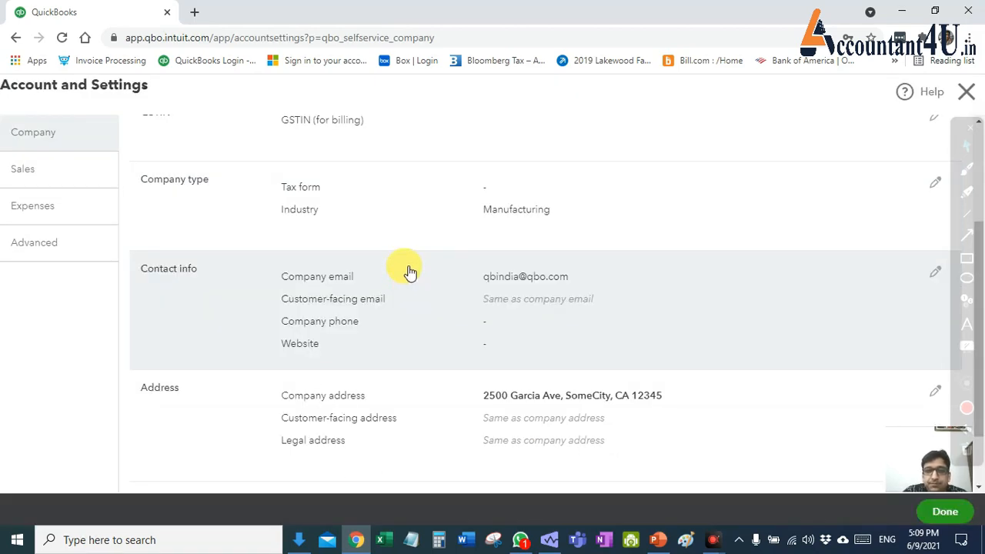
- Open the Contact info section for editing and highlight the company email address
{"action": "scroll", "coordinate": [410, 271], "scroll_direction": "down", "scroll_amount": 1}
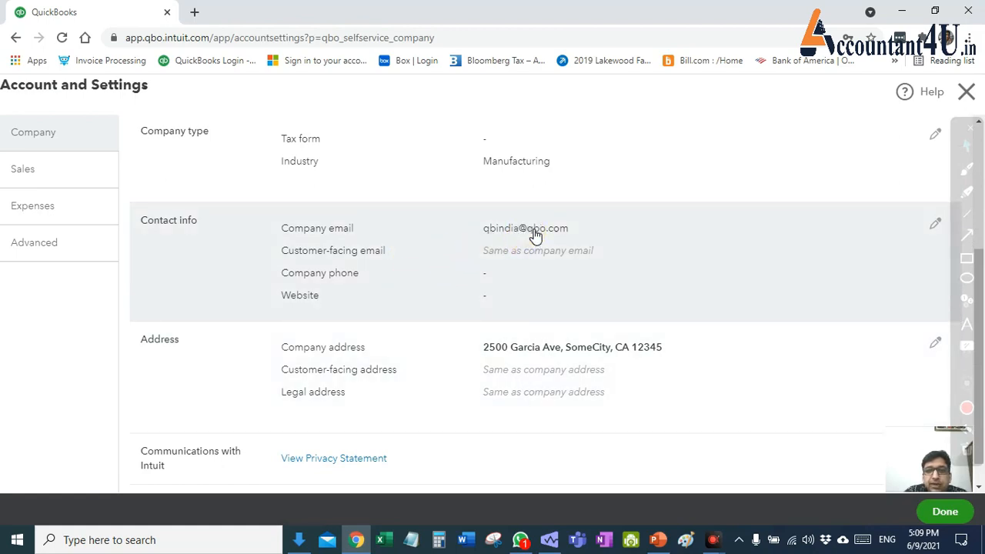
{"action": "left_click", "coordinate": [535, 235]}
{"action": "left_click_drag", "start_coordinate": [600, 226], "coordinate": [410, 224]}
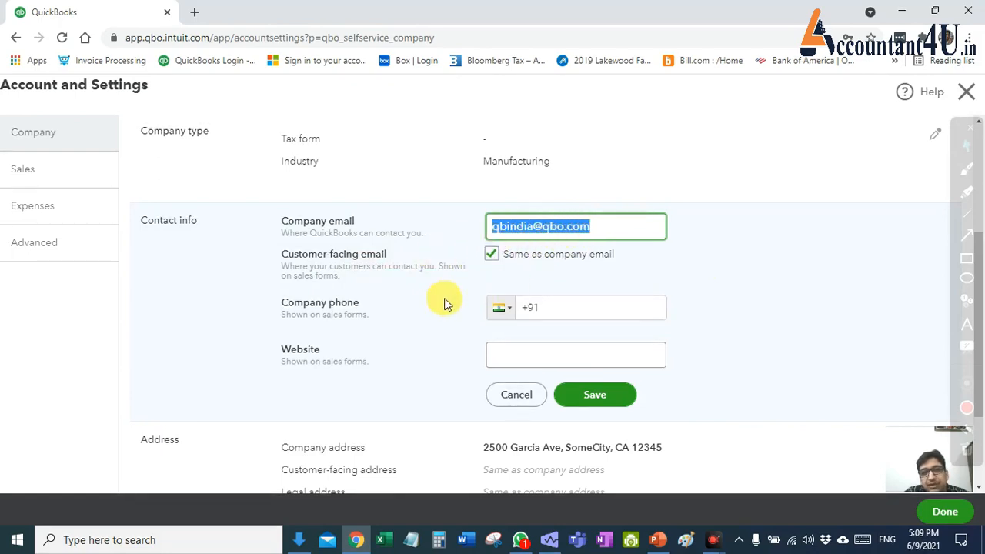
{"action": "left_click", "coordinate": [716, 268]}
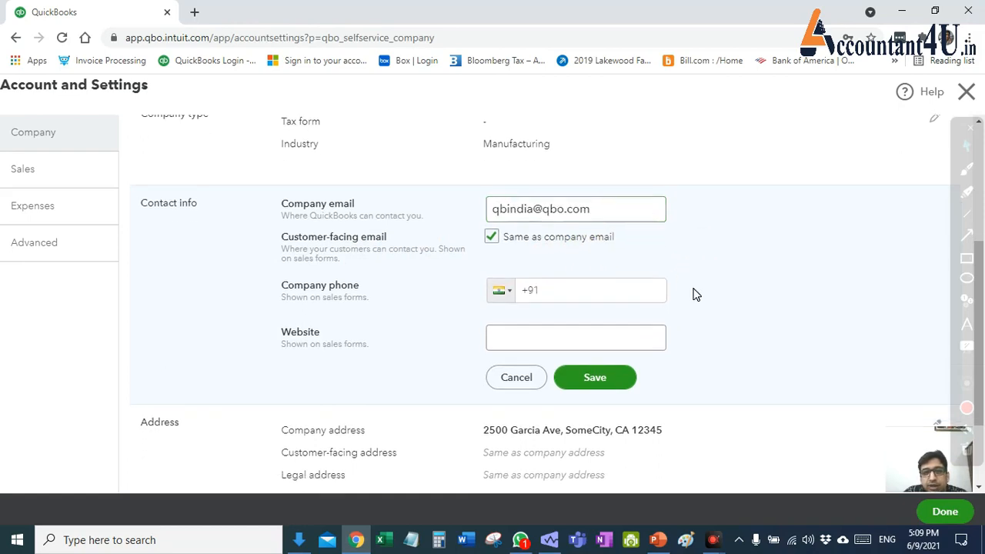
- Check the Company phone and Website fields, and cancel the Contact info edit
{"action": "scroll", "coordinate": [695, 293], "scroll_direction": "down", "scroll_amount": 1}
{"action": "left_click", "coordinate": [601, 266]}
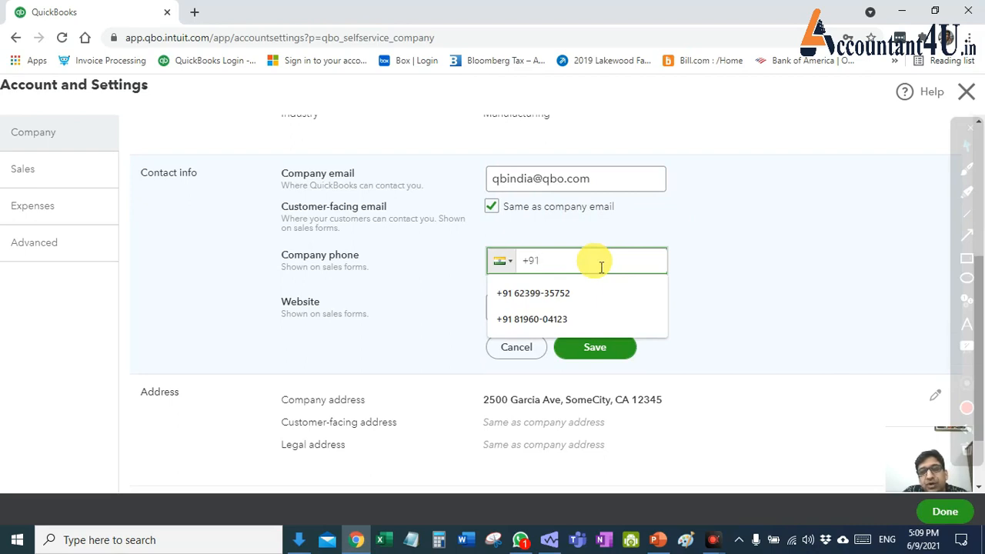
{"action": "left_click", "coordinate": [724, 249]}
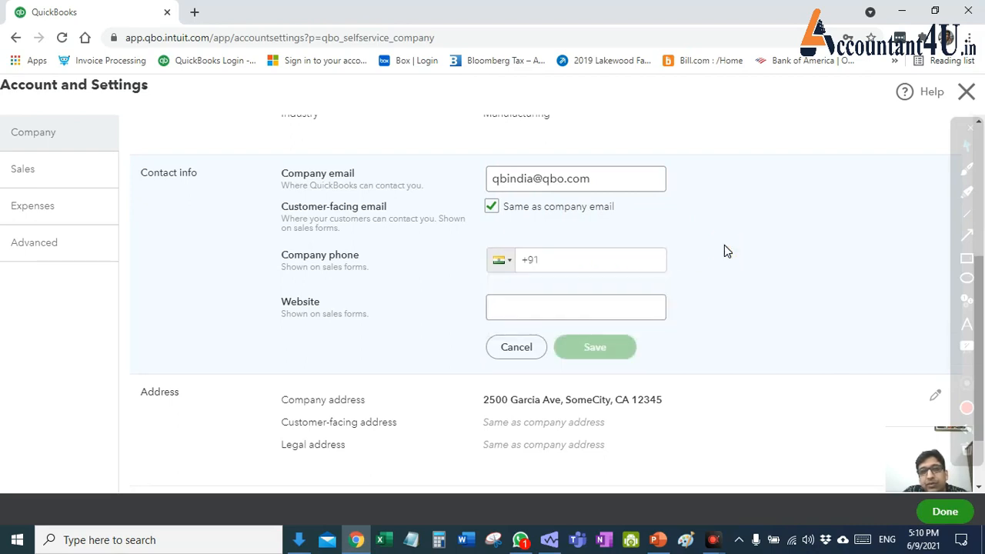
{"action": "scroll", "coordinate": [631, 303], "scroll_direction": "down", "scroll_amount": 1}
{"action": "left_click", "coordinate": [577, 240]}
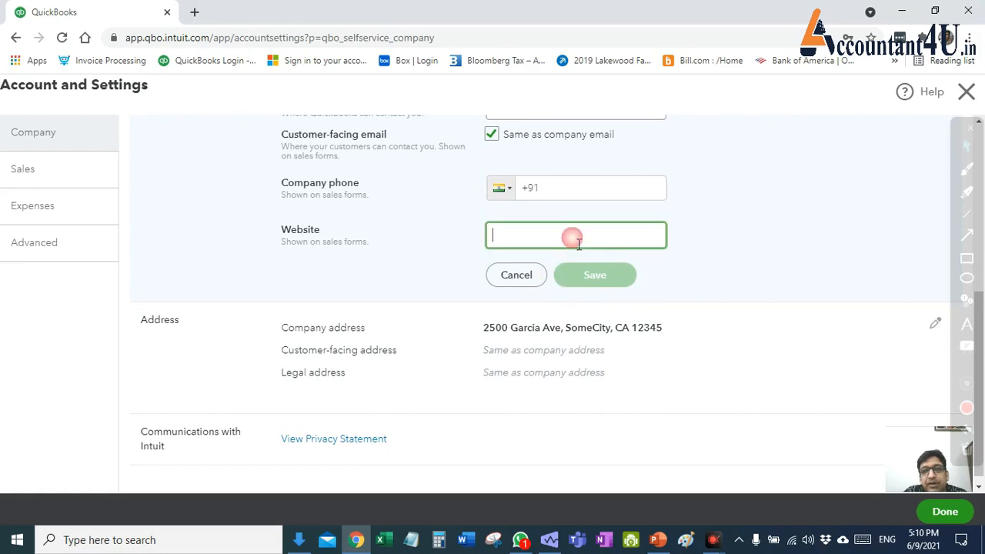
{"action": "left_click", "coordinate": [727, 246]}
{"action": "scroll", "coordinate": [692, 260], "scroll_direction": "down", "scroll_amount": 1}
{"action": "left_click", "coordinate": [532, 265]}
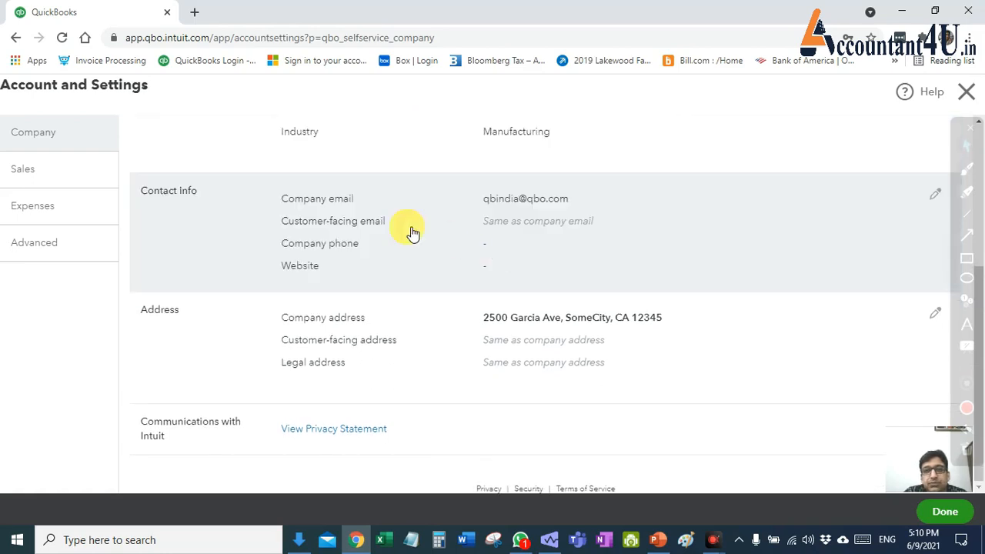
- Open the Address section for editing and view the State options of the company address
{"action": "scroll", "coordinate": [693, 301], "scroll_direction": "up", "scroll_amount": 1}
{"action": "scroll", "coordinate": [692, 301], "scroll_direction": "down", "scroll_amount": 1}
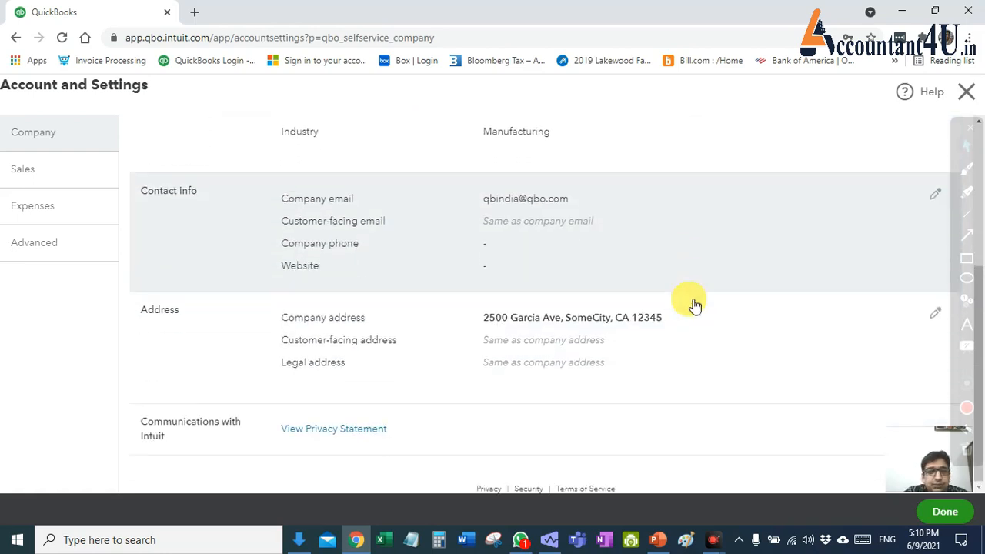
{"action": "left_click", "coordinate": [702, 337]}
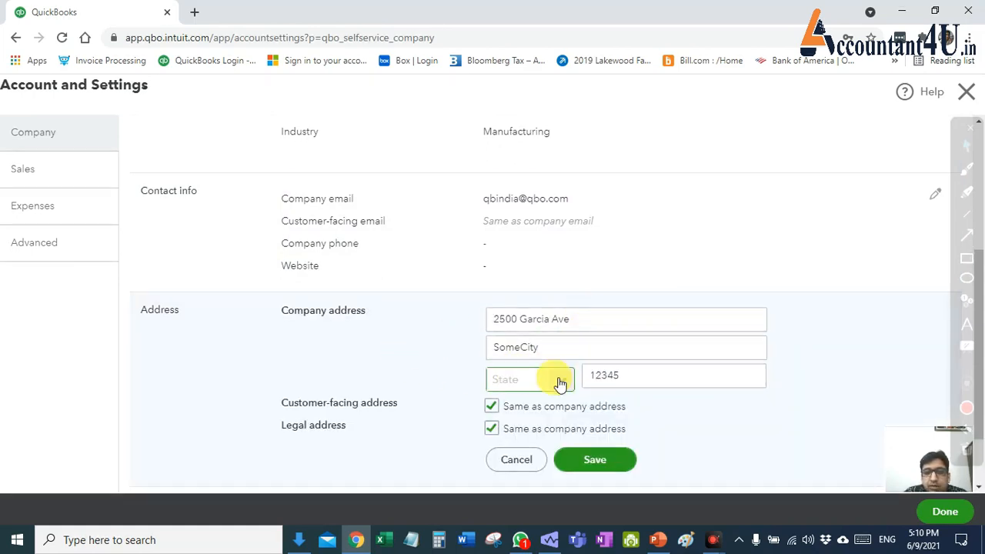
{"action": "left_click", "coordinate": [565, 380]}
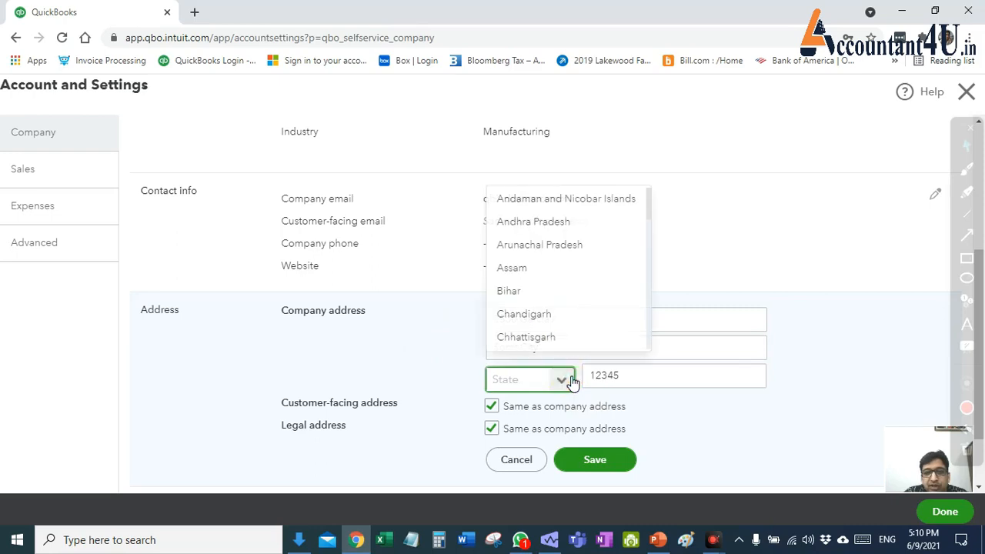
{"action": "left_click", "coordinate": [654, 373]}
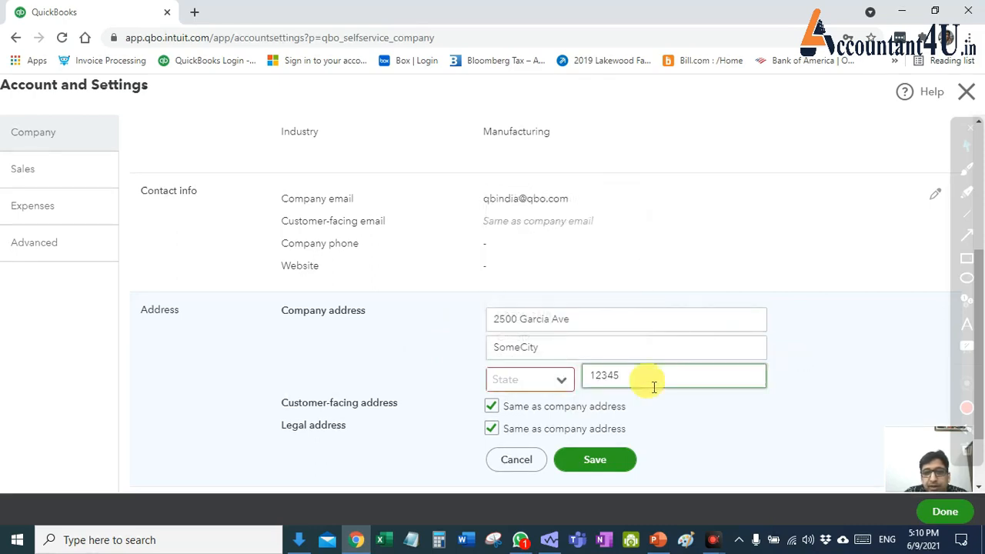
- Clear the ZIP code of the company address and cancel the Address edit
{"action": "left_click_drag", "start_coordinate": [653, 385], "coordinate": [578, 386]}
{"action": "key", "text": "BackSpace"}
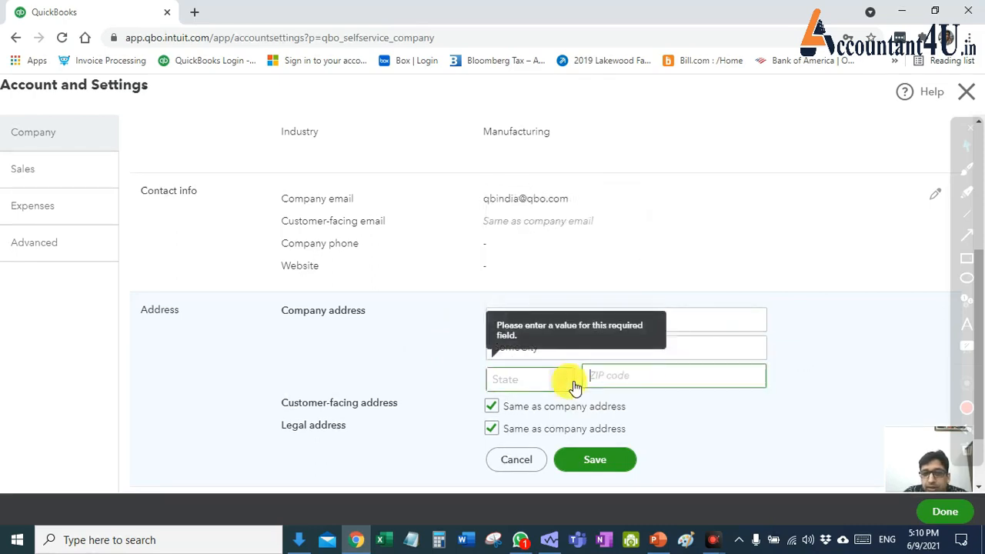
{"action": "left_click", "coordinate": [650, 375]}
{"action": "left_click", "coordinate": [829, 356]}
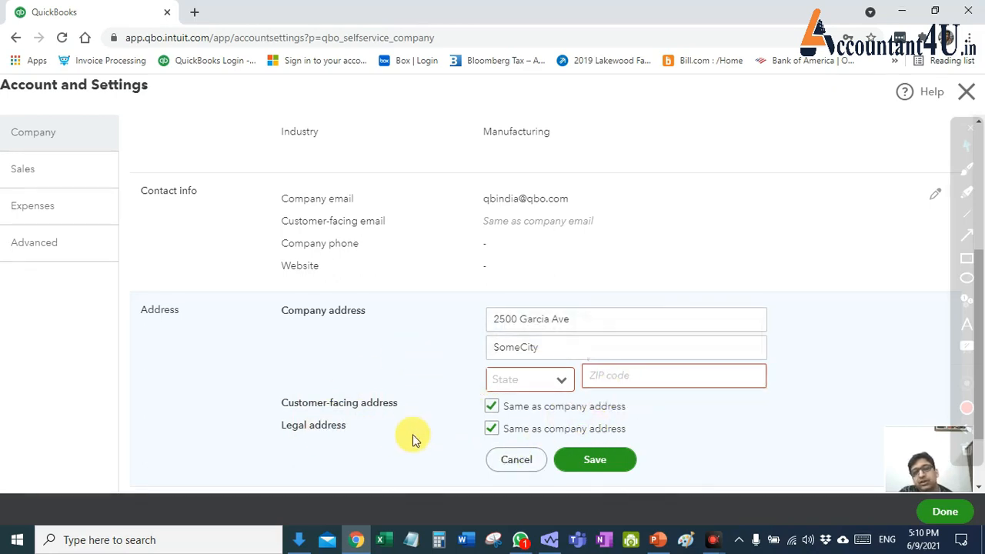
{"action": "left_click", "coordinate": [517, 462]}
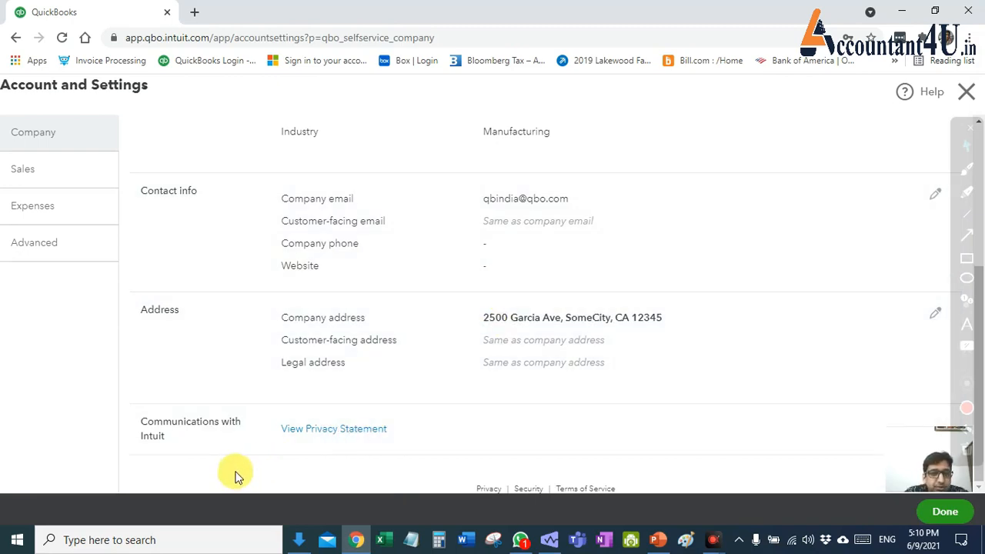
- Open the Company name section's logo upload dialog, close it, and cancel the Company name edit
{"action": "scroll", "coordinate": [451, 260], "scroll_direction": "up", "scroll_amount": 3}
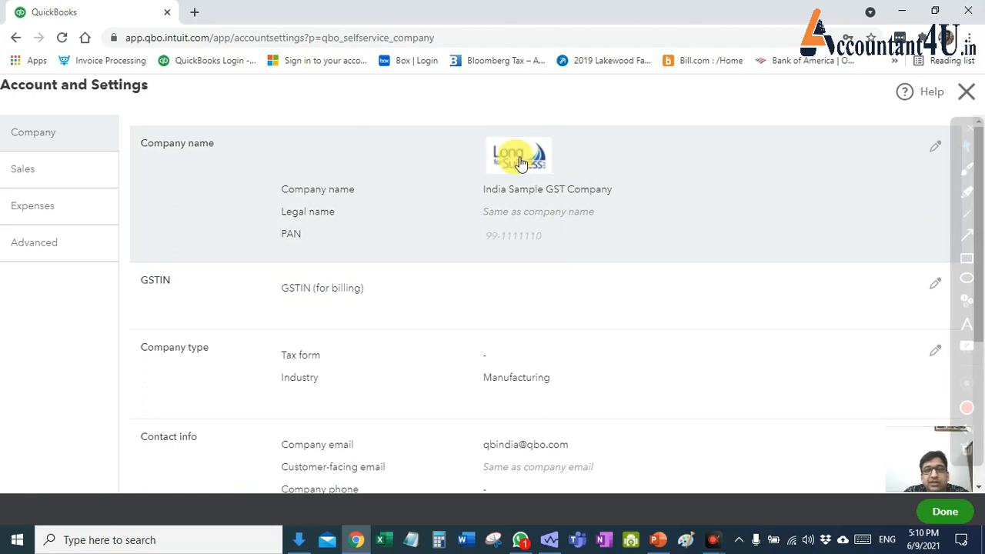
{"action": "left_click", "coordinate": [519, 161]}
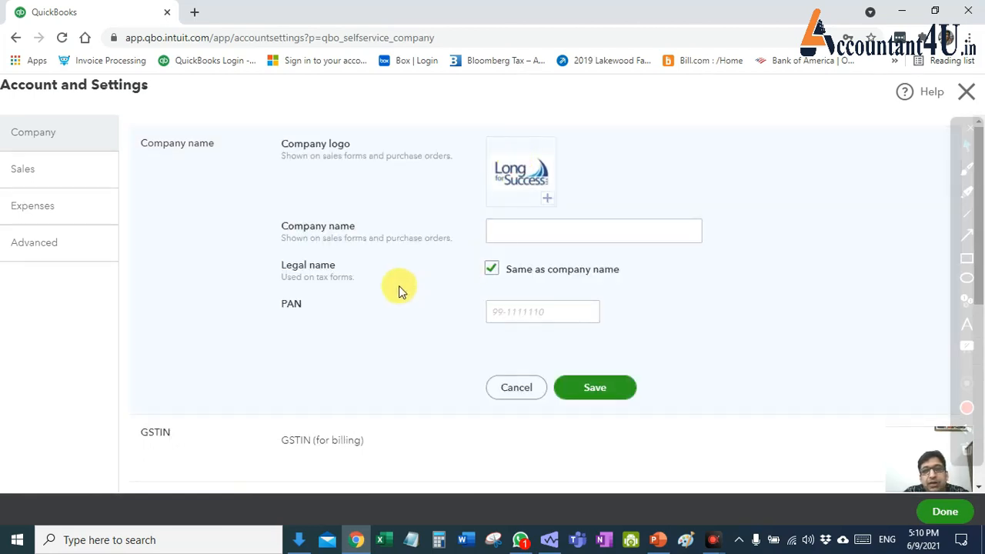
{"action": "left_click", "coordinate": [548, 202]}
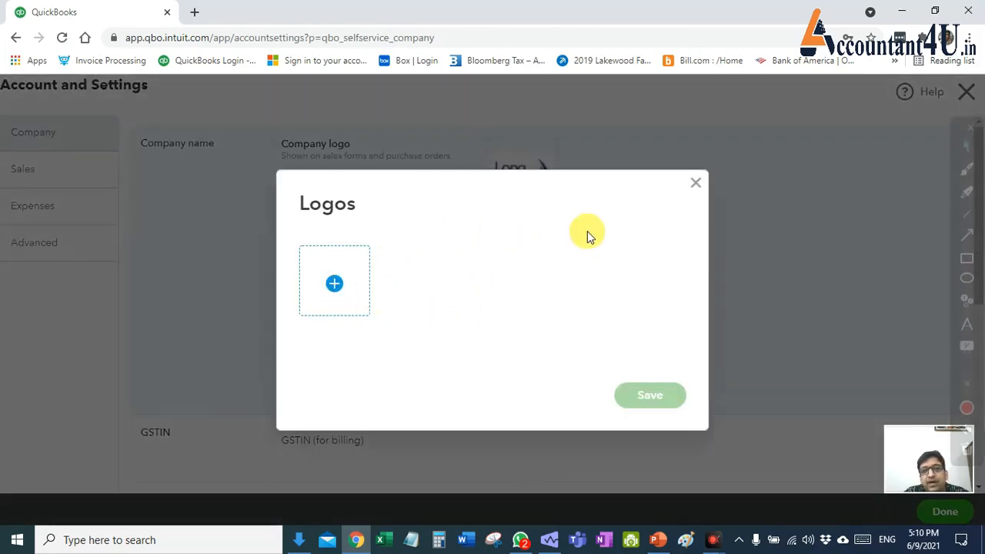
{"action": "left_click", "coordinate": [696, 183]}
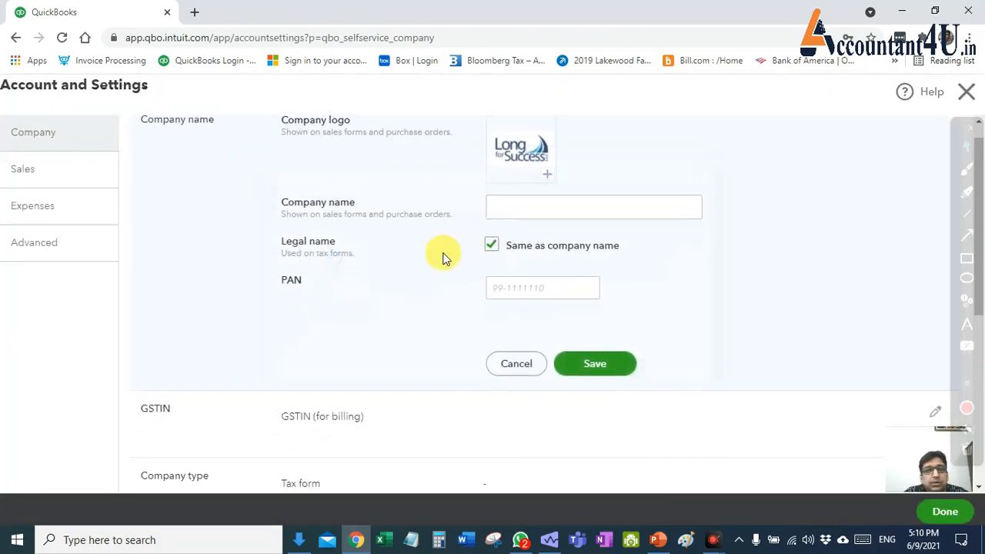
{"action": "left_click", "coordinate": [512, 362]}
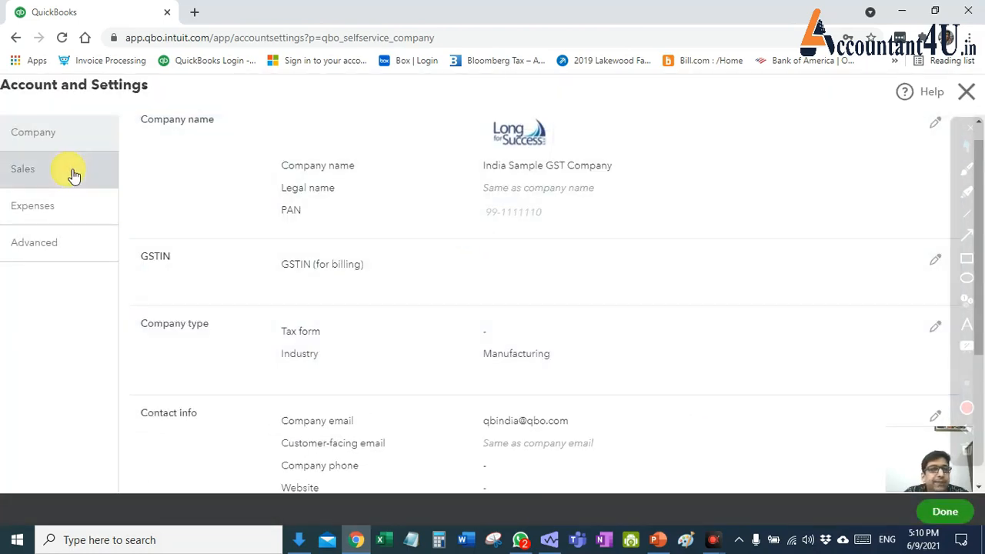
- Go to the Sales settings, open Sales form content for editing, and view the Preferred invoice terms options, keeping Net 30
{"action": "left_click", "coordinate": [35, 172]}
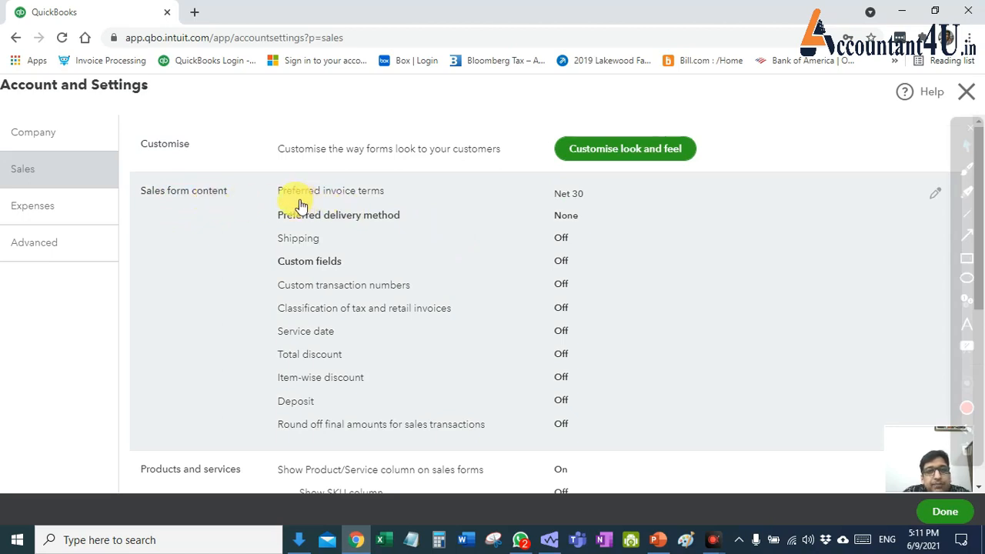
{"action": "left_click", "coordinate": [579, 195]}
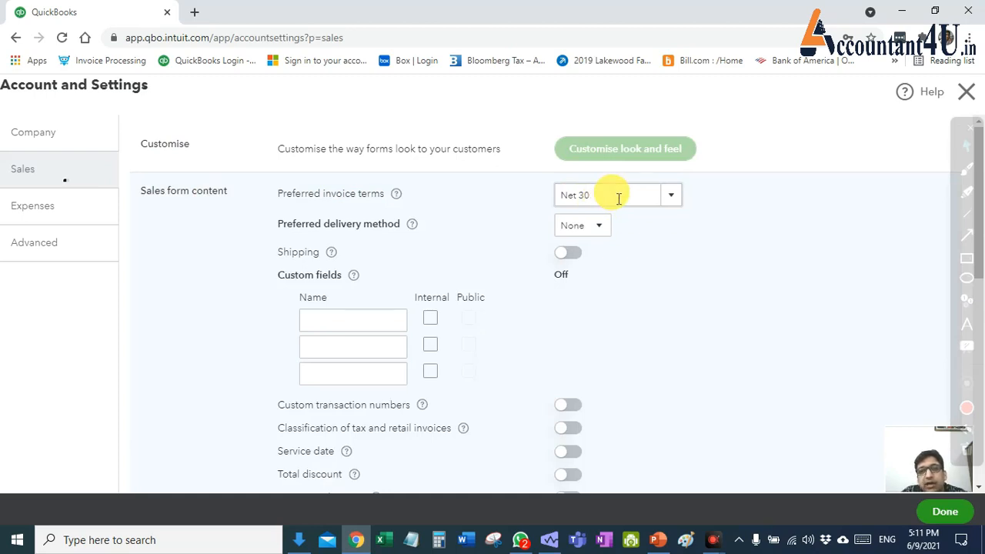
{"action": "left_click", "coordinate": [671, 195]}
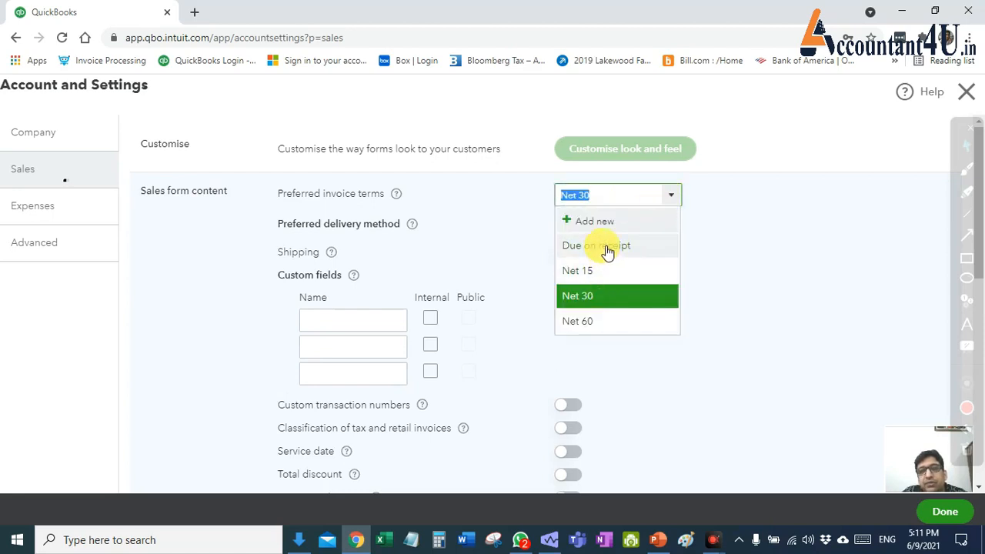
{"action": "left_click", "coordinate": [695, 230]}
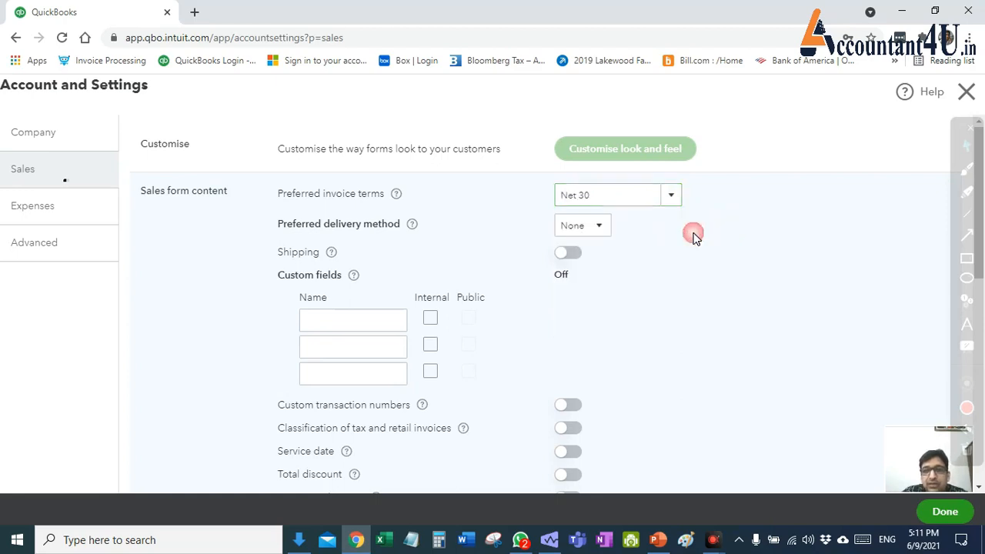
- Review the Preferred delivery method options, try Print later, and set the method back to None
{"action": "left_click", "coordinate": [591, 226]}
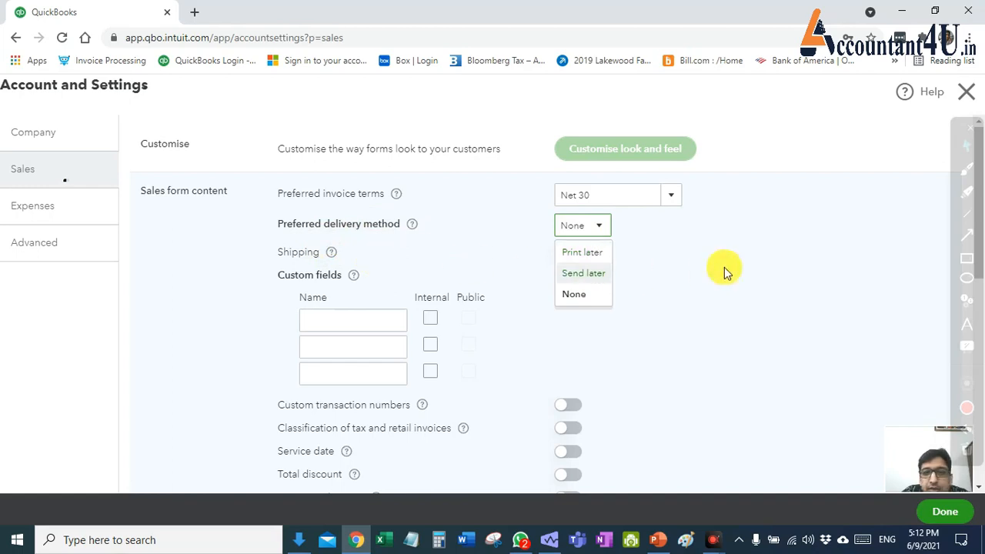
{"action": "left_click", "coordinate": [699, 275]}
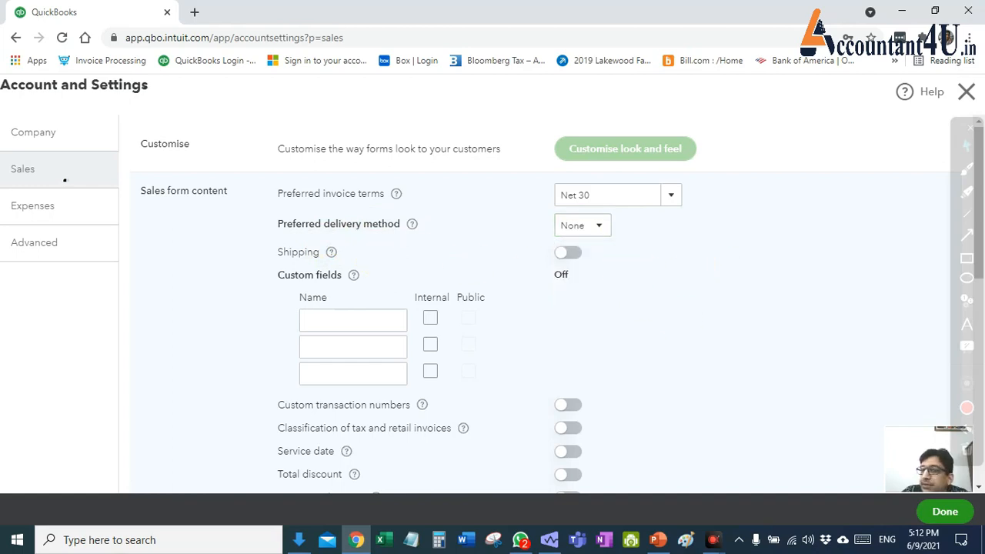
{"action": "scroll", "coordinate": [554, 293], "scroll_direction": "down", "scroll_amount": 1}
{"action": "left_click", "coordinate": [573, 180]}
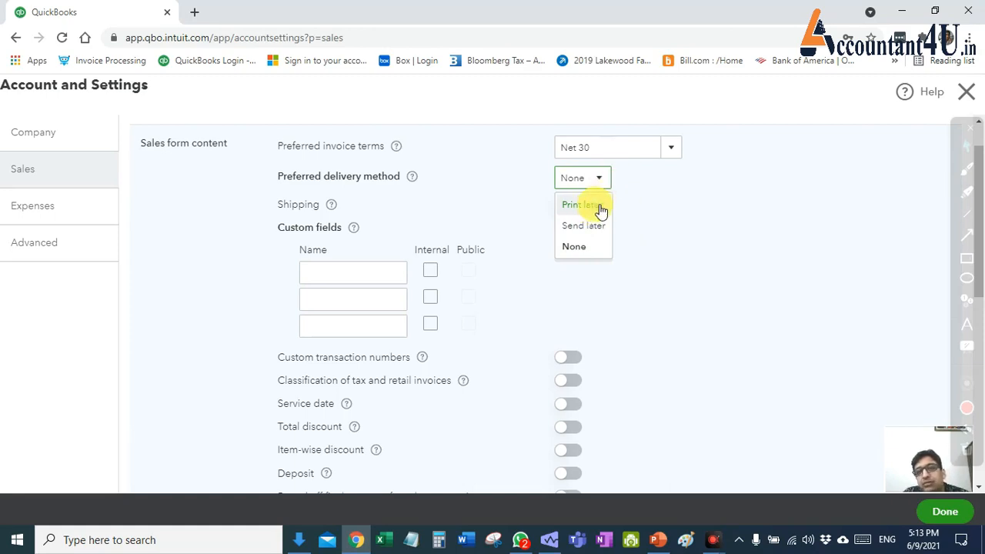
{"action": "left_click", "coordinate": [597, 206]}
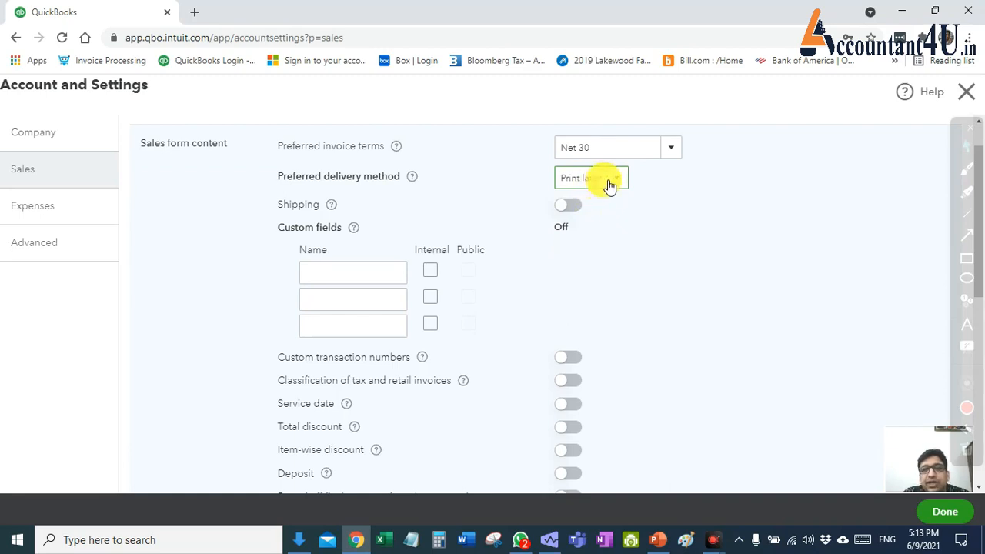
{"action": "left_click", "coordinate": [609, 185]}
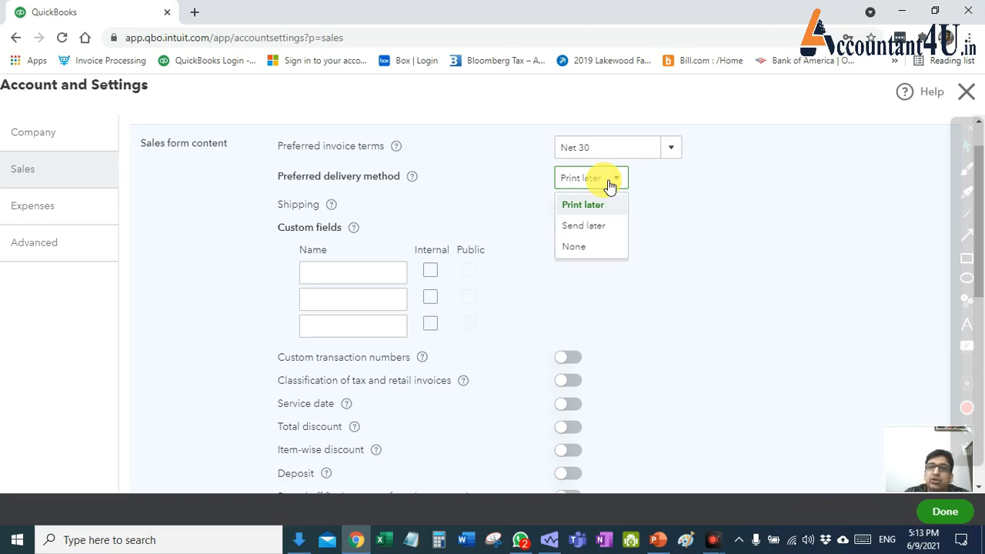
{"action": "left_click", "coordinate": [576, 246]}
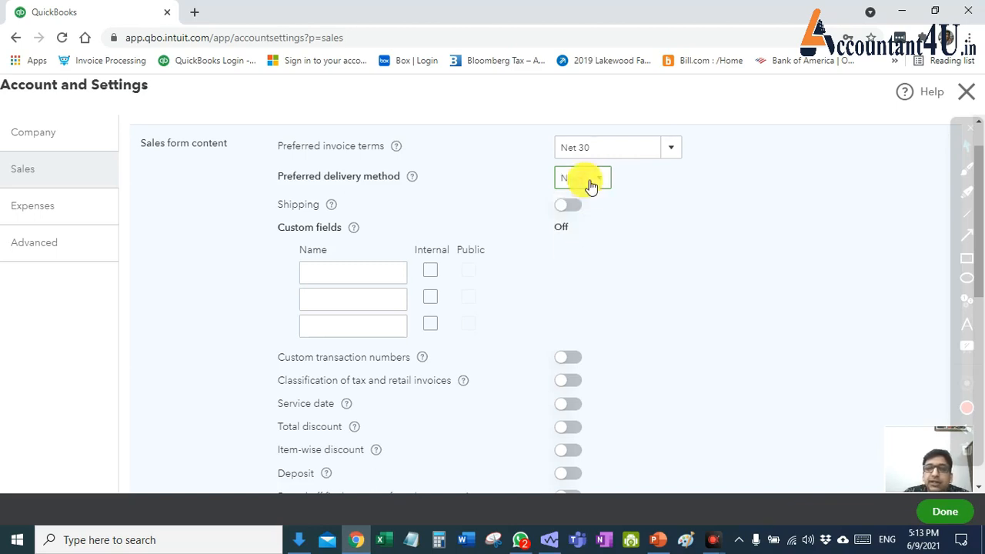
{"action": "left_click", "coordinate": [590, 185]}
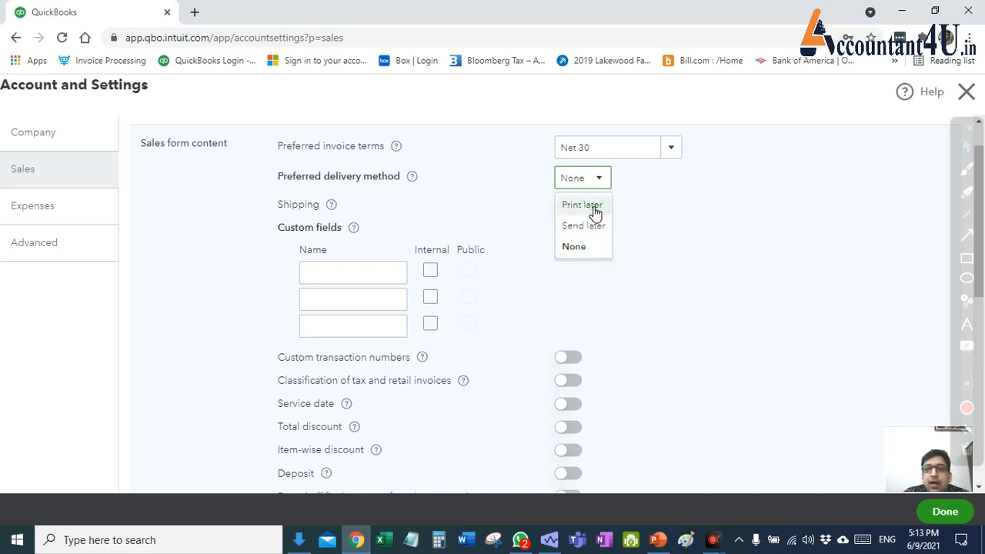
{"action": "left_click", "coordinate": [591, 254]}
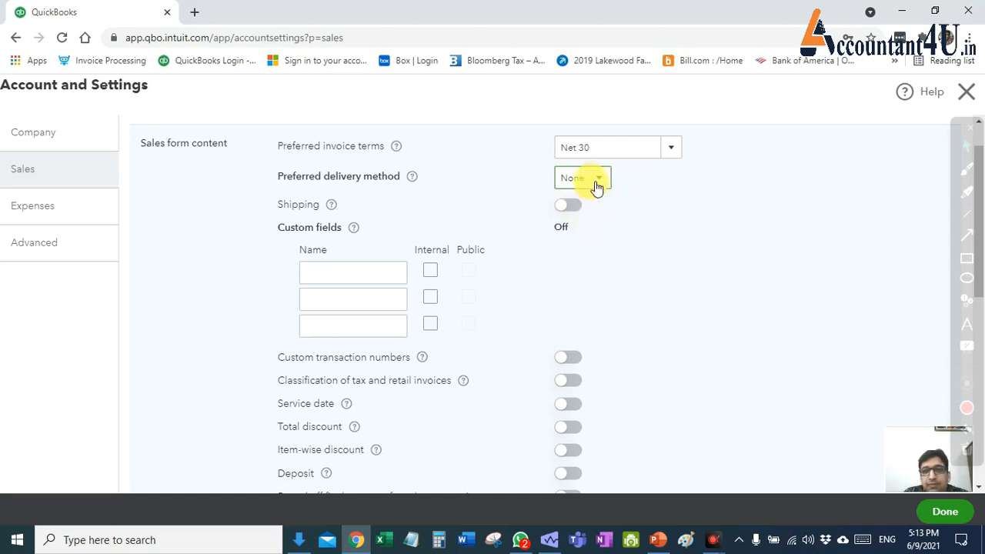
- Set the Preferred delivery method for sales forms to Send later
{"action": "left_click", "coordinate": [593, 185]}
{"action": "left_click", "coordinate": [592, 229]}
{"action": "left_click", "coordinate": [592, 180]}
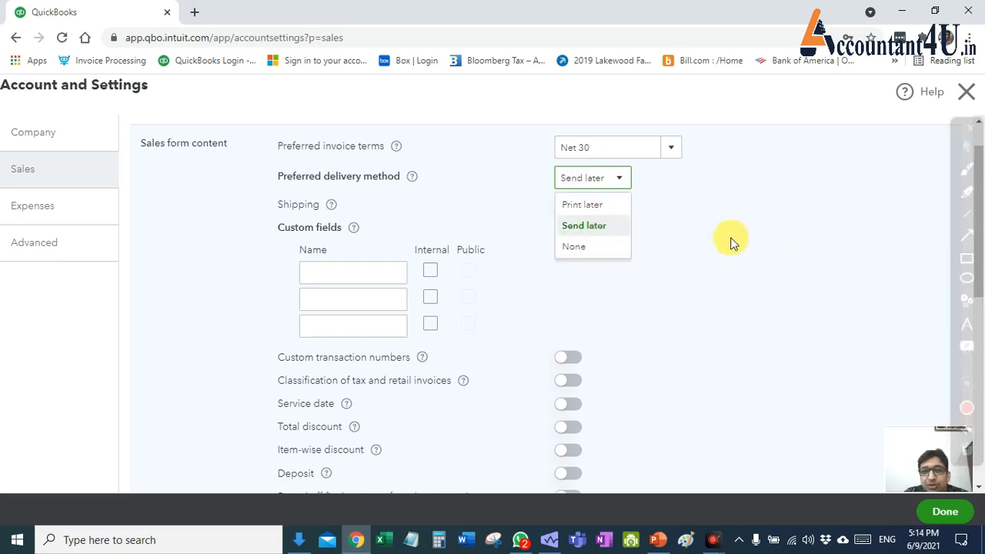
{"action": "left_click", "coordinate": [620, 227]}
- Read the help note for the Shipping option and turn Shipping on for sales forms
{"action": "scroll", "coordinate": [697, 301], "scroll_direction": "down", "scroll_amount": 1}
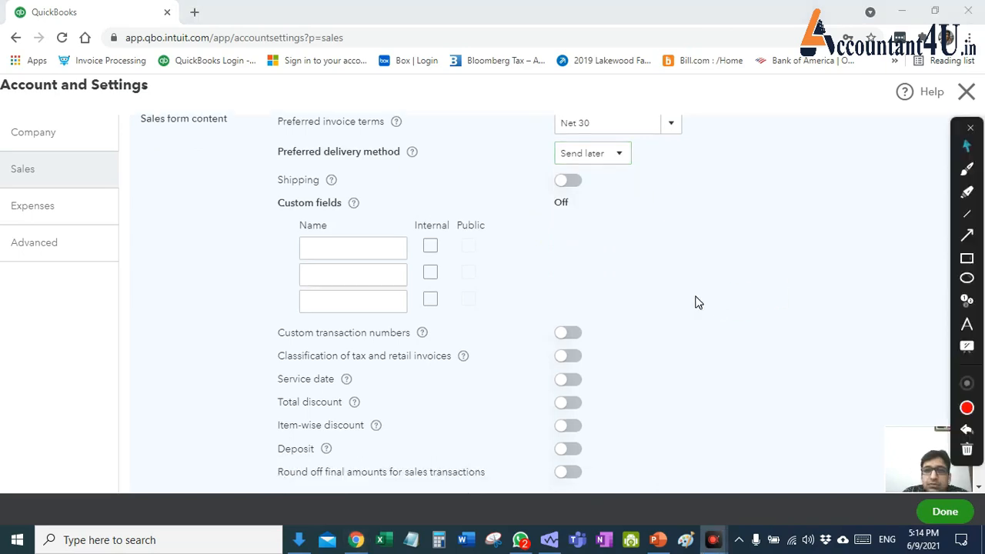
{"action": "left_click", "coordinate": [331, 181]}
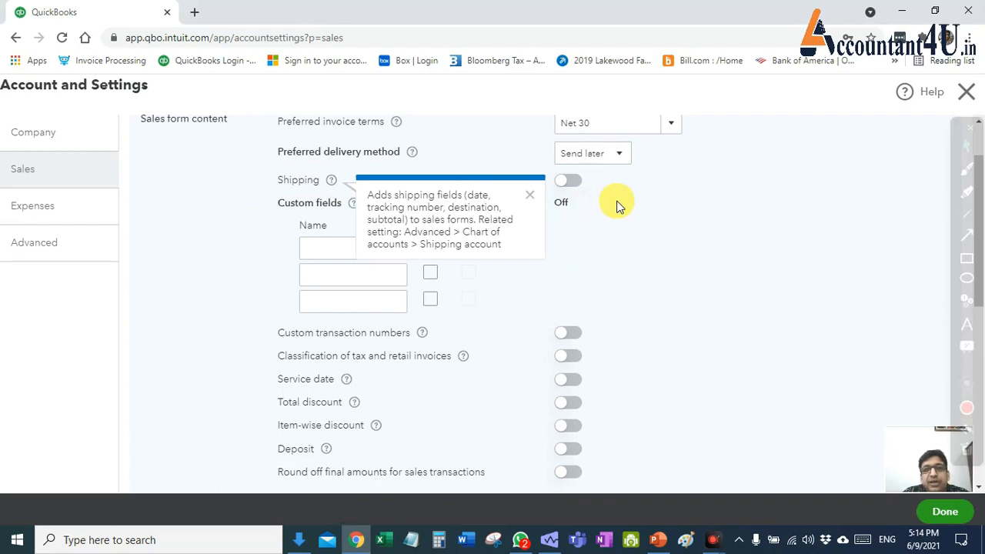
{"action": "left_click", "coordinate": [573, 180]}
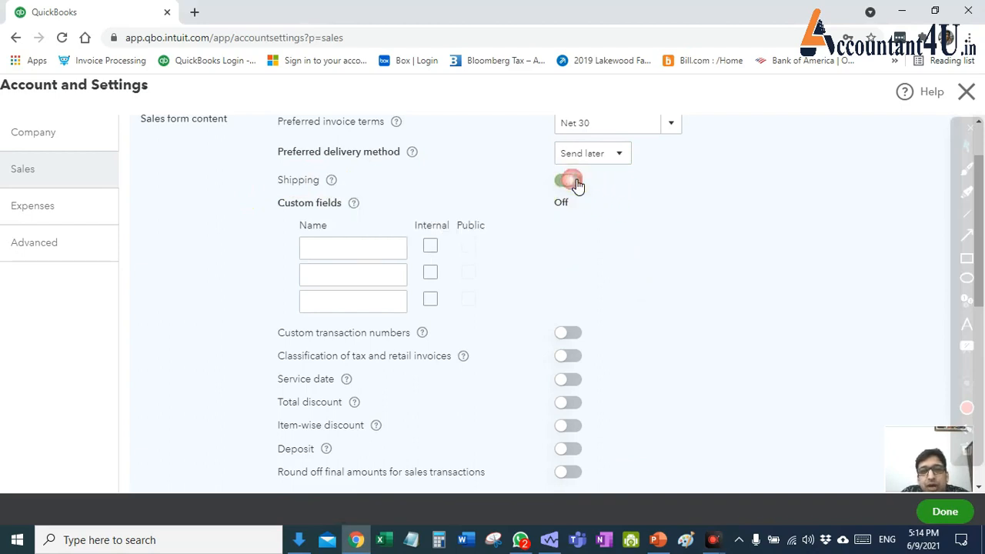
- Reread the help note for the Shipping option and turn Shipping off for sales forms
{"action": "left_click", "coordinate": [331, 182]}
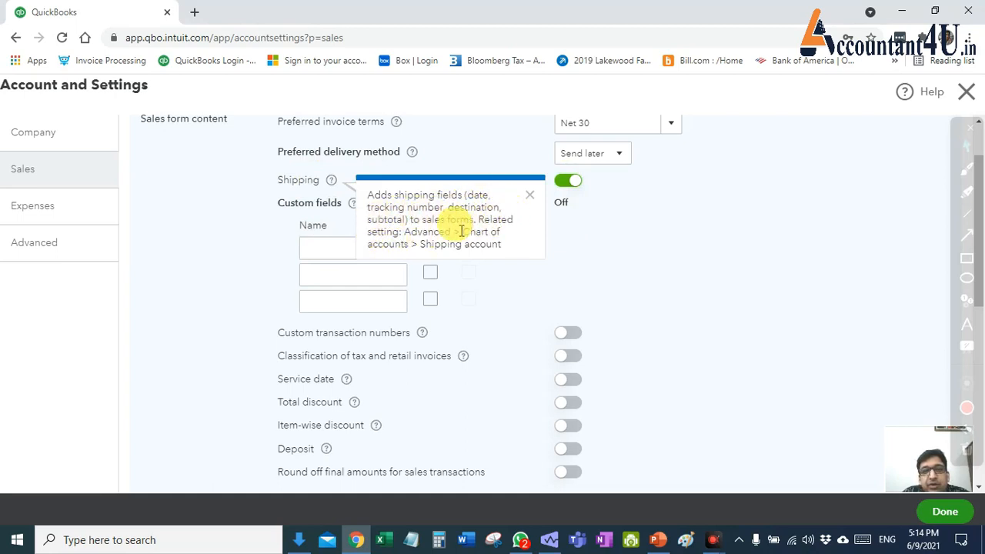
{"action": "left_click", "coordinate": [615, 234]}
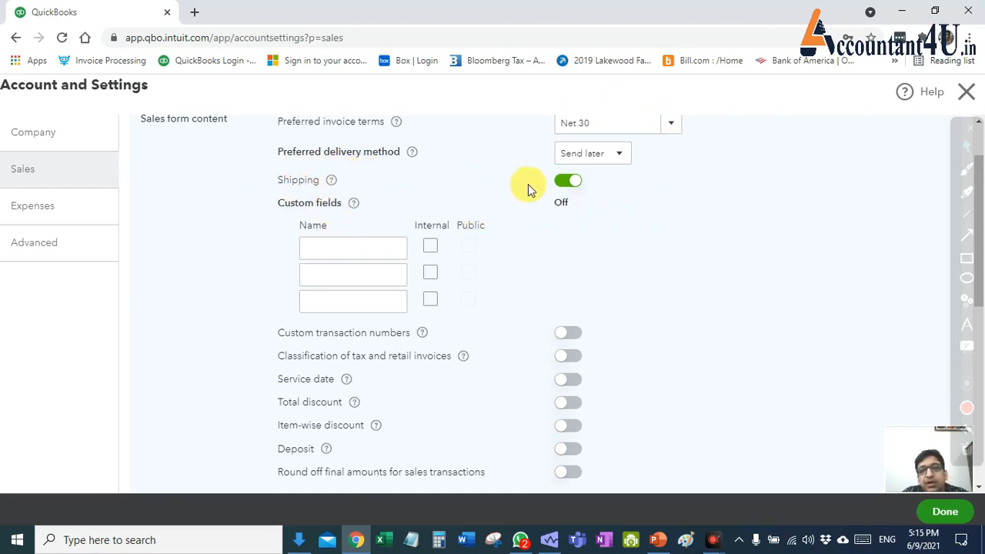
{"action": "left_click", "coordinate": [568, 181]}
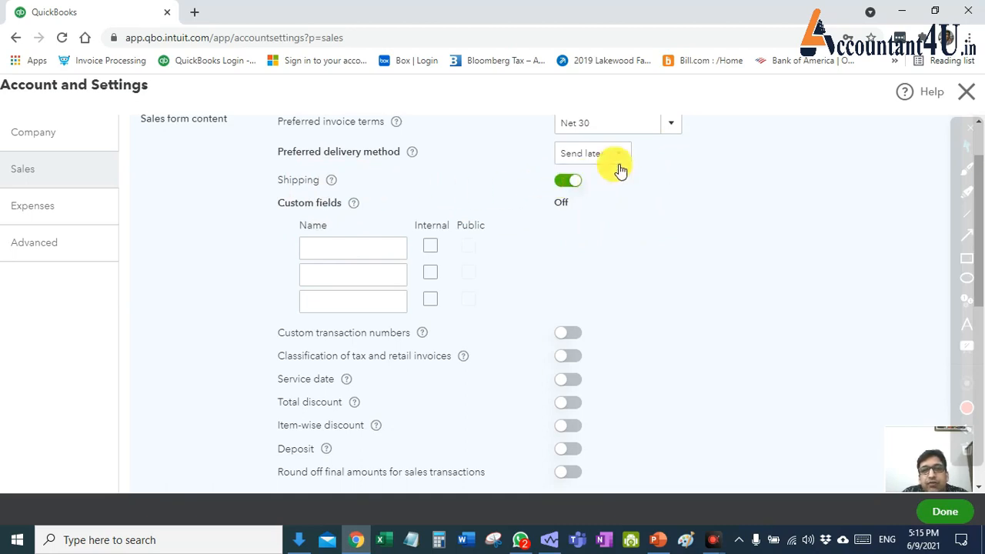
{"action": "left_click", "coordinate": [332, 180]}
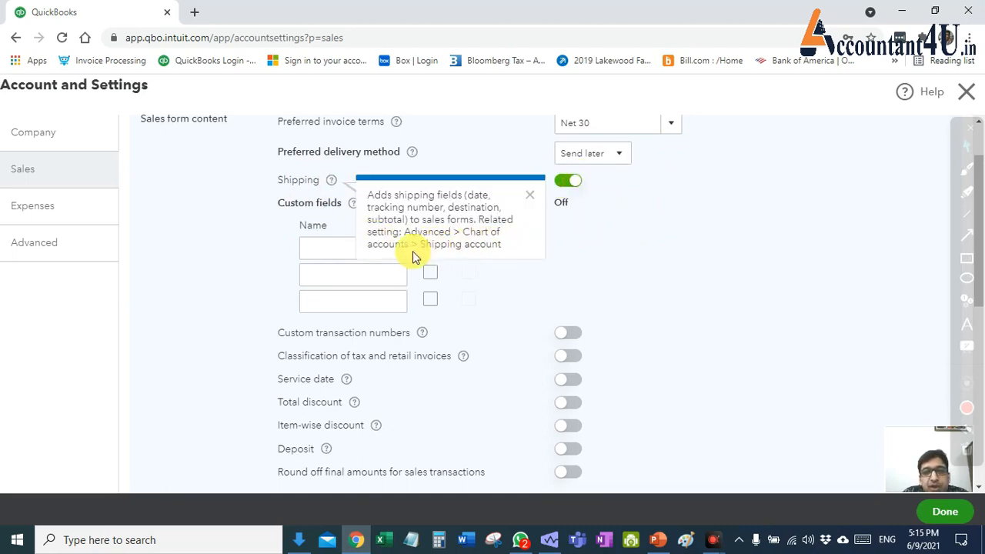
{"action": "left_click", "coordinate": [596, 232]}
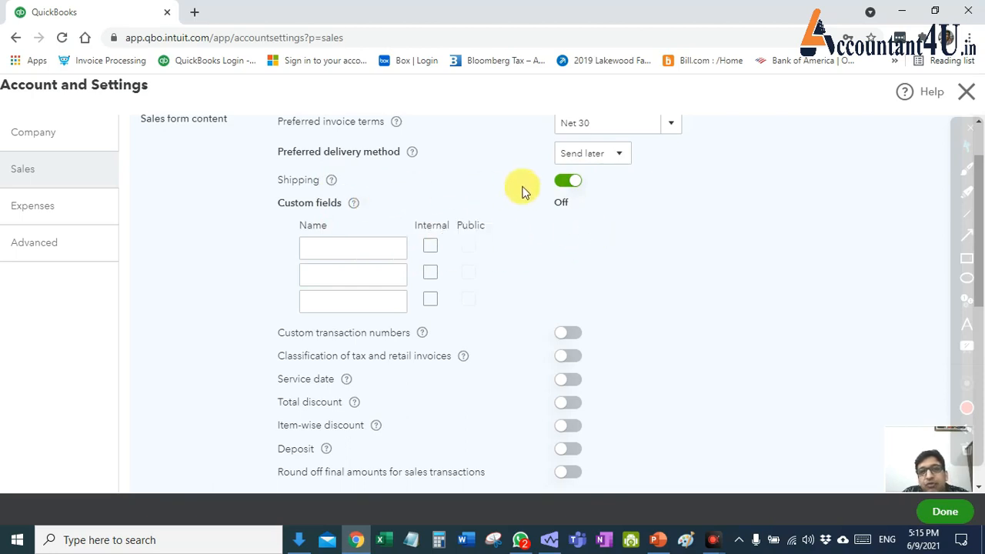
{"action": "left_click", "coordinate": [567, 182]}
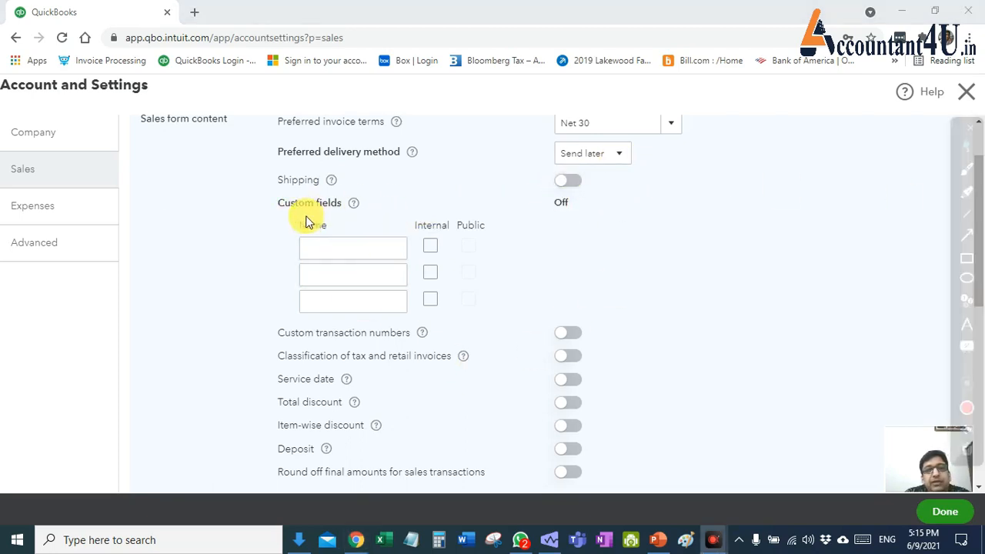
- Read the help note for Custom fields and look over the remaining Sales form content options
{"action": "left_click", "coordinate": [353, 202]}
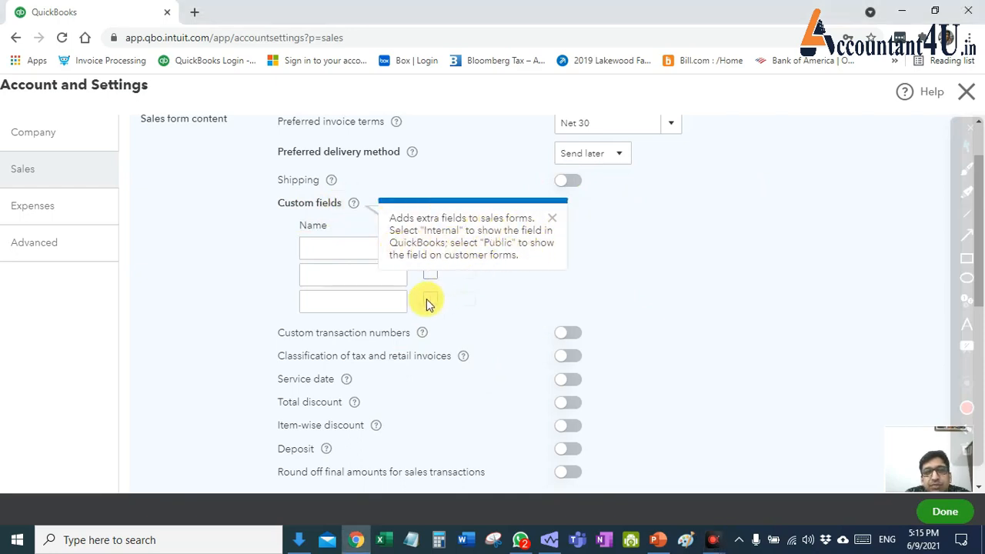
{"action": "scroll", "coordinate": [613, 289], "scroll_direction": "down", "scroll_amount": 2}
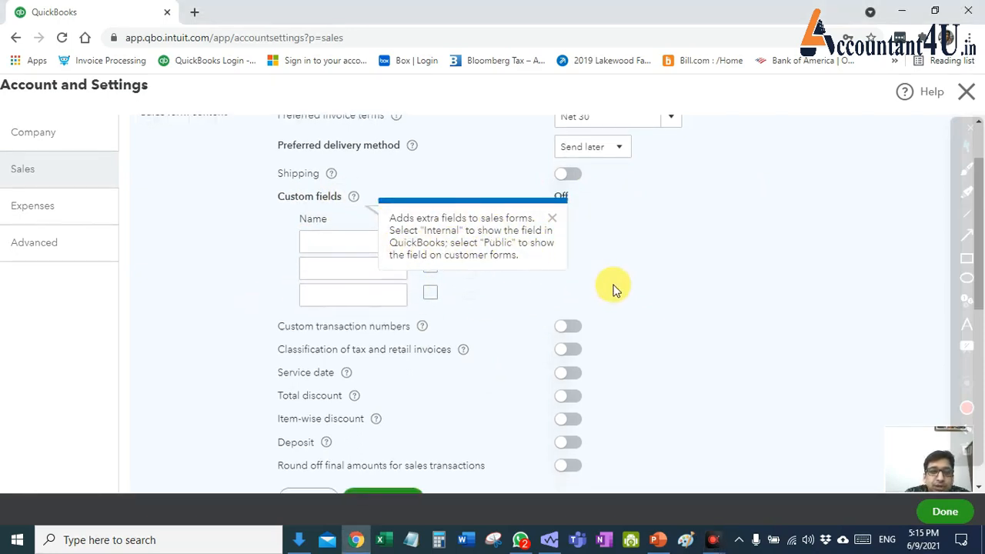
{"action": "scroll", "coordinate": [614, 289], "scroll_direction": "down", "scroll_amount": 2}
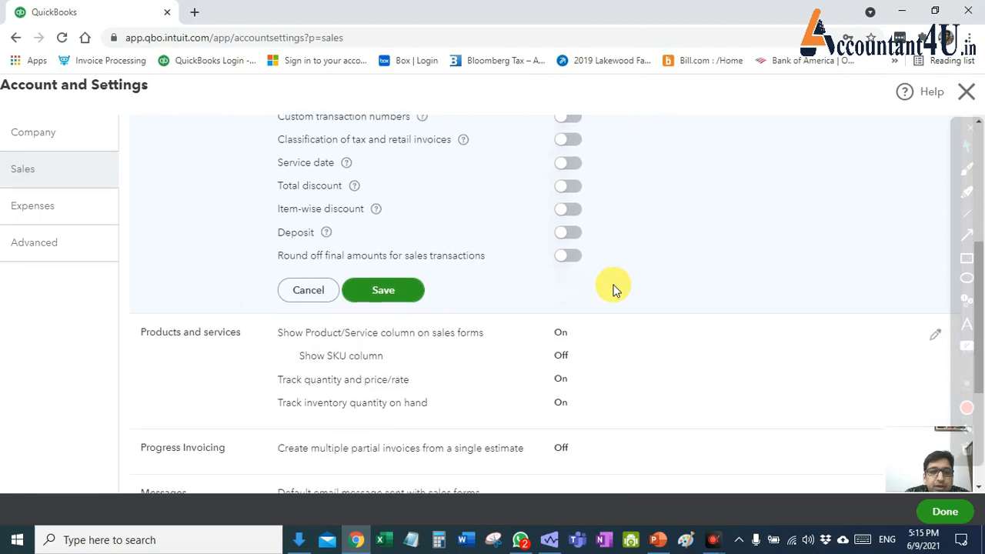
{"action": "scroll", "coordinate": [613, 289], "scroll_direction": "up", "scroll_amount": 3}
{"action": "scroll", "coordinate": [613, 290], "scroll_direction": "down", "scroll_amount": 2}
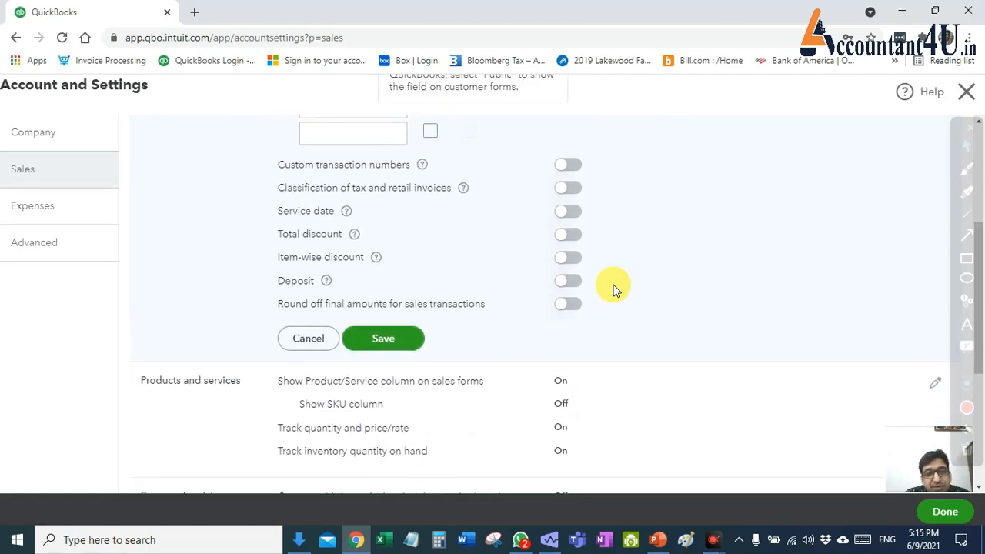
{"action": "scroll", "coordinate": [614, 289], "scroll_direction": "up", "scroll_amount": 2}
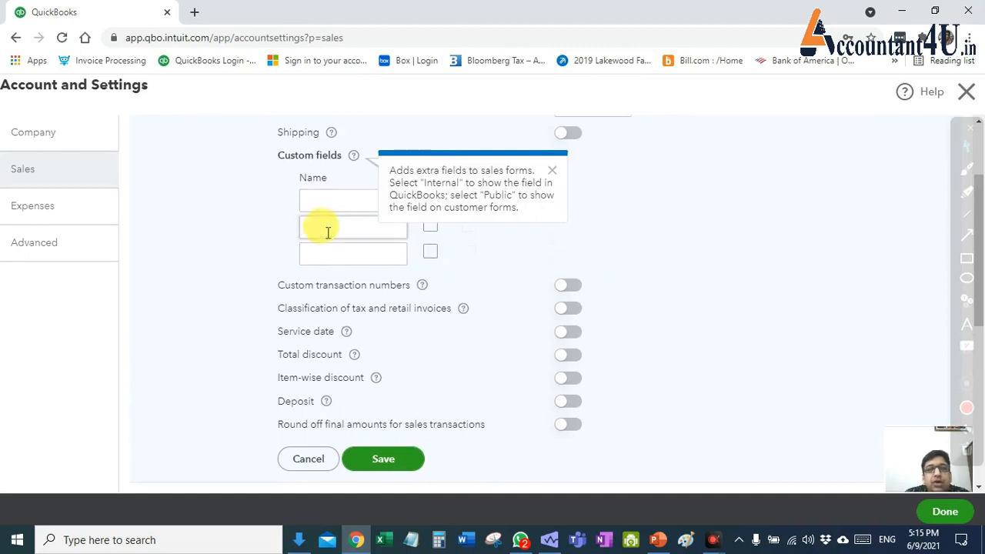
- Try the Internal and Public options of the first custom field, leaving its name blank and both options selected
{"action": "left_click", "coordinate": [326, 205]}
{"action": "left_click", "coordinate": [329, 208]}
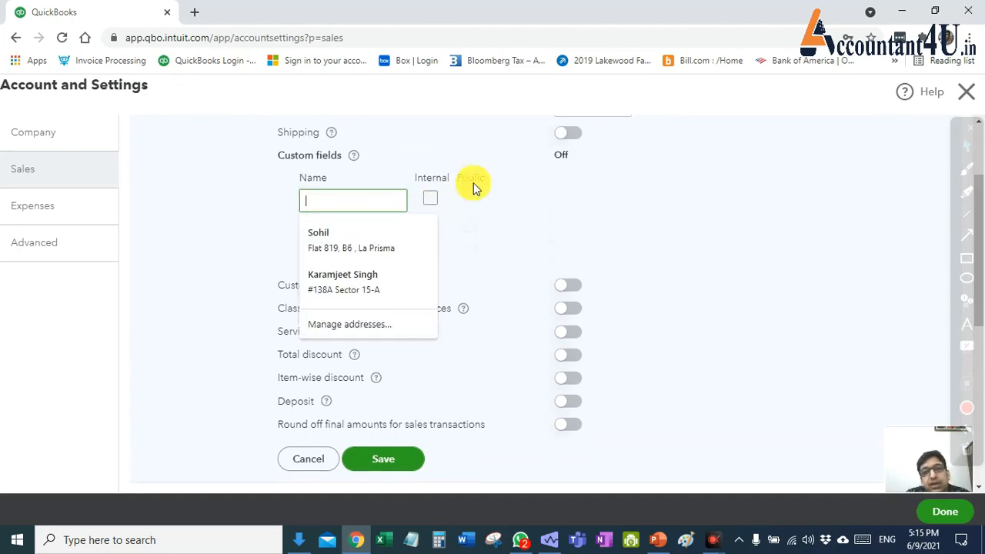
{"action": "left_click", "coordinate": [430, 198]}
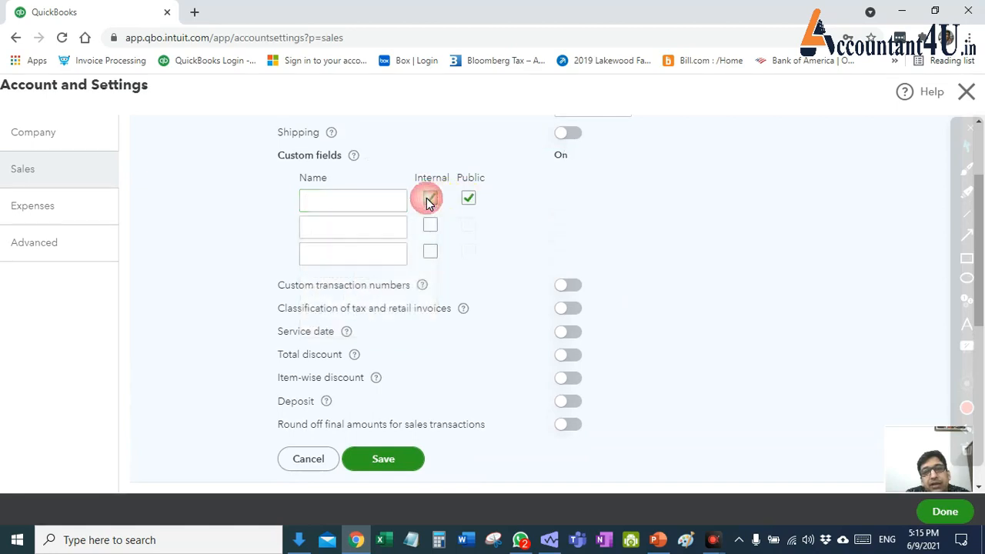
{"action": "left_click", "coordinate": [429, 201]}
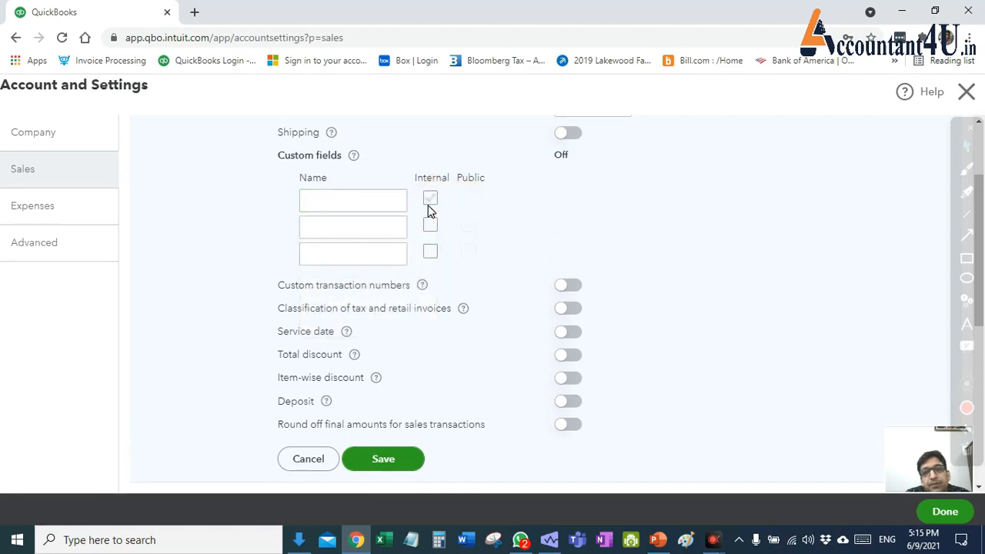
{"action": "left_click", "coordinate": [453, 200]}
{"action": "left_click", "coordinate": [465, 198]}
{"action": "left_click", "coordinate": [464, 201]}
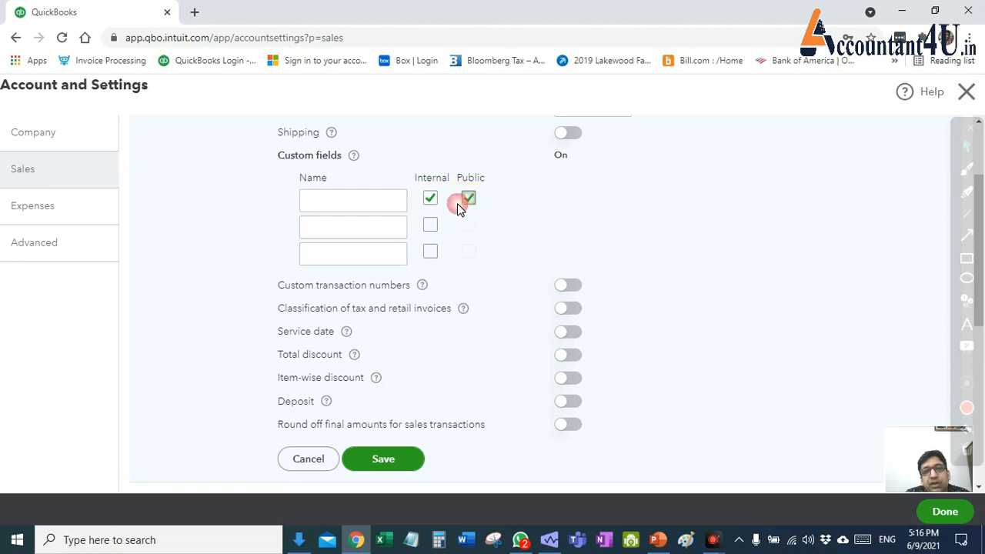
{"action": "left_click", "coordinate": [432, 202]}
{"action": "left_click", "coordinate": [468, 198]}
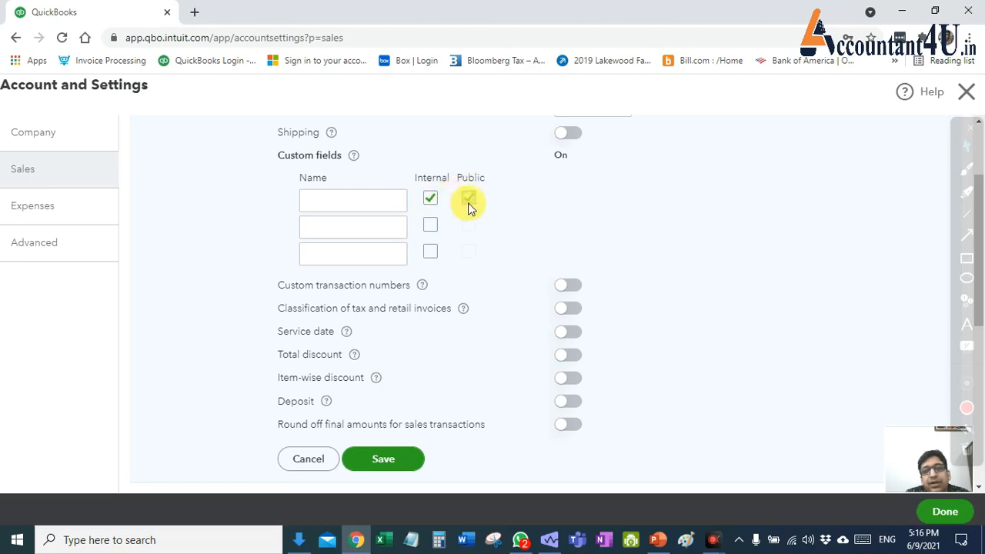
{"action": "left_click", "coordinate": [469, 199]}
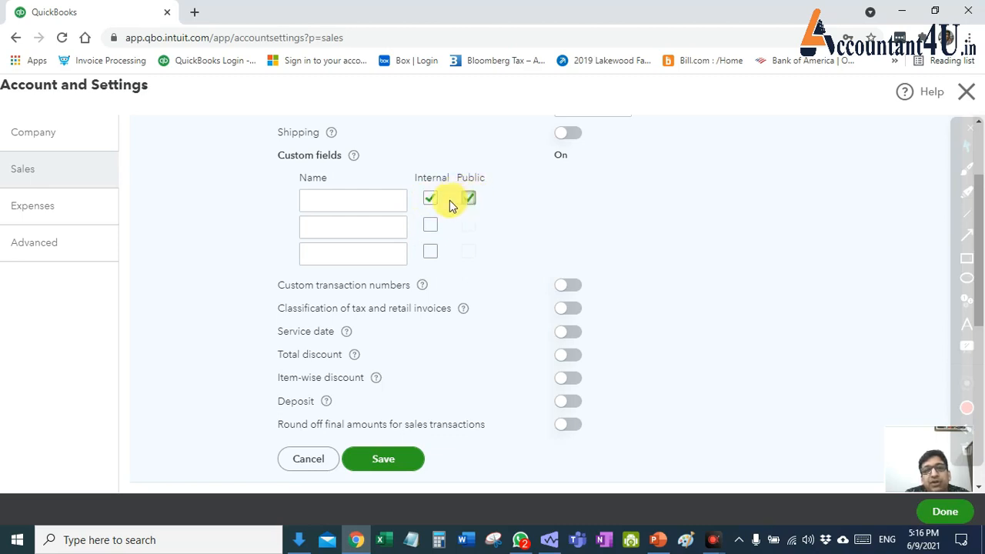
{"action": "left_click", "coordinate": [430, 202]}
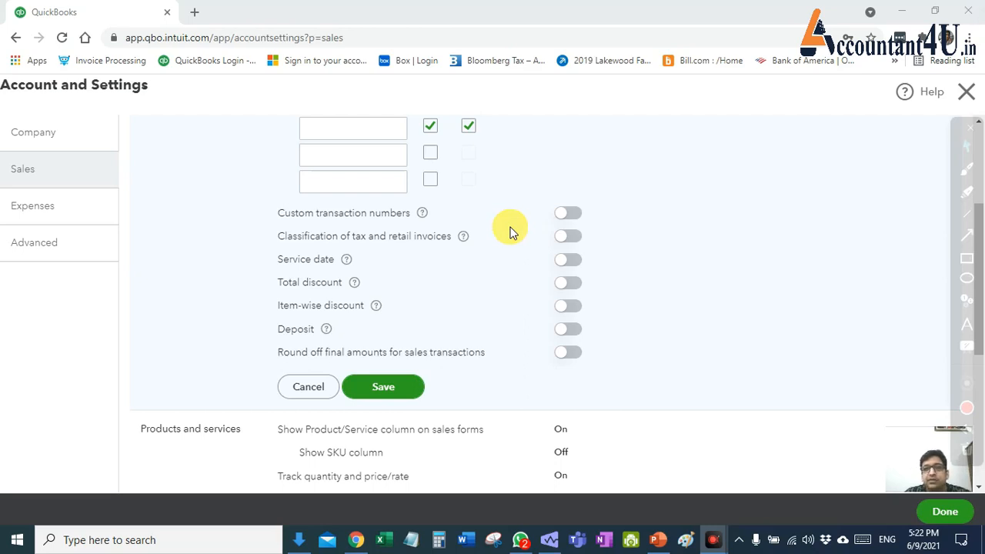
- Handwrite the sample invoice number SJBK/20-21/001 in red over the page with the annotation pen, and clear the drawing
{"action": "left_click", "coordinate": [968, 169]}
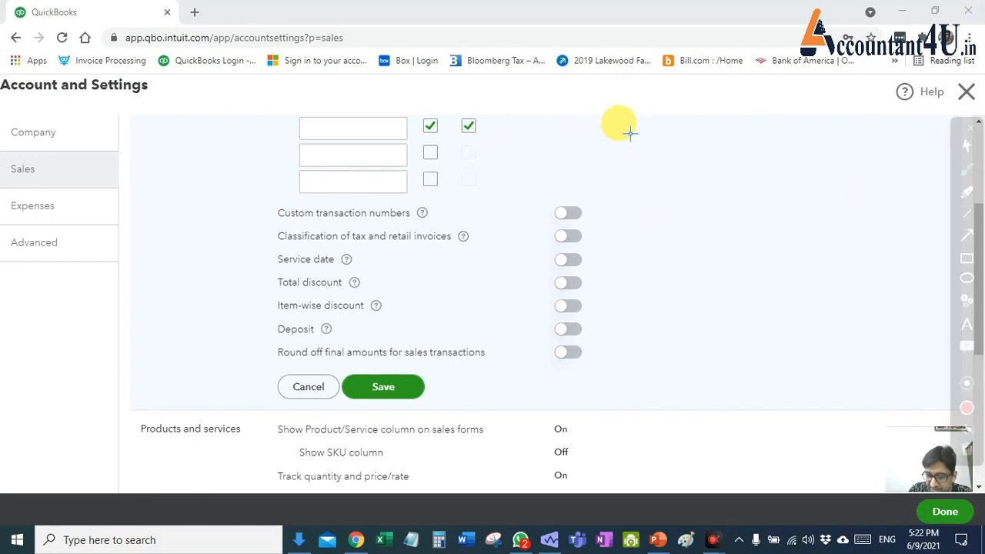
{"action": "left_click_drag", "start_coordinate": [632, 121], "coordinate": [609, 164]}
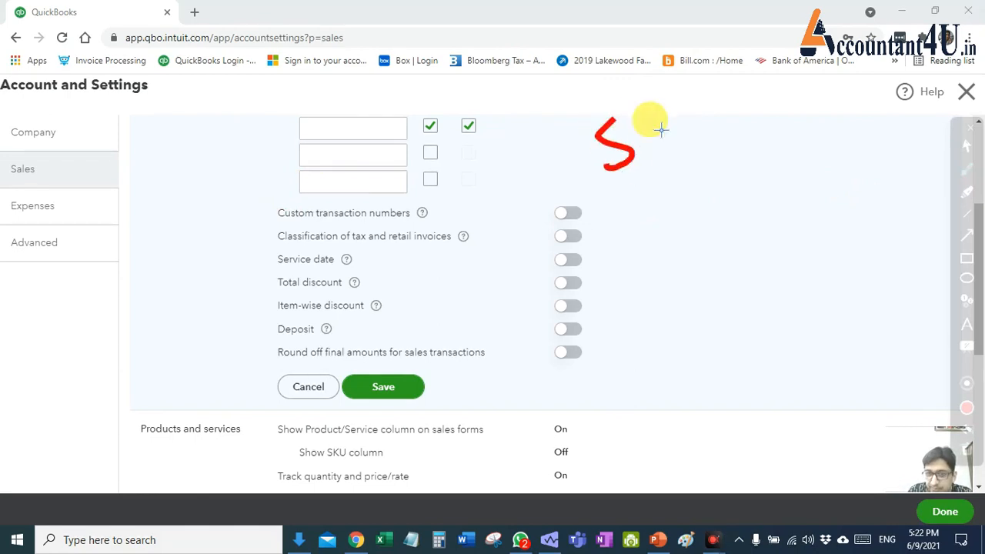
{"action": "mouse_move", "coordinate": [644, 98]}
{"action": "left_mouse_down"}
{"action": "mouse_move", "coordinate": [670, 84]}
{"action": "mouse_move", "coordinate": [659, 132]}
{"action": "left_mouse_up"}
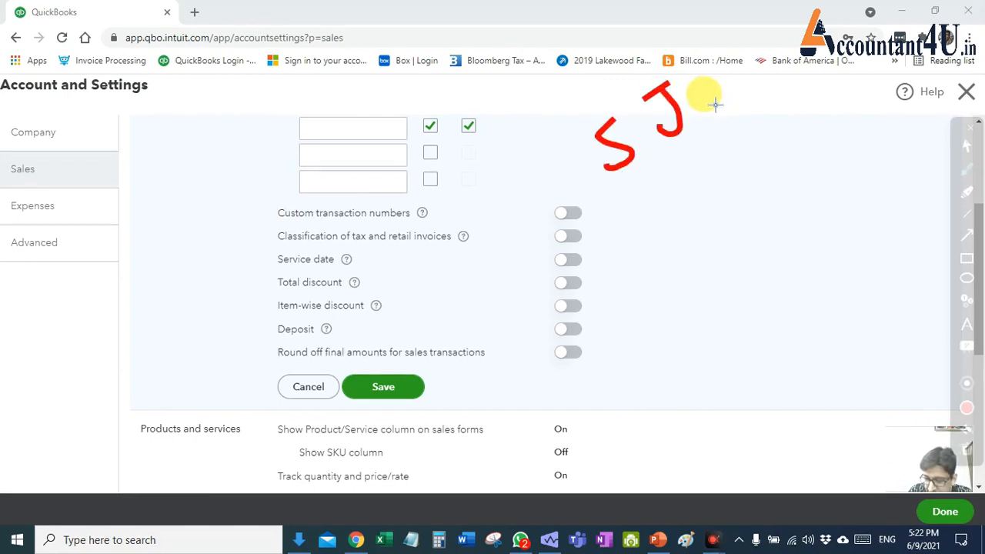
{"action": "mouse_move", "coordinate": [697, 72]}
{"action": "left_mouse_down"}
{"action": "mouse_move", "coordinate": [730, 69]}
{"action": "mouse_move", "coordinate": [708, 114]}
{"action": "left_mouse_up"}
{"action": "left_click_drag", "start_coordinate": [745, 62], "coordinate": [758, 93]}
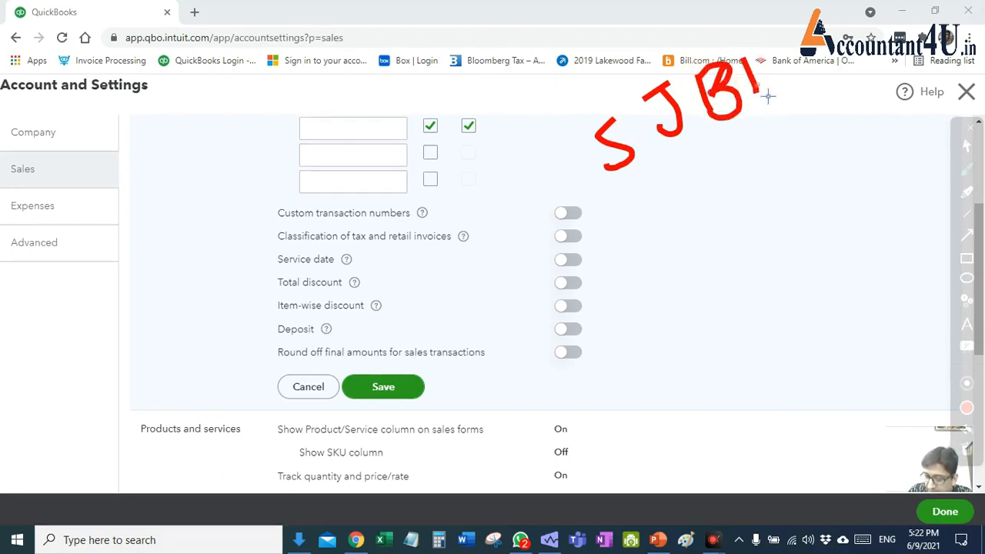
{"action": "left_click_drag", "start_coordinate": [789, 52], "coordinate": [794, 77]}
{"action": "left_click_drag", "start_coordinate": [799, 3], "coordinate": [827, 131]}
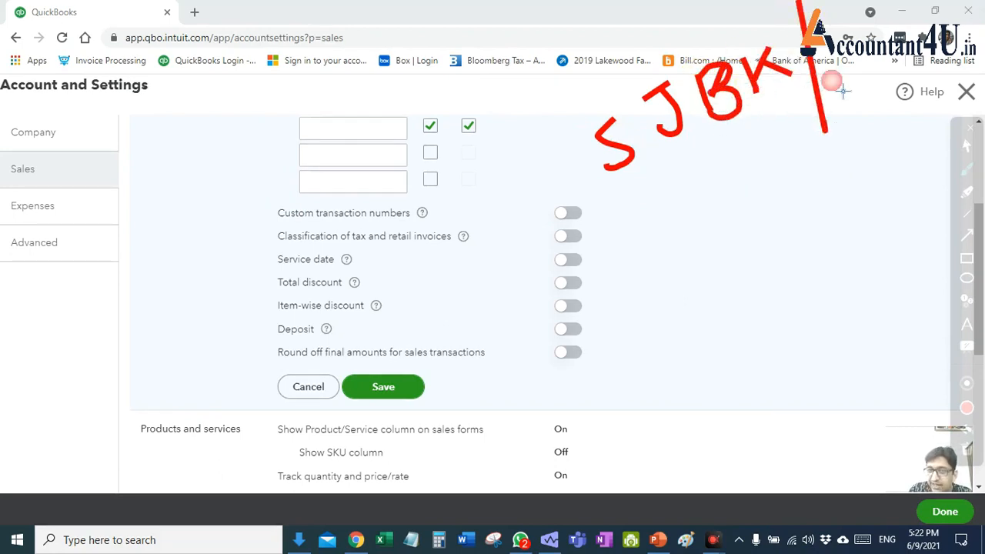
{"action": "mouse_move", "coordinate": [831, 35]}
{"action": "left_mouse_down"}
{"action": "mouse_move", "coordinate": [858, 45]}
{"action": "mouse_move", "coordinate": [902, 15]}
{"action": "mouse_move", "coordinate": [939, 15]}
{"action": "mouse_move", "coordinate": [958, 30]}
{"action": "left_mouse_up"}
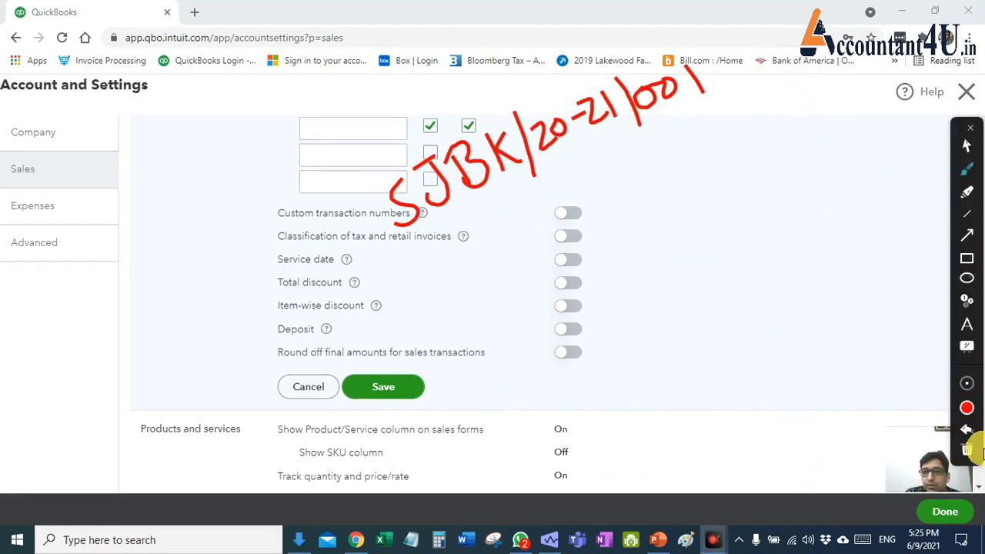
{"action": "left_click", "coordinate": [966, 450]}
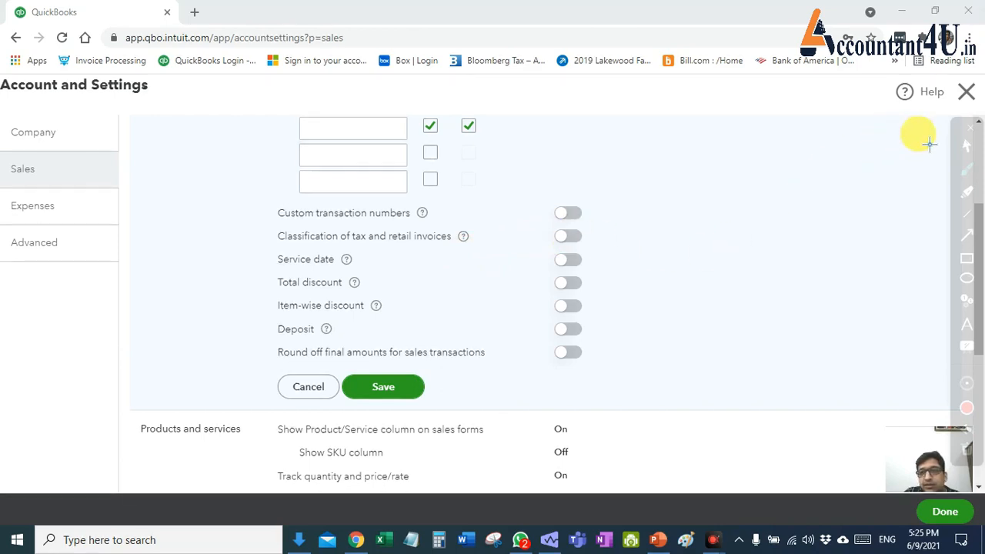
{"action": "left_click", "coordinate": [964, 149]}
- Try Classification of tax and retail invoices on and off, leaving it turned on
{"action": "left_click", "coordinate": [567, 236]}
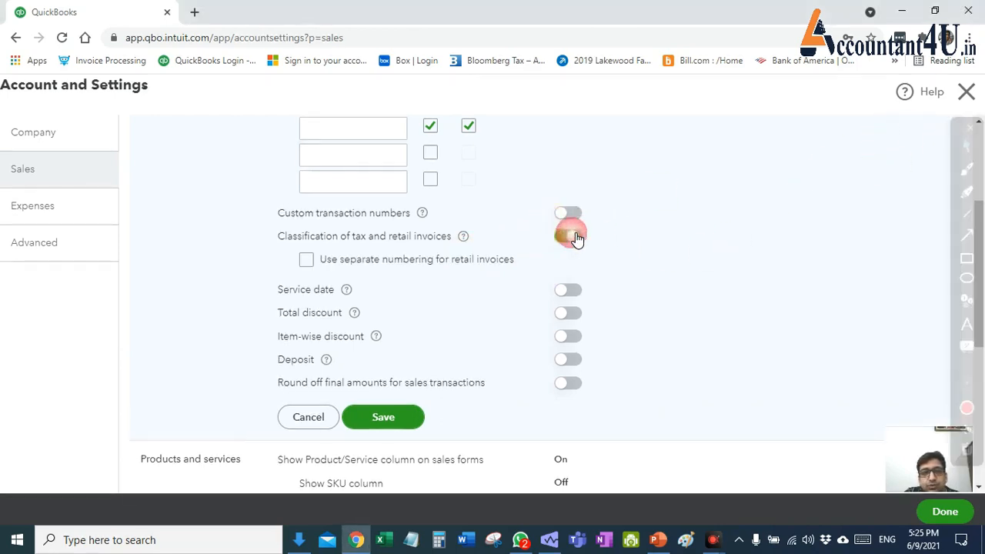
{"action": "left_click", "coordinate": [567, 237]}
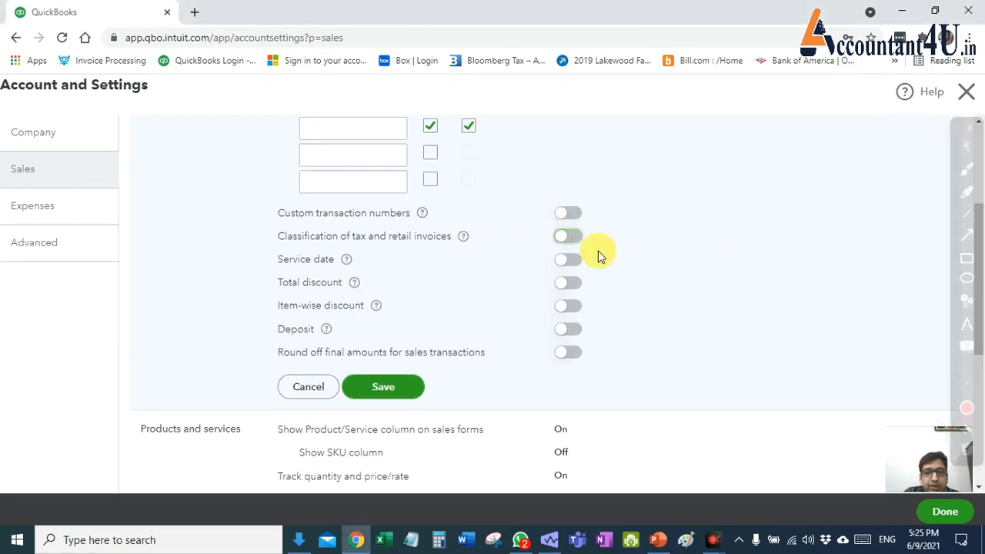
{"action": "left_click", "coordinate": [567, 236]}
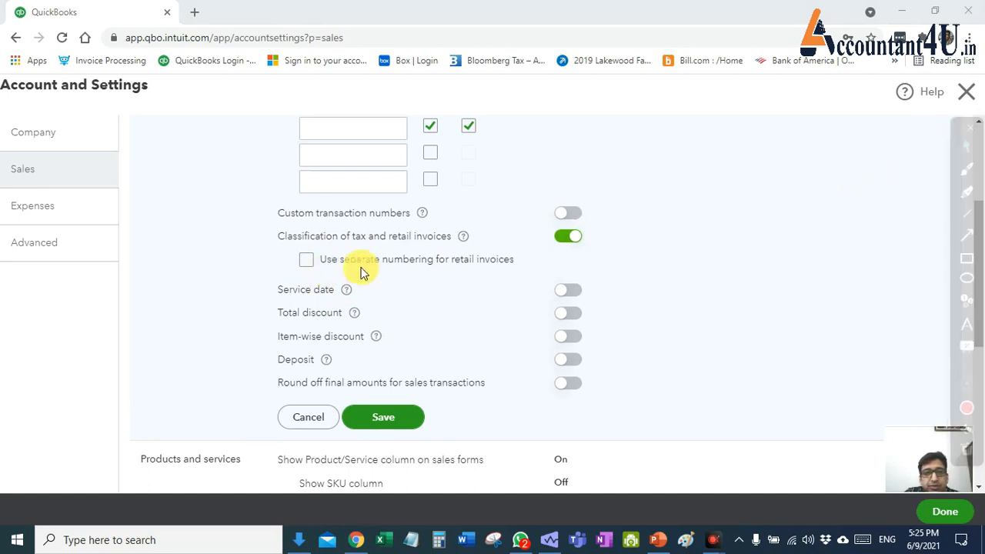
- Circle the option for separate retail invoice numbering in red with the annotation pen, and clear the mark
{"action": "left_click", "coordinate": [967, 168]}
{"action": "mouse_move", "coordinate": [325, 246]}
{"action": "left_mouse_down"}
{"action": "mouse_move", "coordinate": [386, 246]}
{"action": "mouse_move", "coordinate": [481, 314]}
{"action": "mouse_move", "coordinate": [333, 243]}
{"action": "left_mouse_up"}
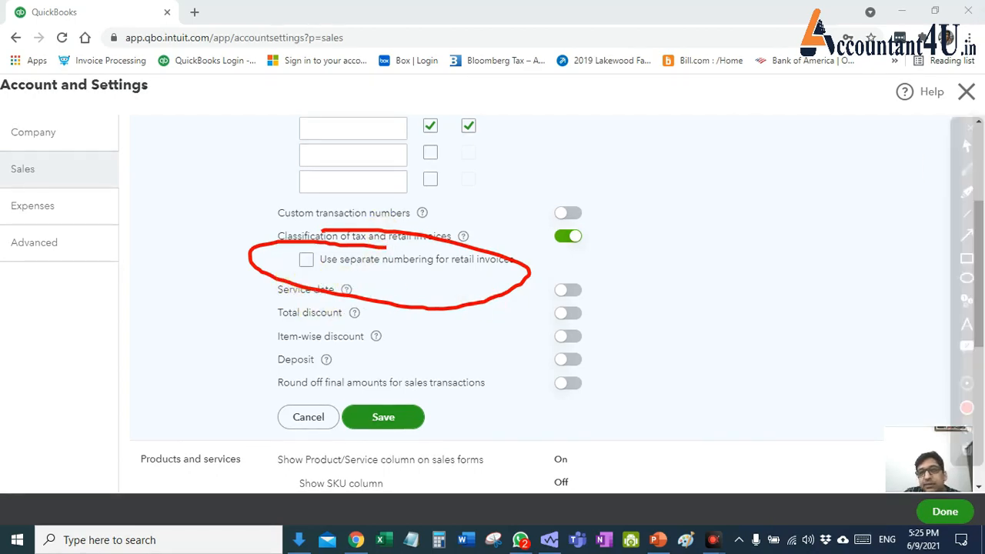
{"action": "left_click", "coordinate": [966, 146]}
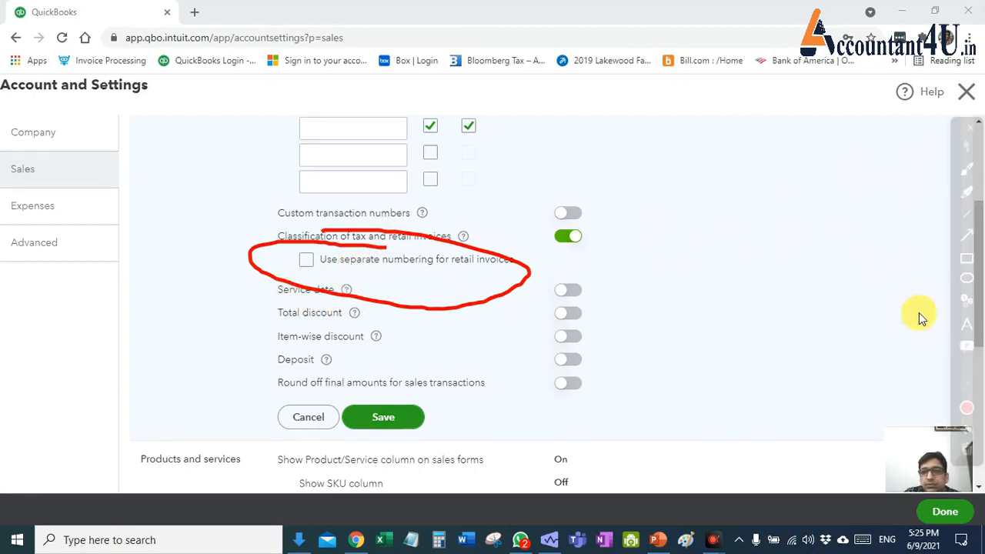
{"action": "left_click", "coordinate": [967, 448]}
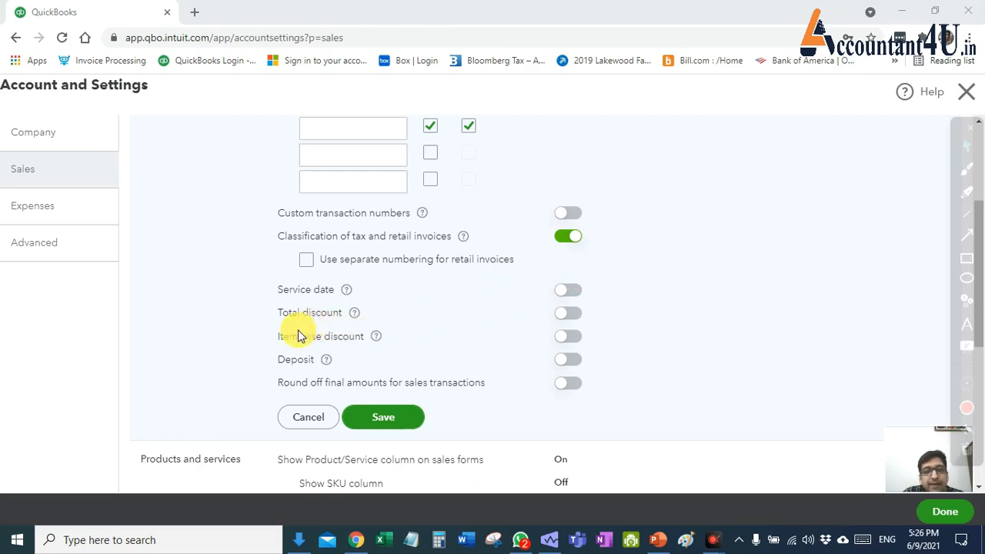
- Try Total discount and Item-wise discount, set both back to off, and turn off Classification of tax and retail invoices
{"action": "left_click", "coordinate": [577, 315]}
{"action": "left_click", "coordinate": [567, 315]}
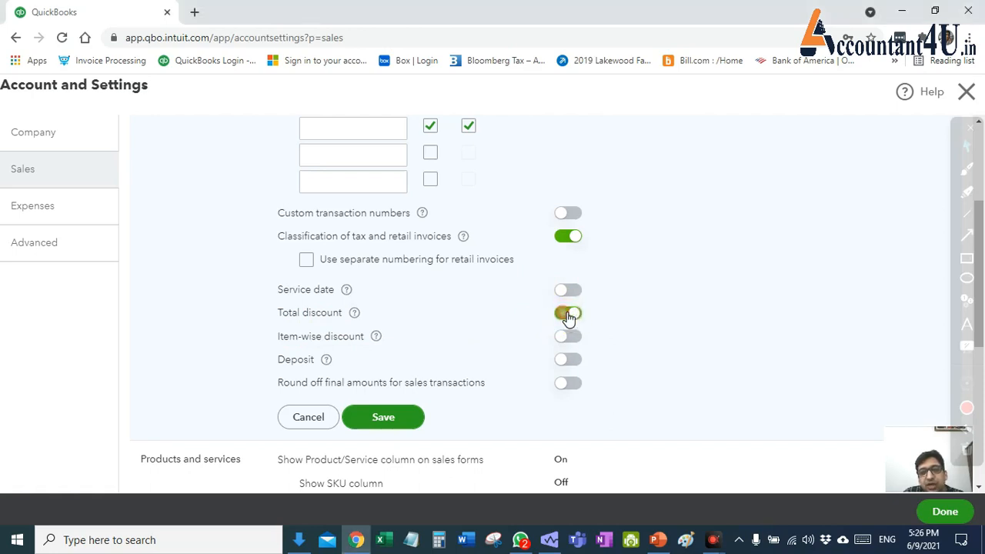
{"action": "left_click", "coordinate": [567, 238]}
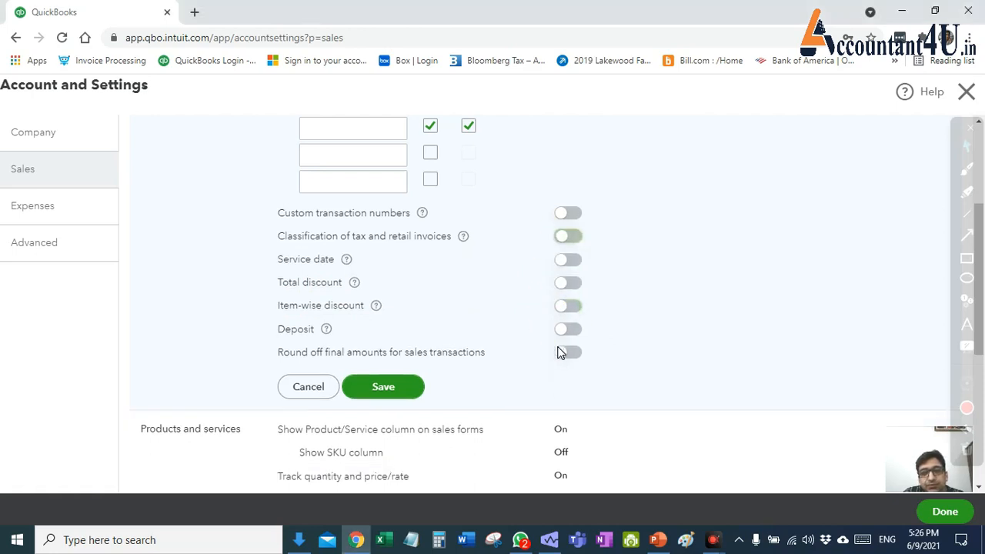
{"action": "left_click", "coordinate": [577, 309]}
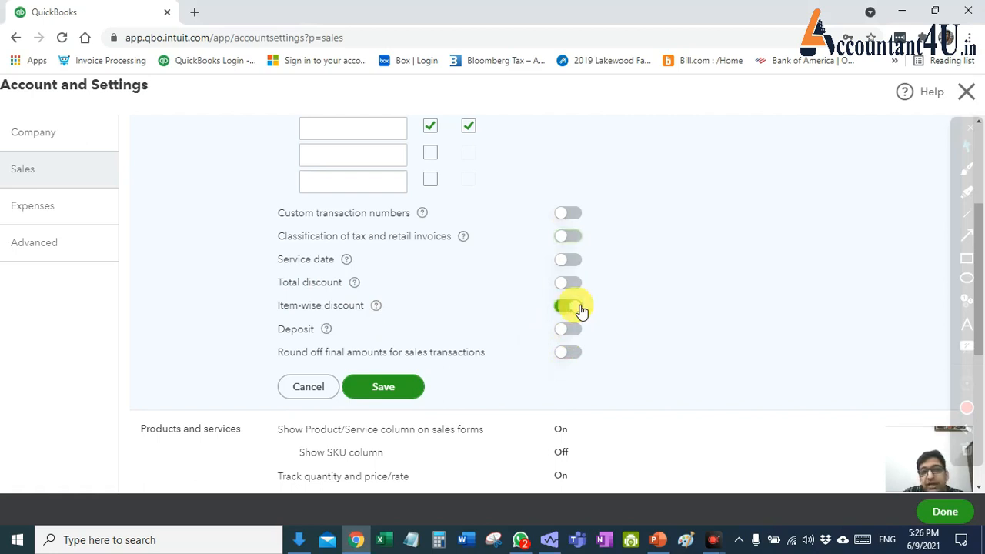
{"action": "left_click", "coordinate": [568, 311]}
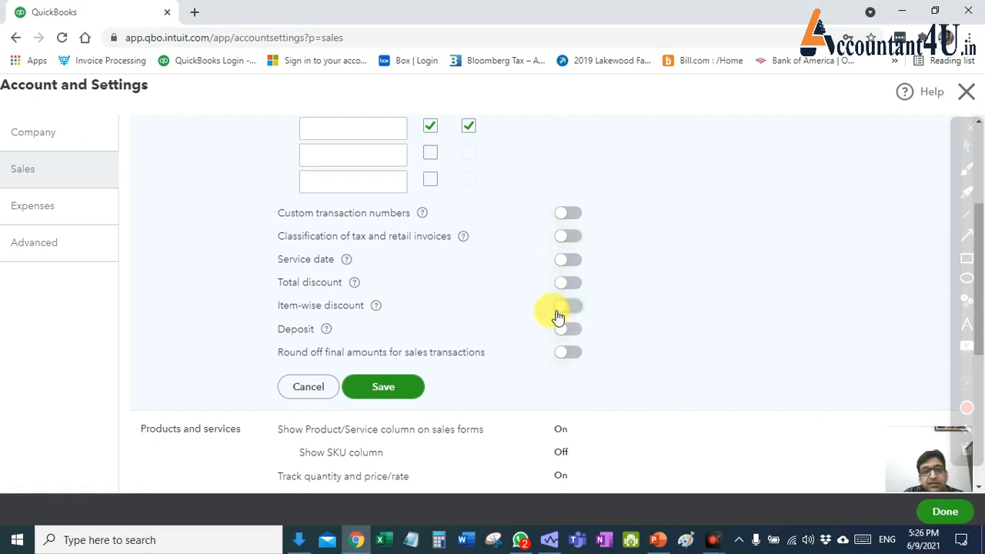
- Try the Deposit option for sales forms, leaving it turned off
{"action": "left_click", "coordinate": [577, 337]}
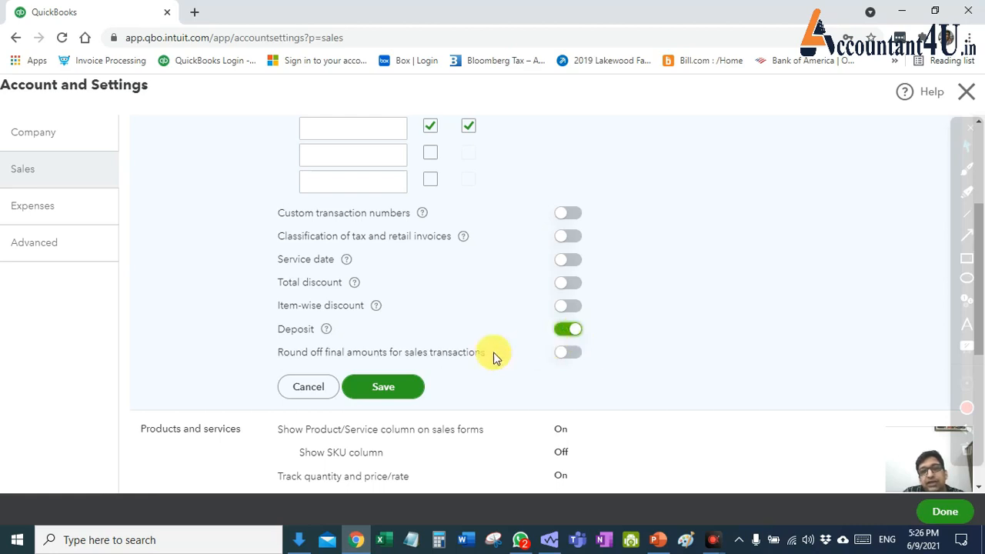
{"action": "left_click", "coordinate": [567, 333]}
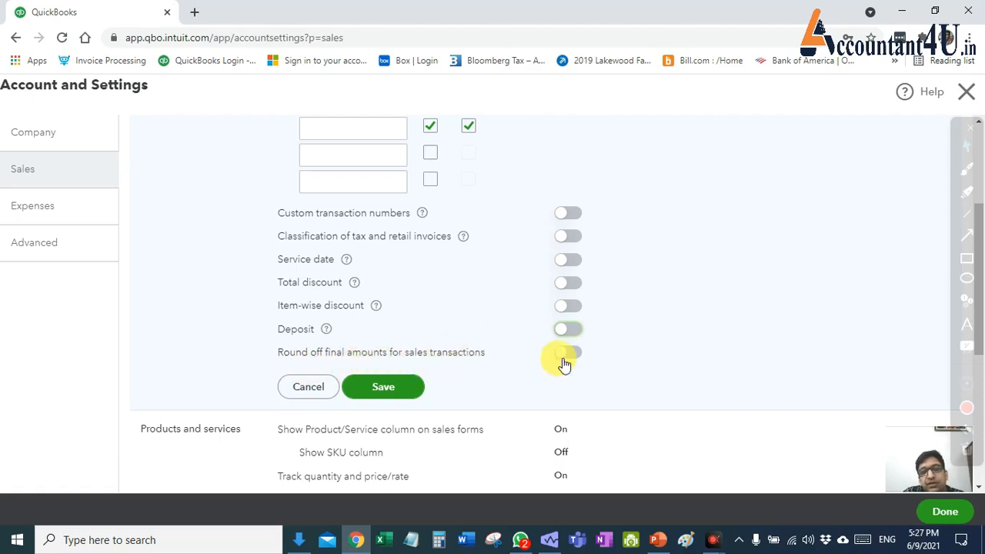
{"action": "left_click", "coordinate": [577, 332]}
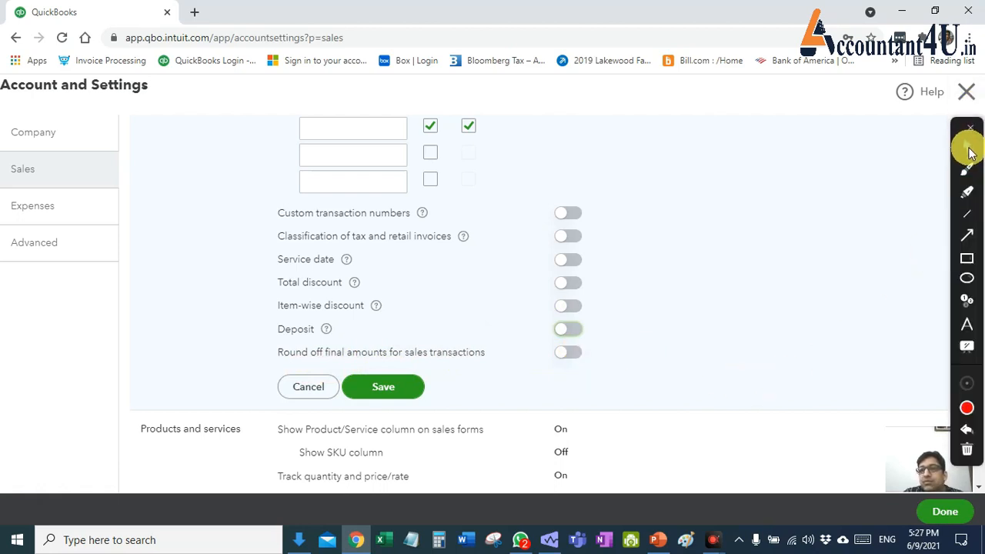
- Handwrite the sample amount 10200.87 in red over the page with the annotation pen, circle its decimals, and clear the drawing
{"action": "left_click", "coordinate": [968, 174]}
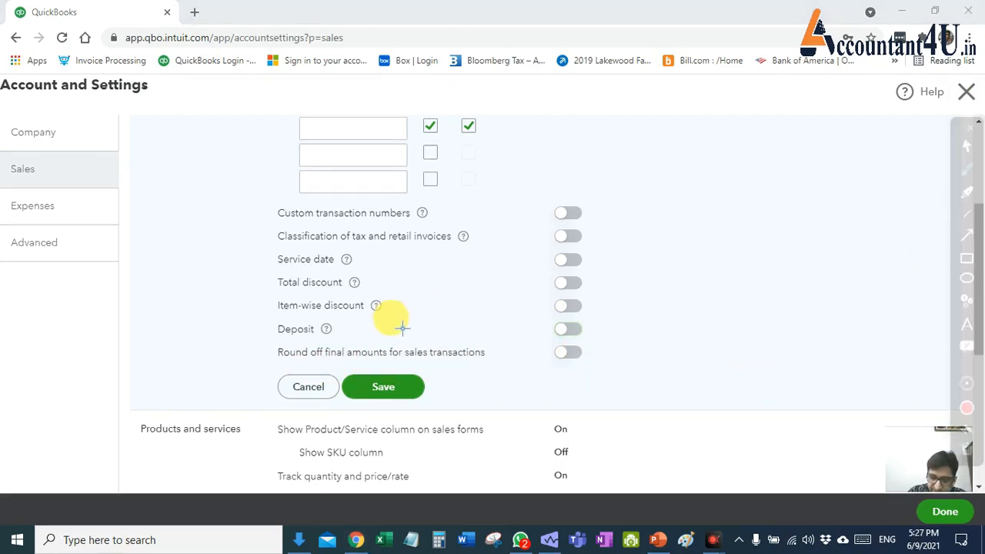
{"action": "mouse_move", "coordinate": [380, 314]}
{"action": "left_mouse_down"}
{"action": "mouse_move", "coordinate": [399, 350]}
{"action": "mouse_move", "coordinate": [420, 326]}
{"action": "mouse_move", "coordinate": [449, 319]}
{"action": "left_mouse_up"}
{"action": "mouse_move", "coordinate": [466, 283]}
{"action": "left_mouse_down"}
{"action": "mouse_move", "coordinate": [504, 260]}
{"action": "mouse_move", "coordinate": [514, 266]}
{"action": "left_mouse_up"}
{"action": "left_click", "coordinate": [518, 263]}
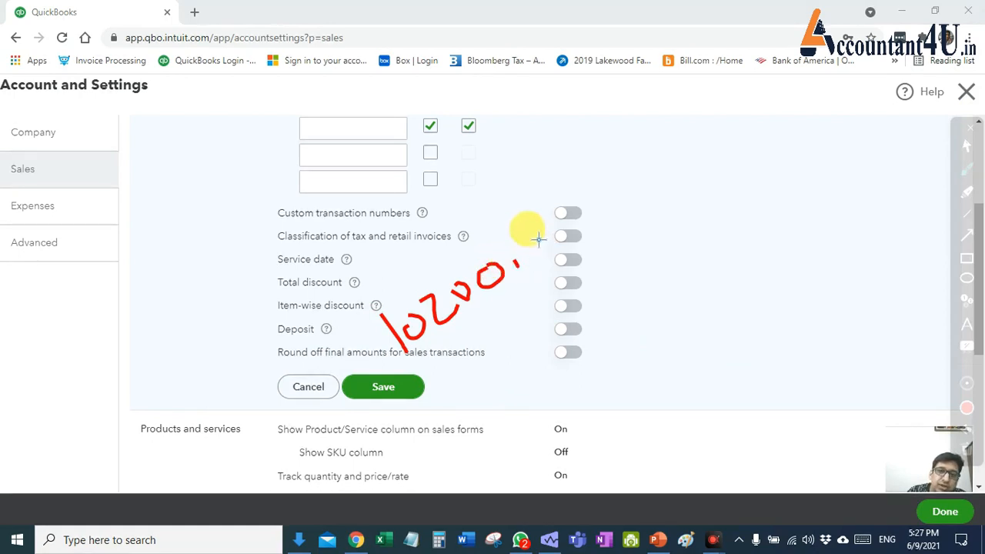
{"action": "left_click_drag", "start_coordinate": [526, 226], "coordinate": [544, 254]}
{"action": "mouse_move", "coordinate": [541, 210]}
{"action": "left_mouse_down"}
{"action": "mouse_move", "coordinate": [565, 198]}
{"action": "mouse_move", "coordinate": [574, 260]}
{"action": "mouse_move", "coordinate": [607, 247]}
{"action": "left_mouse_up"}
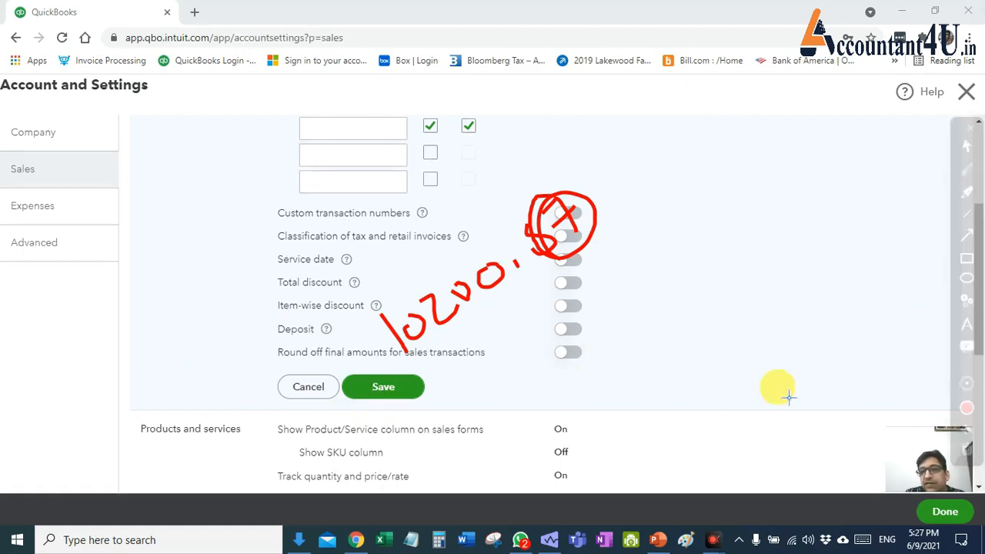
{"action": "left_click", "coordinate": [967, 450]}
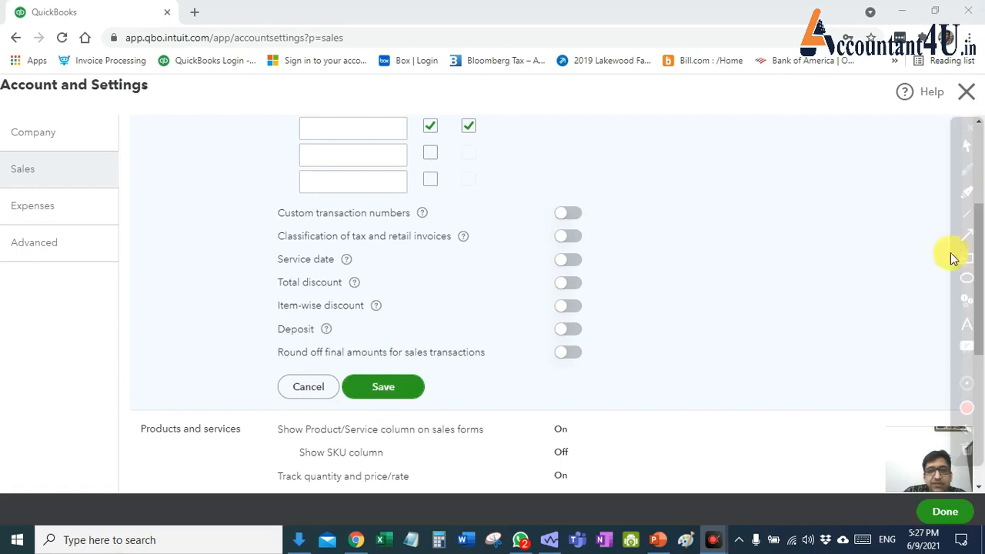
{"action": "left_click", "coordinate": [967, 146]}
- Save the sales form content settings and turn on Show Product/Service column on sales forms under Products and services
{"action": "left_click", "coordinate": [381, 387]}
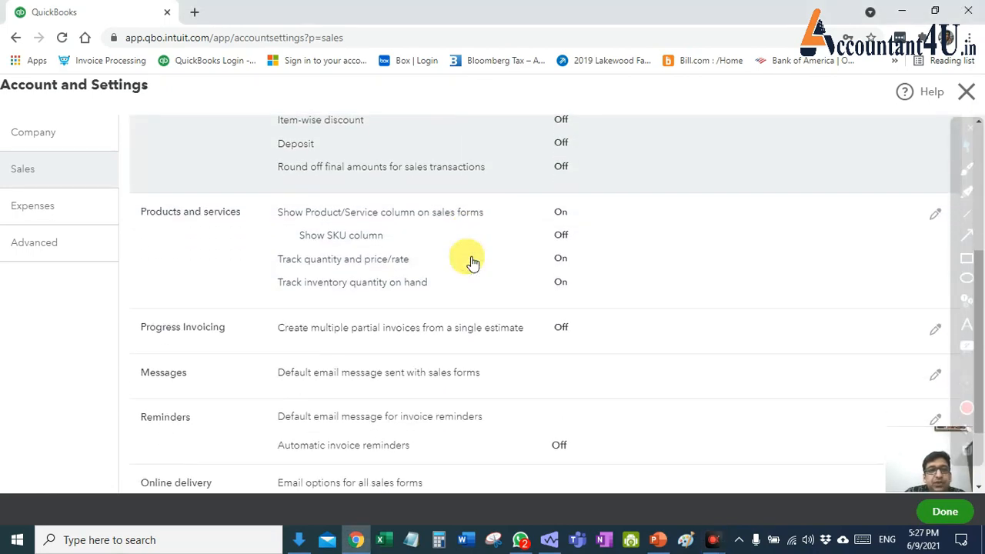
{"action": "scroll", "coordinate": [469, 262], "scroll_direction": "up", "scroll_amount": 3}
{"action": "scroll", "coordinate": [464, 264], "scroll_direction": "down", "scroll_amount": 2}
{"action": "scroll", "coordinate": [464, 266], "scroll_direction": "down", "scroll_amount": 1}
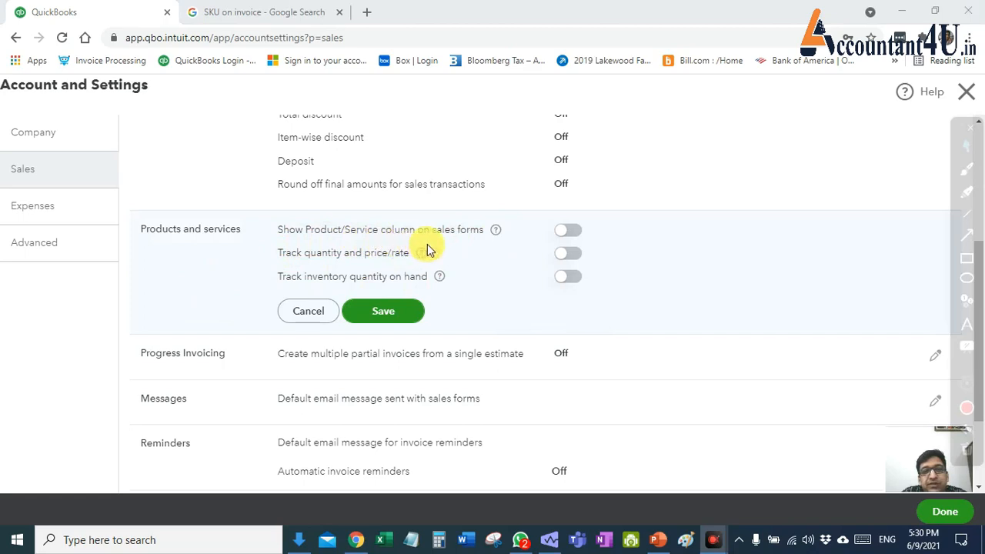
{"action": "left_click", "coordinate": [559, 230]}
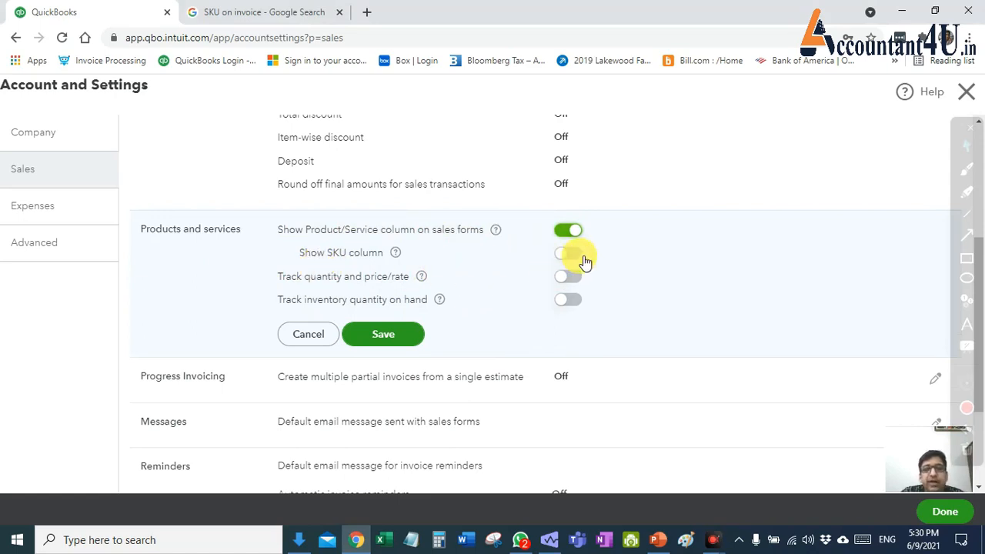
- Switch to the Google results for SKU on invoice and circle the sample invoice's Sku column in red with the annotation pen
{"action": "left_click", "coordinate": [264, 16]}
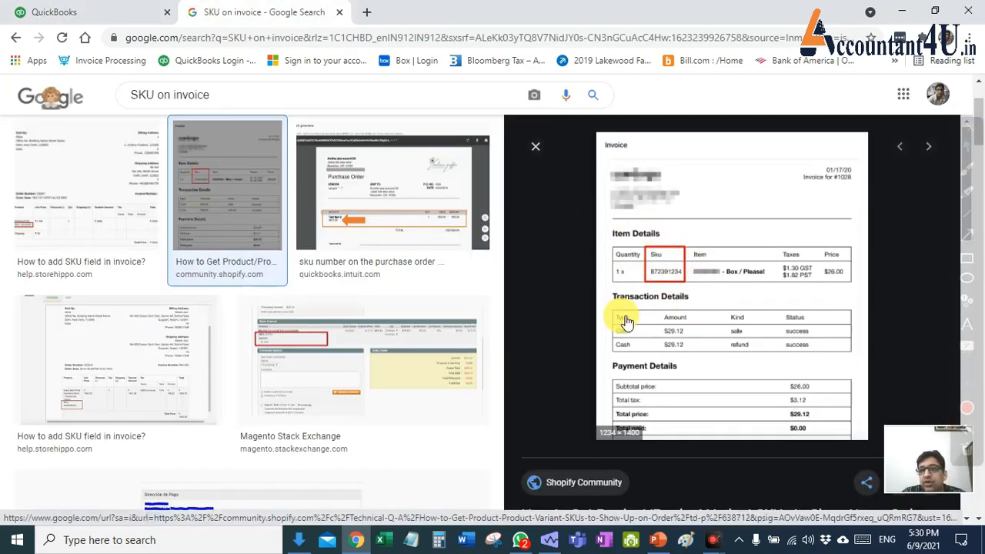
{"action": "left_click", "coordinate": [968, 170]}
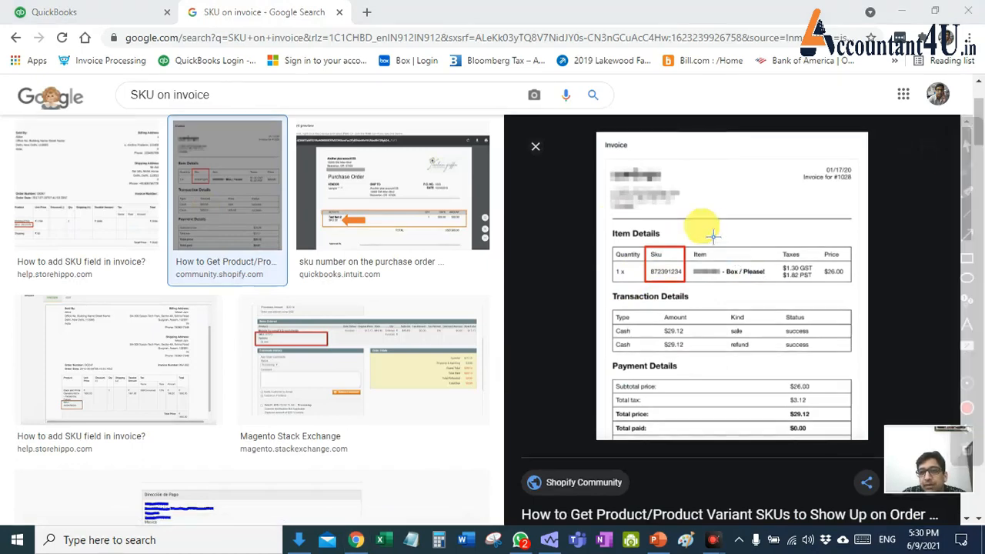
{"action": "mouse_move", "coordinate": [684, 223]}
{"action": "left_mouse_down"}
{"action": "mouse_move", "coordinate": [615, 283]}
{"action": "mouse_move", "coordinate": [720, 268]}
{"action": "mouse_move", "coordinate": [655, 230]}
{"action": "left_mouse_up"}
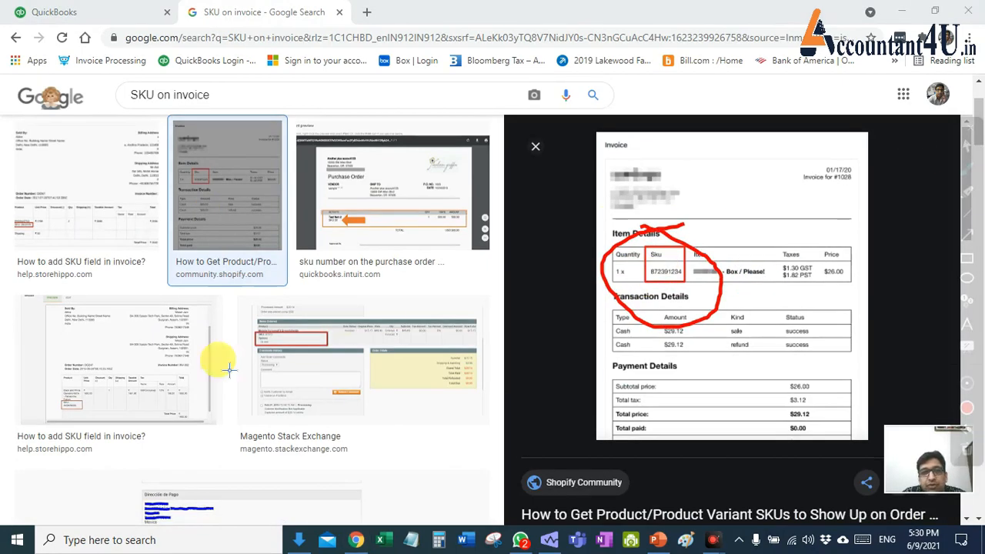
{"action": "left_click", "coordinate": [966, 146]}
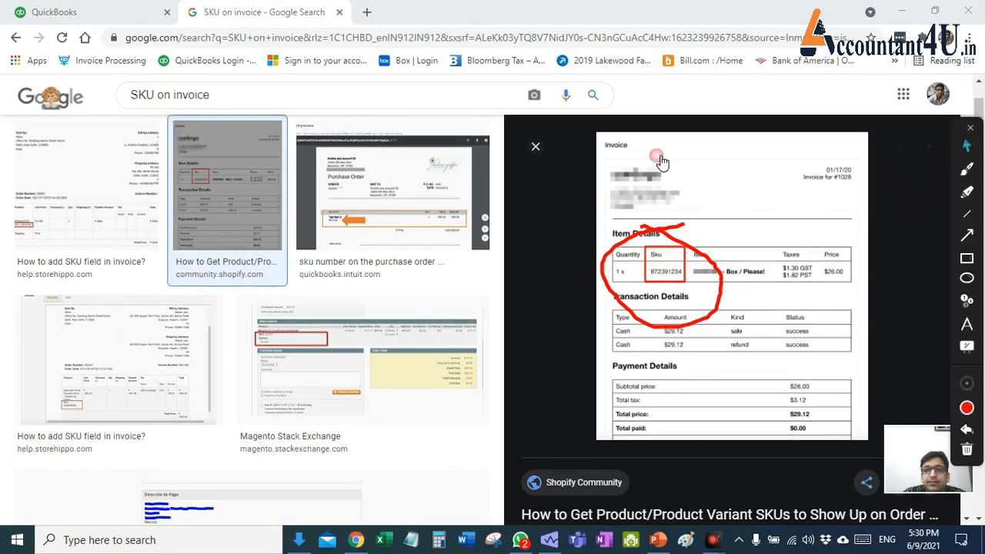
- Search Google Images for SKU
{"action": "left_click", "coordinate": [283, 101]}
{"action": "key", "text": "BackSpace"}
{"action": "key", "text": "BackSpace"}
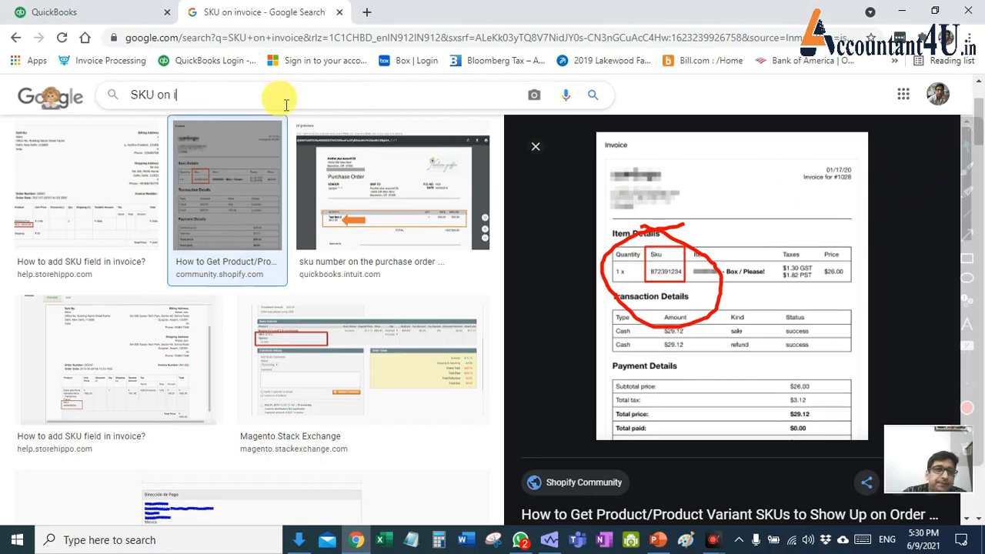
{"action": "key", "text": "BackSpace"}
{"action": "key", "text": "BackSpace"}
{"action": "key", "text": "BackSpace"}
{"action": "key", "text": "BackSpace"}
{"action": "key", "text": "BackSpace"}
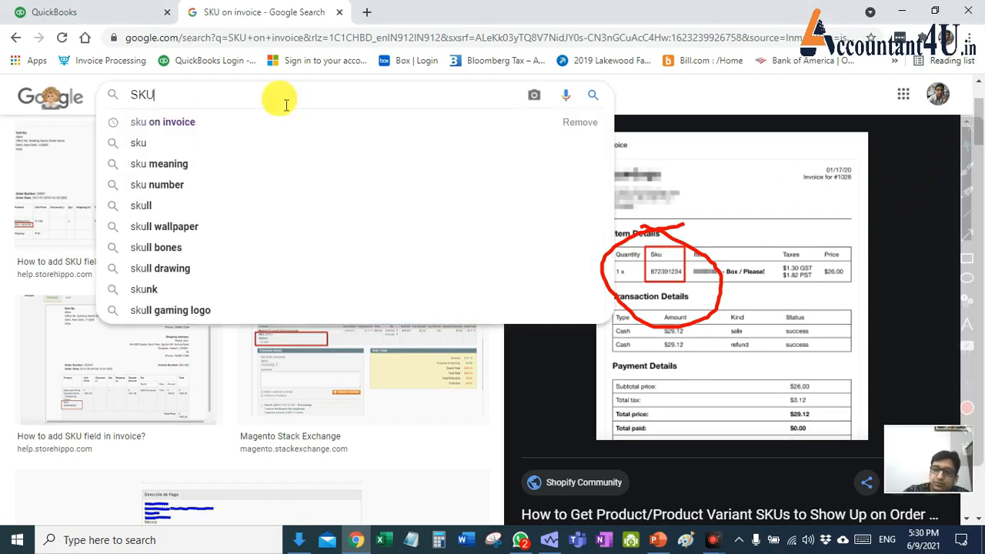
{"action": "key", "text": "Return"}
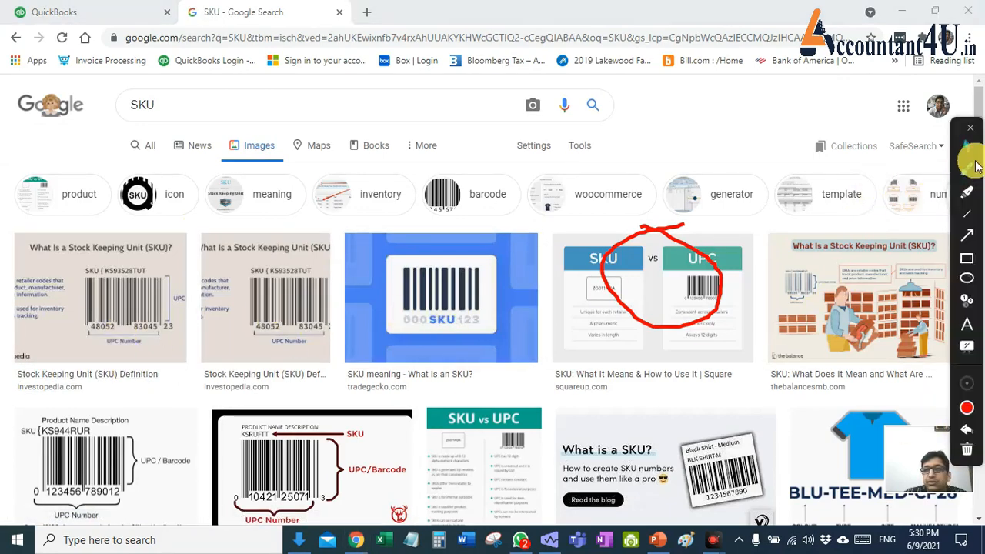
- Circle the barcode in the tradegecko.com SKU image in red with the annotation pen
{"action": "left_click", "coordinate": [966, 169]}
{"action": "mouse_move", "coordinate": [504, 240]}
{"action": "left_mouse_down"}
{"action": "mouse_move", "coordinate": [368, 334]}
{"action": "mouse_move", "coordinate": [492, 266]}
{"action": "left_mouse_up"}
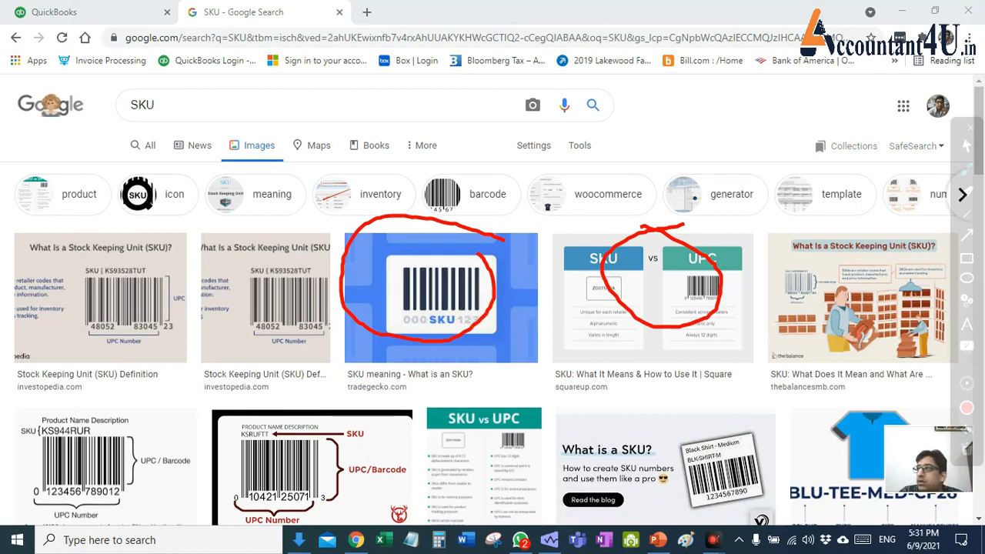
{"action": "left_click", "coordinate": [759, 215]}
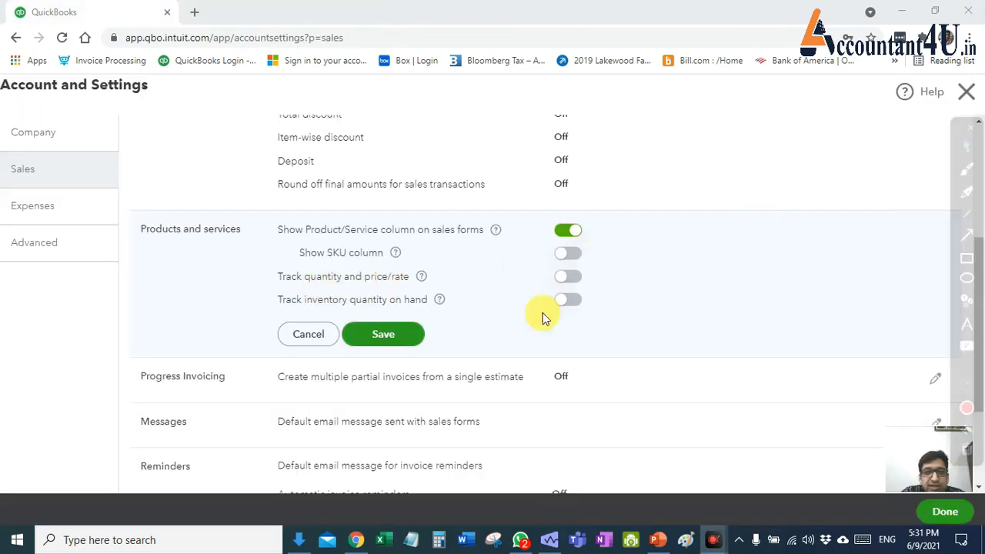
- Underline Track quantity and price/rate, Track inventory quantity on hand and their switches in red with the annotation pen
{"action": "left_click", "coordinate": [967, 170]}
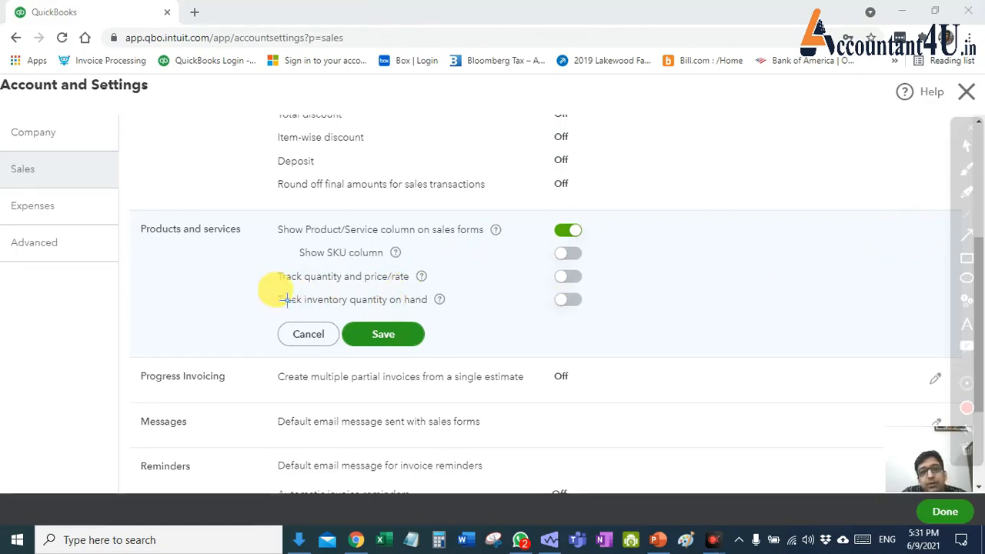
{"action": "left_click_drag", "start_coordinate": [275, 289], "coordinate": [425, 287]}
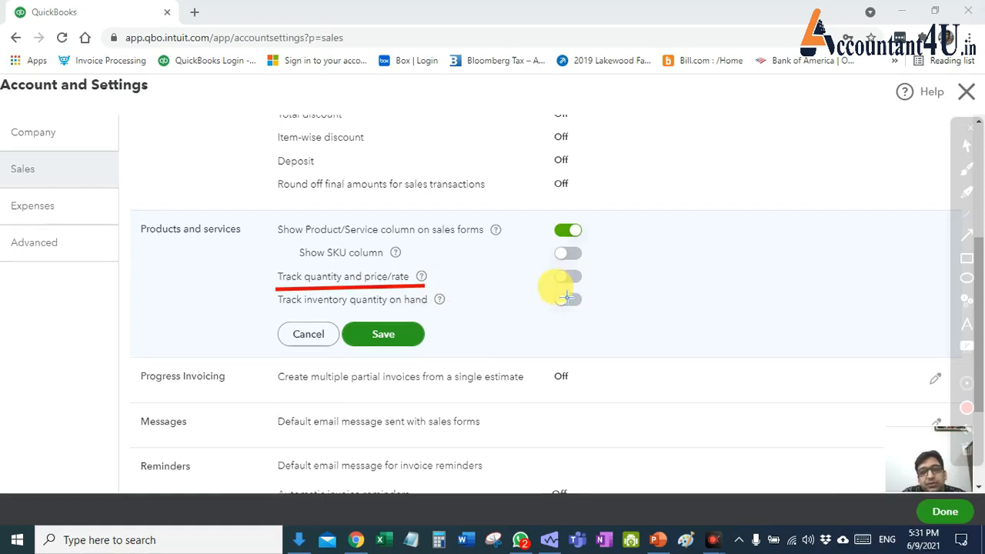
{"action": "left_click_drag", "start_coordinate": [551, 290], "coordinate": [585, 283]}
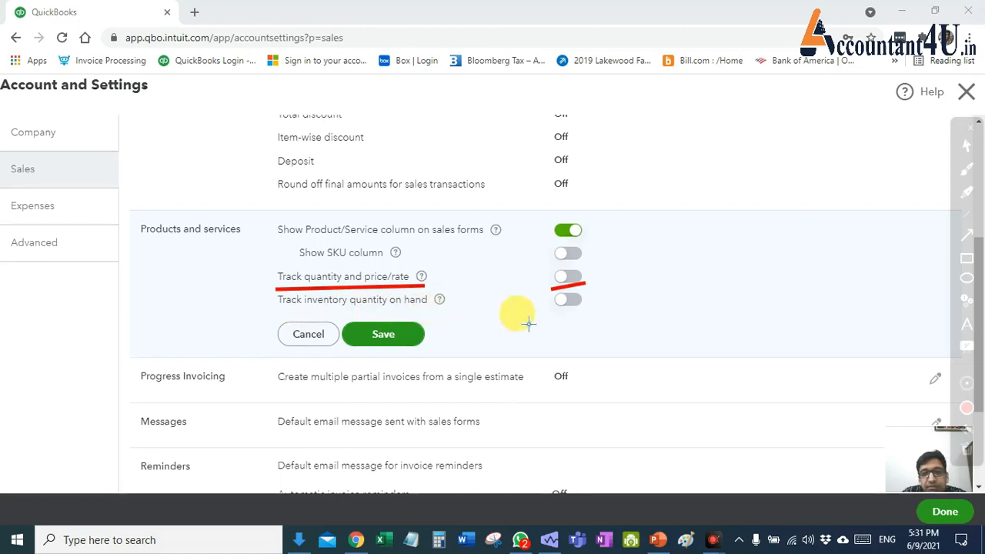
{"action": "left_click_drag", "start_coordinate": [274, 310], "coordinate": [439, 310]}
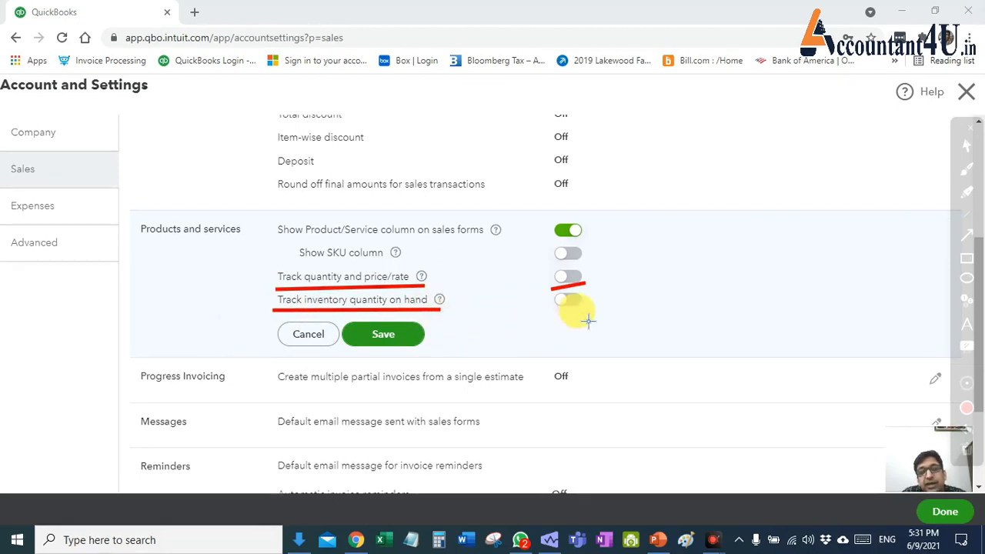
{"action": "left_click_drag", "start_coordinate": [546, 313], "coordinate": [582, 311]}
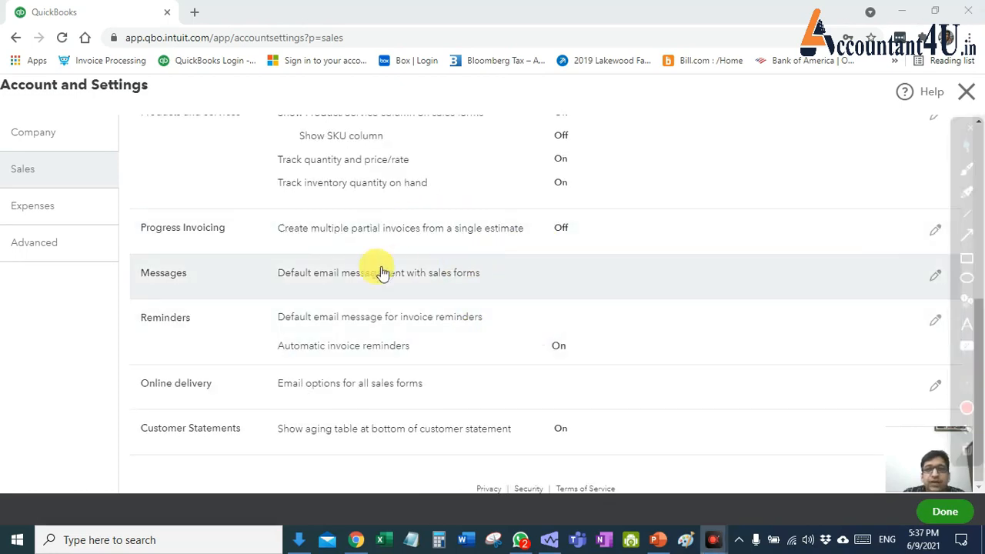
- Underline the Progress Invoicing heading in red with the annotation pen
{"action": "left_click", "coordinate": [966, 172]}
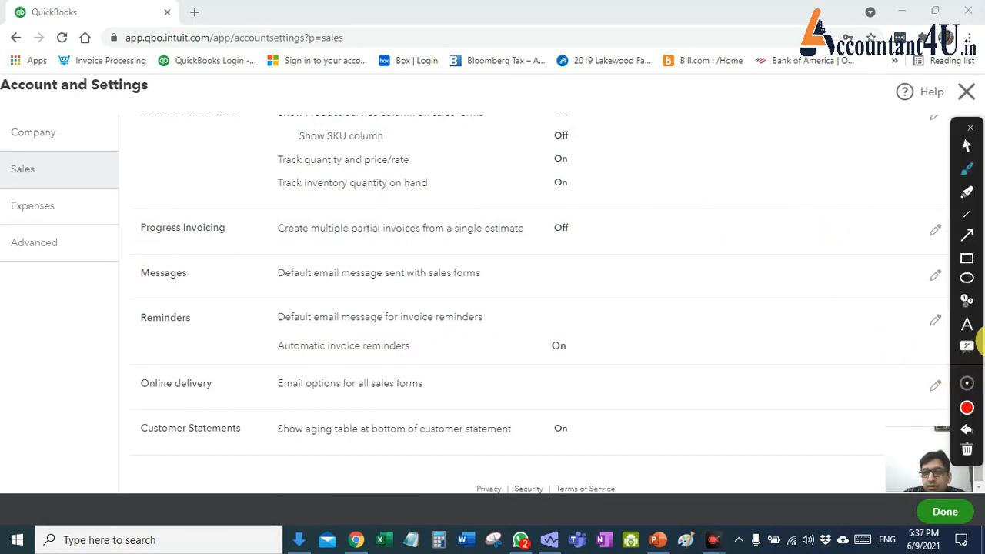
{"action": "left_click_drag", "start_coordinate": [136, 245], "coordinate": [250, 244]}
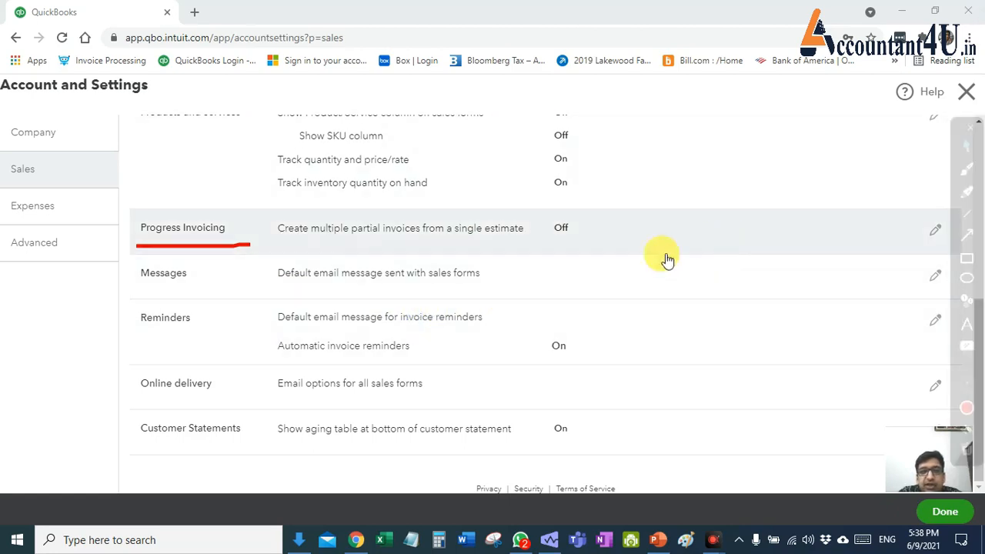
- Open the Messages settings and review the invoice's default greeting, email subject, message and copy fields
{"action": "left_click", "coordinate": [409, 275]}
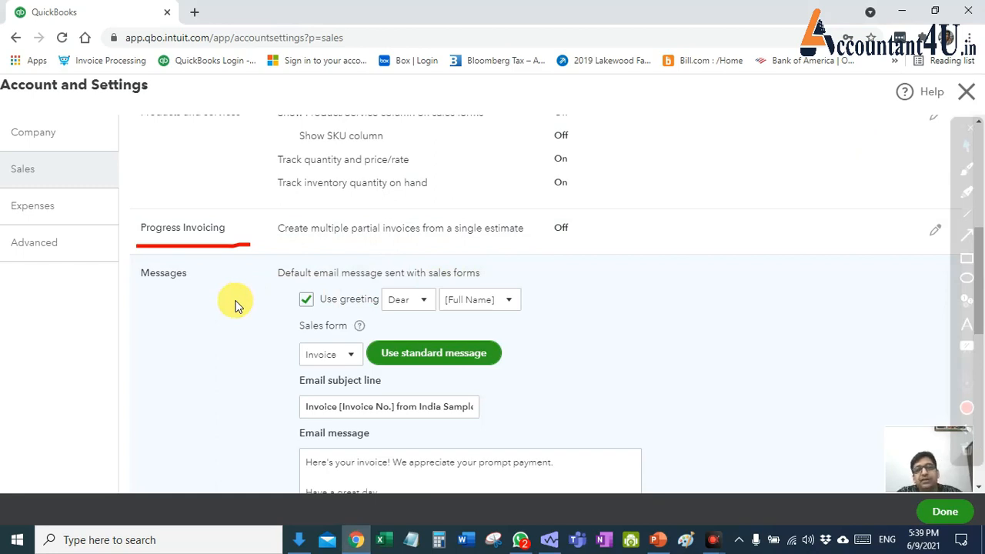
{"action": "scroll", "coordinate": [237, 304], "scroll_direction": "down", "scroll_amount": 2}
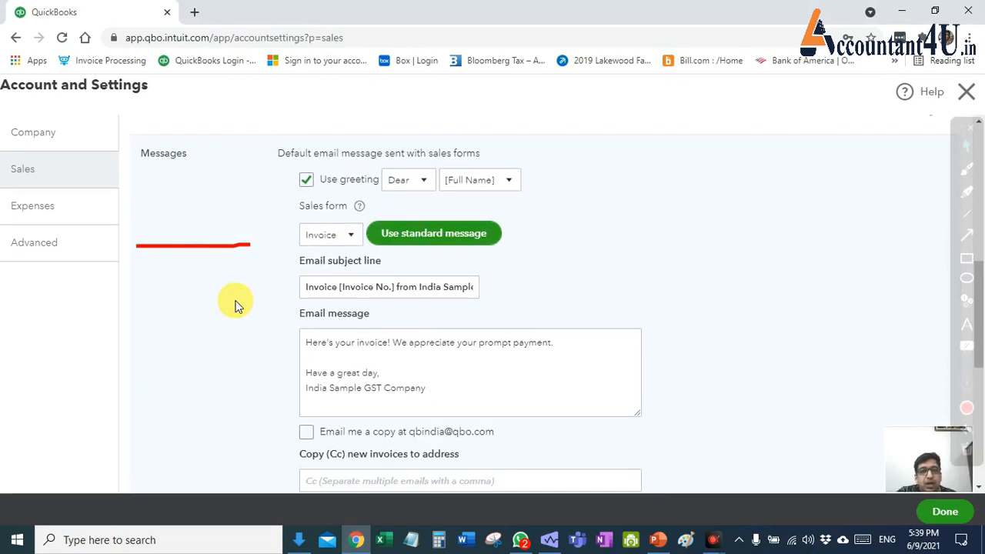
{"action": "scroll", "coordinate": [636, 311], "scroll_direction": "down", "scroll_amount": 2}
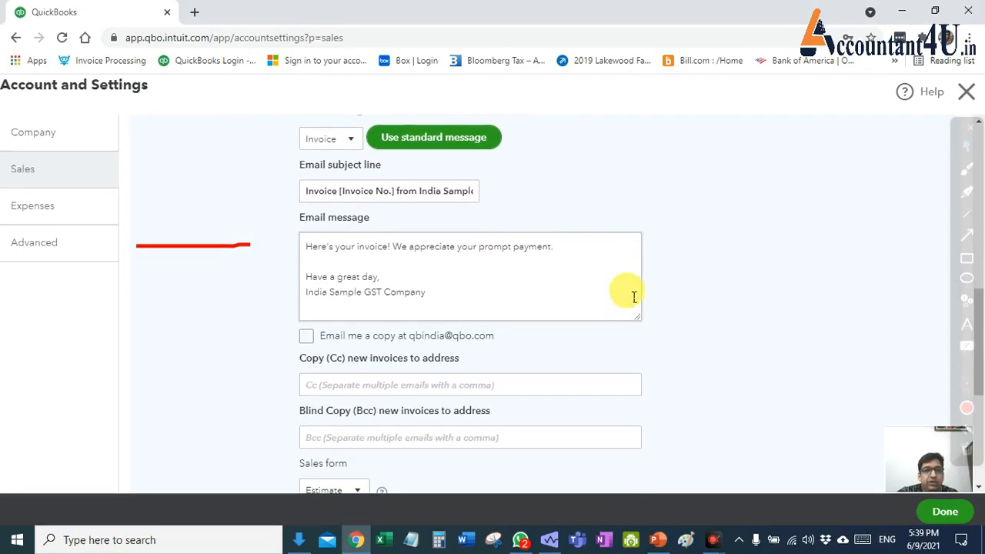
{"action": "scroll", "coordinate": [634, 297], "scroll_direction": "up", "scroll_amount": 2}
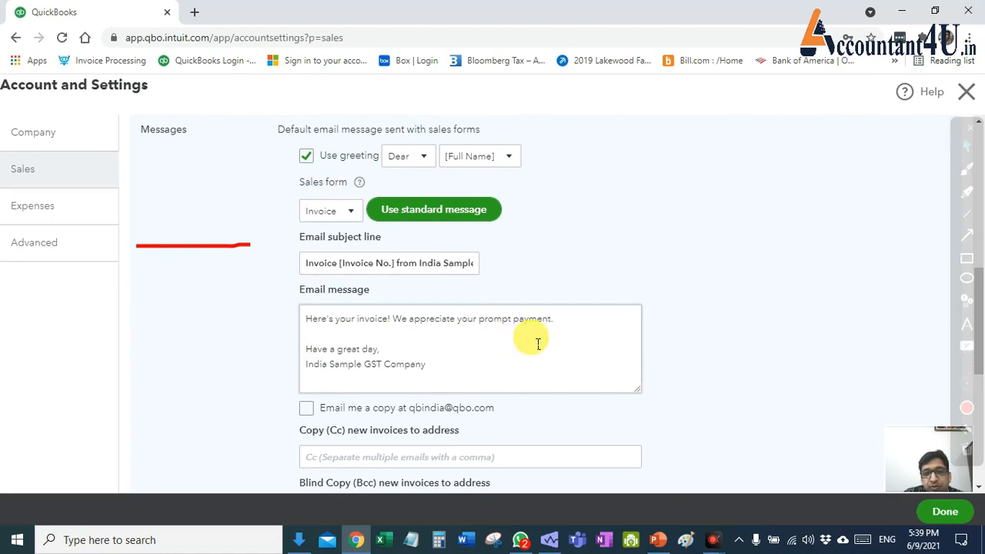
- Review the default email messages for Estimate, Credit Note, Sales Receipt, Customer Statement and Refund Receipt, and return the sales form to Invoice
{"action": "left_click", "coordinate": [324, 210]}
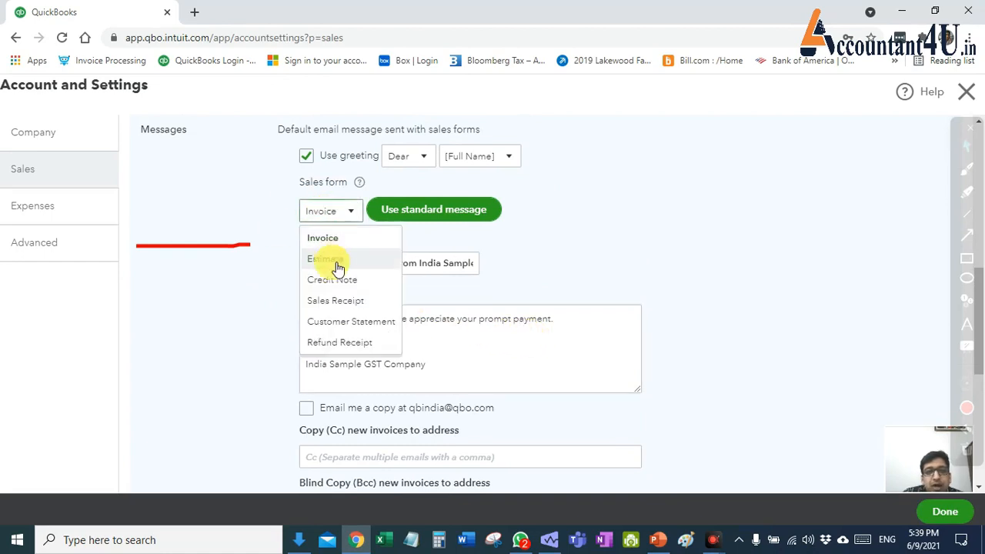
{"action": "left_click", "coordinate": [337, 266]}
{"action": "left_click", "coordinate": [333, 213]}
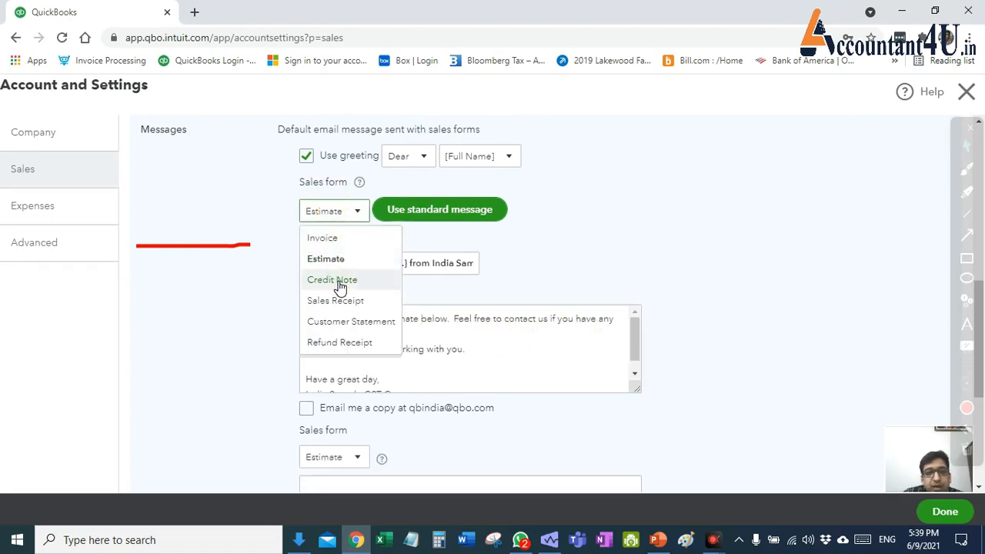
{"action": "left_click", "coordinate": [337, 280]}
{"action": "left_click", "coordinate": [331, 211]}
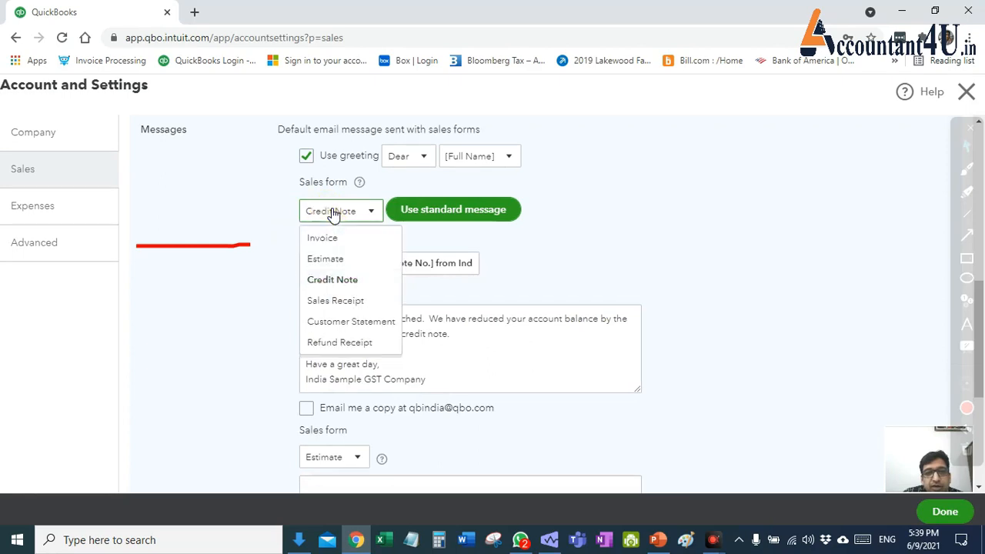
{"action": "left_click", "coordinate": [326, 300]}
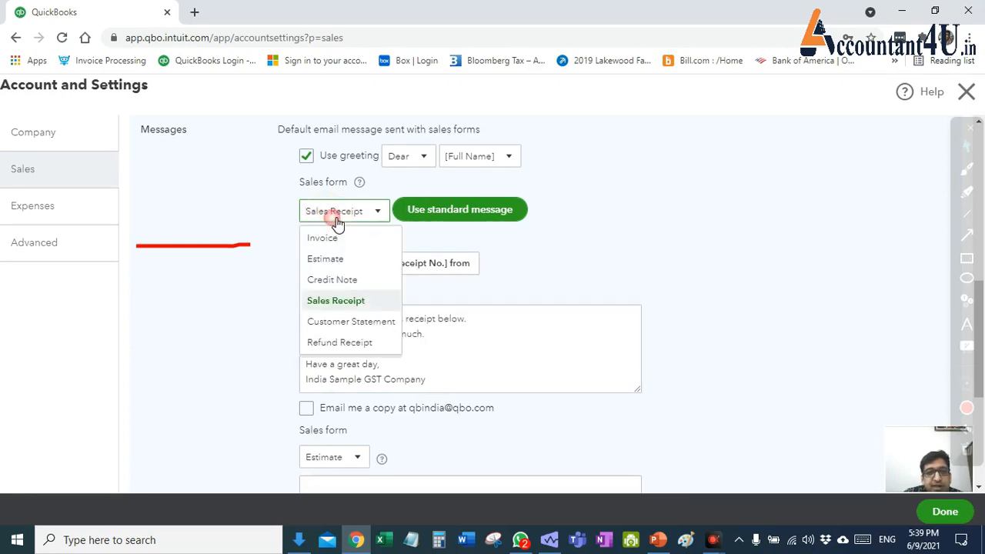
{"action": "left_click", "coordinate": [327, 321]}
{"action": "left_click", "coordinate": [327, 214]}
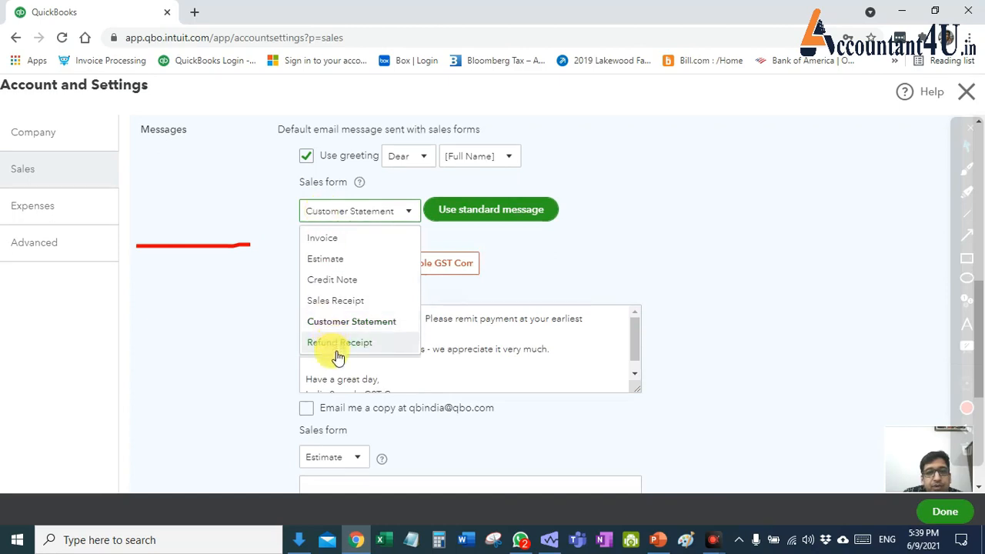
{"action": "left_click", "coordinate": [523, 270]}
{"action": "left_click", "coordinate": [323, 210]}
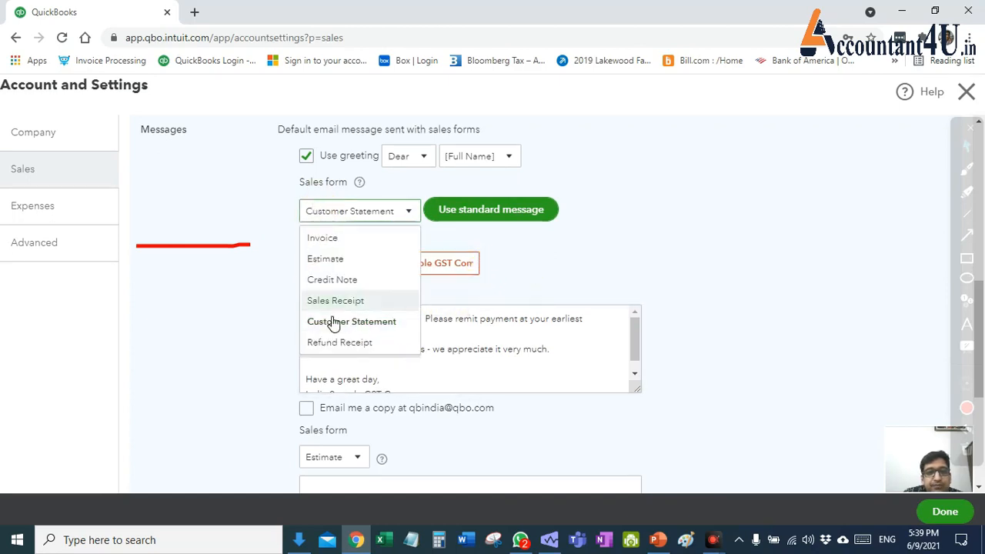
{"action": "left_click", "coordinate": [326, 341]}
{"action": "left_click", "coordinate": [334, 213]}
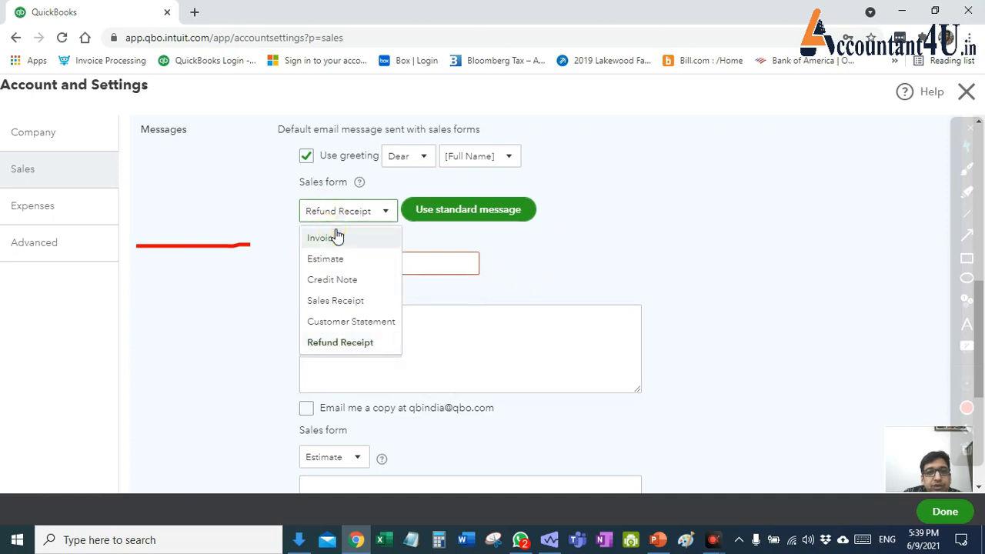
{"action": "left_click", "coordinate": [331, 235]}
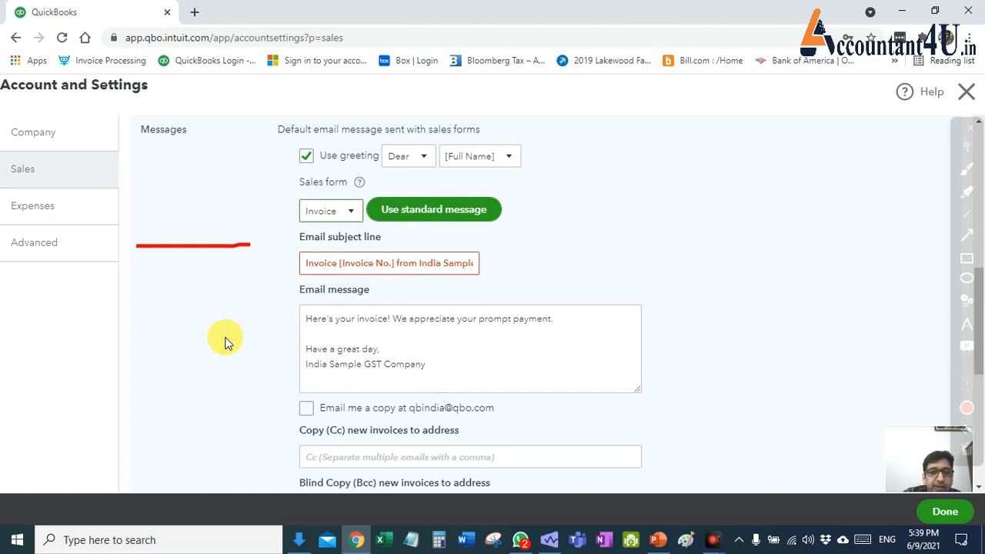
- Review the Messages options for emailing oneself a copy, Cc and Bcc addresses, and the default message on estimates
{"action": "scroll", "coordinate": [226, 341], "scroll_direction": "down", "scroll_amount": 2}
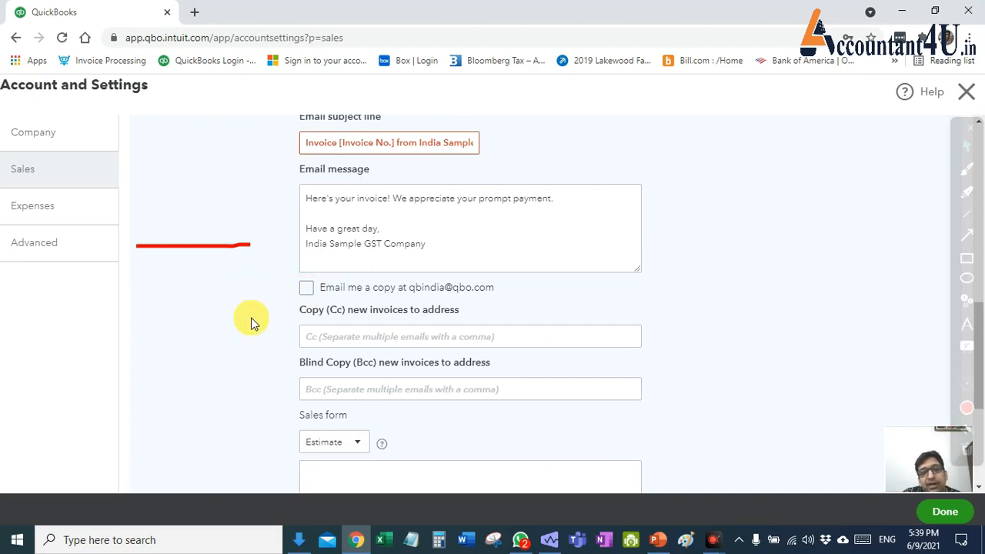
{"action": "left_click", "coordinate": [305, 290]}
{"action": "scroll", "coordinate": [308, 274], "scroll_direction": "down", "scroll_amount": 1}
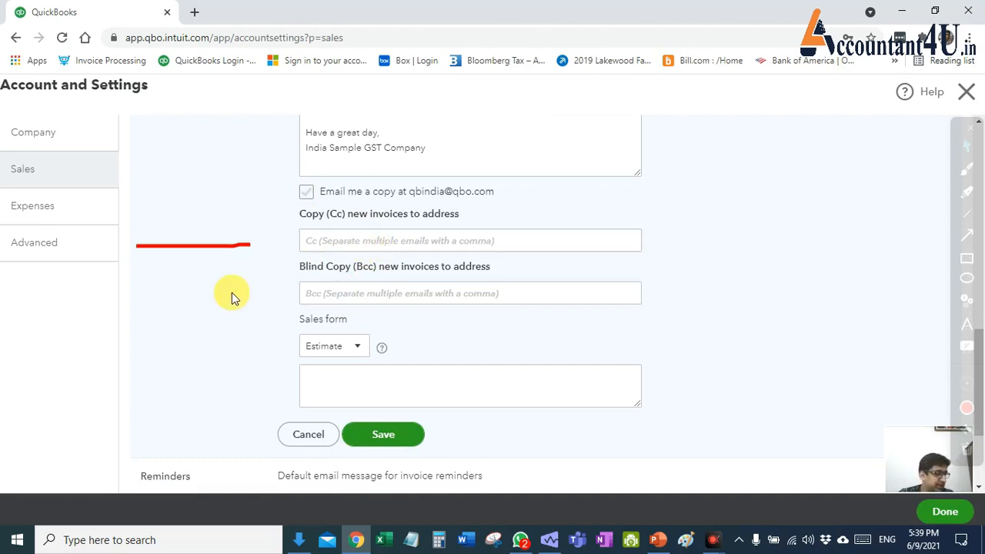
{"action": "scroll", "coordinate": [227, 287], "scroll_direction": "down", "scroll_amount": 1}
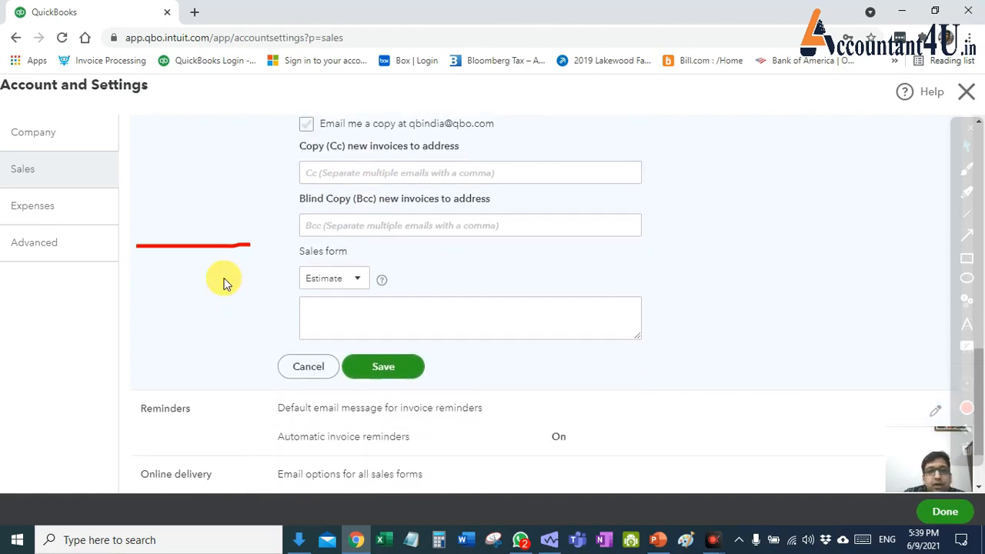
{"action": "scroll", "coordinate": [238, 286], "scroll_direction": "up", "scroll_amount": 1}
{"action": "scroll", "coordinate": [238, 286], "scroll_direction": "down", "scroll_amount": 1}
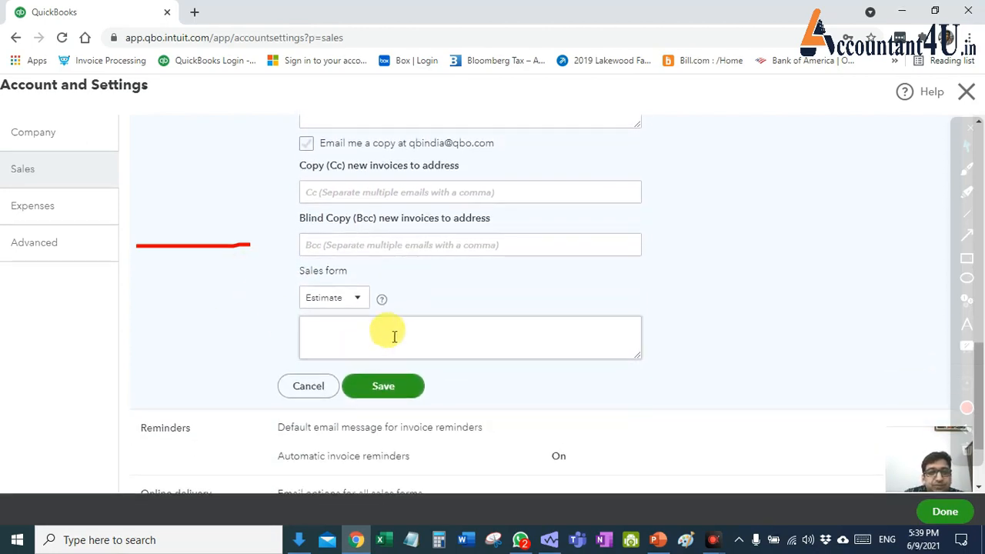
- Circle the Estimate sales form selector and its message box in red with the annotation pen, and clear all annotations
{"action": "left_click", "coordinate": [967, 170]}
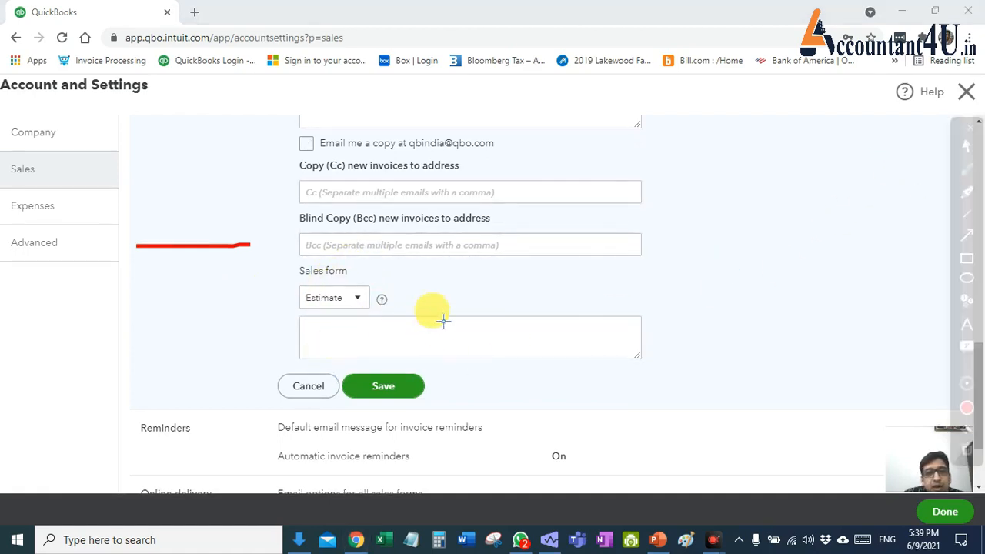
{"action": "mouse_move", "coordinate": [415, 274]}
{"action": "left_mouse_down"}
{"action": "mouse_move", "coordinate": [307, 284]}
{"action": "mouse_move", "coordinate": [536, 402]}
{"action": "mouse_move", "coordinate": [442, 308]}
{"action": "mouse_move", "coordinate": [348, 293]}
{"action": "left_mouse_up"}
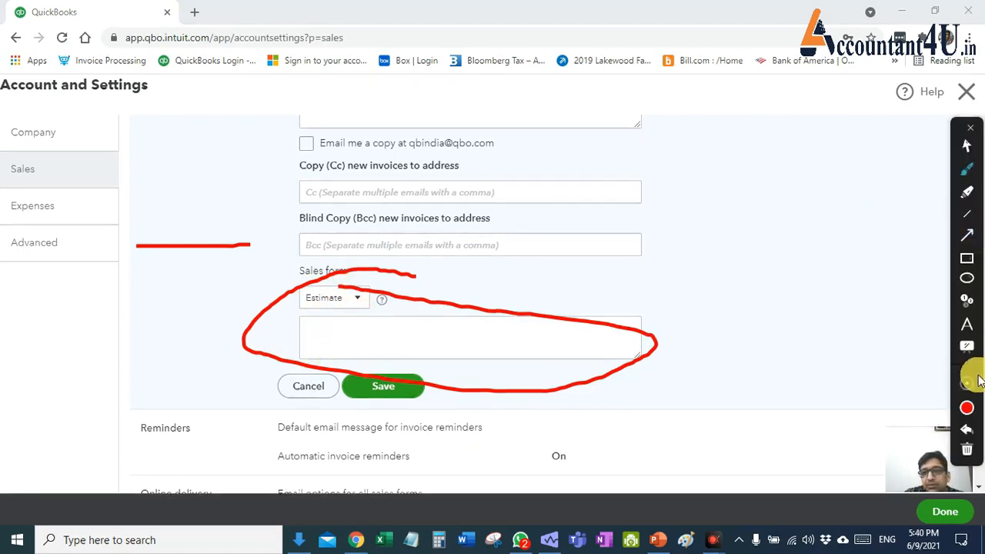
{"action": "left_click", "coordinate": [967, 452]}
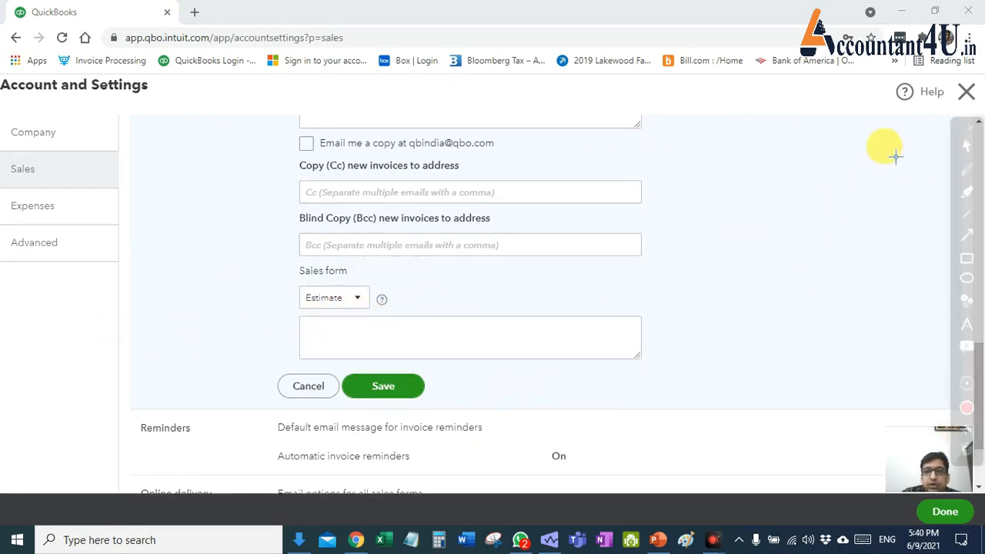
- Close the Messages settings without saving and open the Reminders settings
{"action": "scroll", "coordinate": [405, 224], "scroll_direction": "down", "scroll_amount": 2}
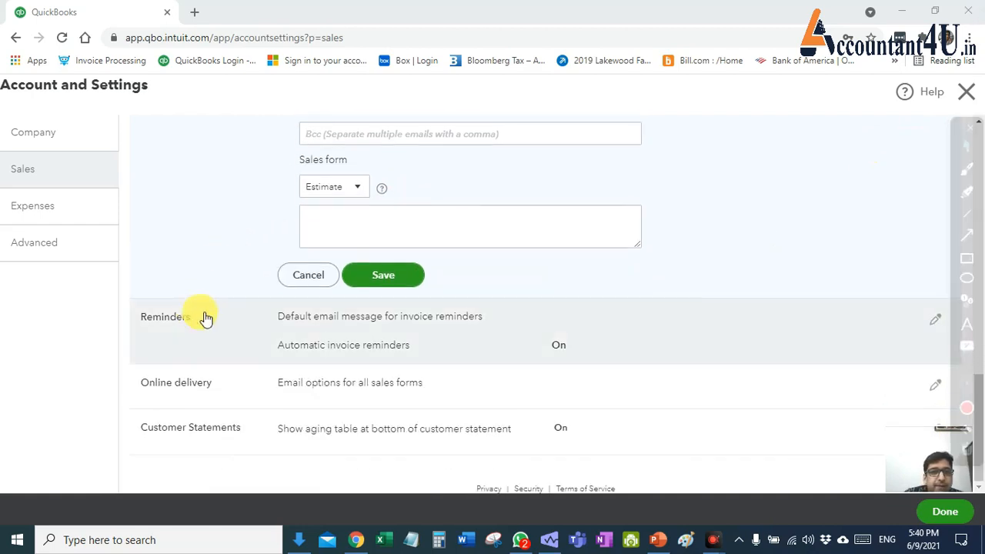
{"action": "left_click", "coordinate": [310, 275]}
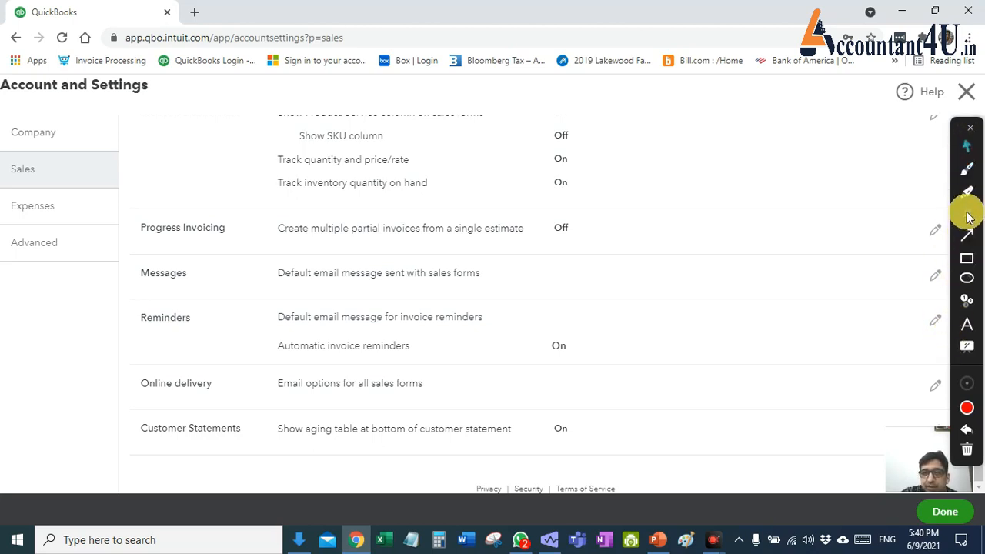
{"action": "left_click", "coordinate": [968, 146]}
{"action": "left_click", "coordinate": [380, 319]}
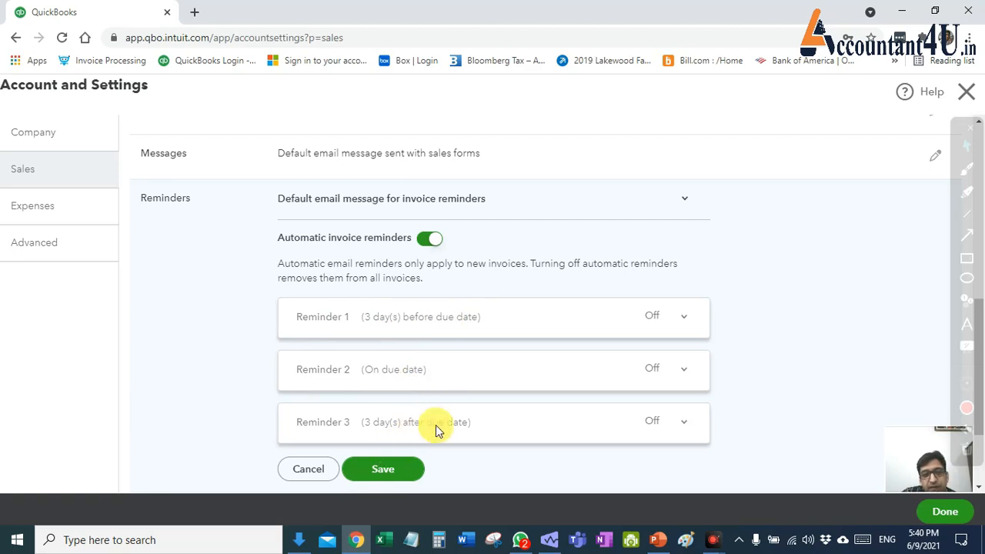
- Turn on Reminder 1, review its due-date timing, subject line, greeting and email message, and collapse it
{"action": "left_click", "coordinate": [447, 323]}
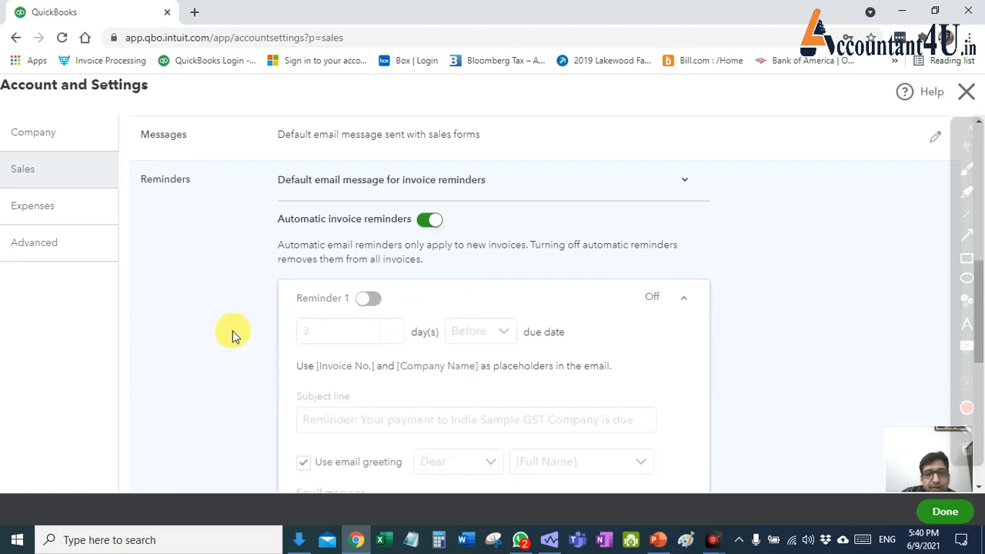
{"action": "scroll", "coordinate": [234, 335], "scroll_direction": "down", "scroll_amount": 1}
{"action": "left_click", "coordinate": [380, 224]}
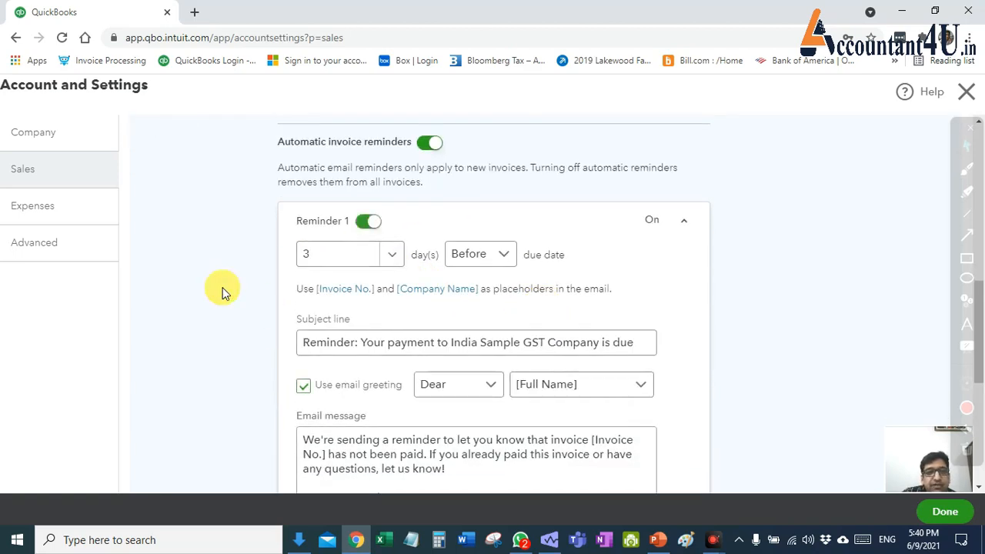
{"action": "left_click", "coordinate": [319, 258]}
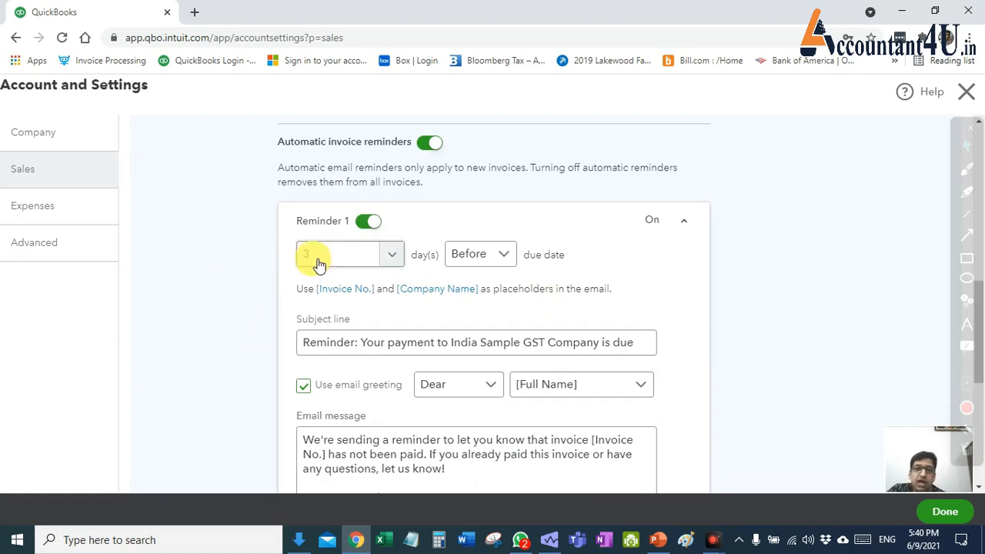
{"action": "scroll", "coordinate": [237, 318], "scroll_direction": "down", "scroll_amount": 2}
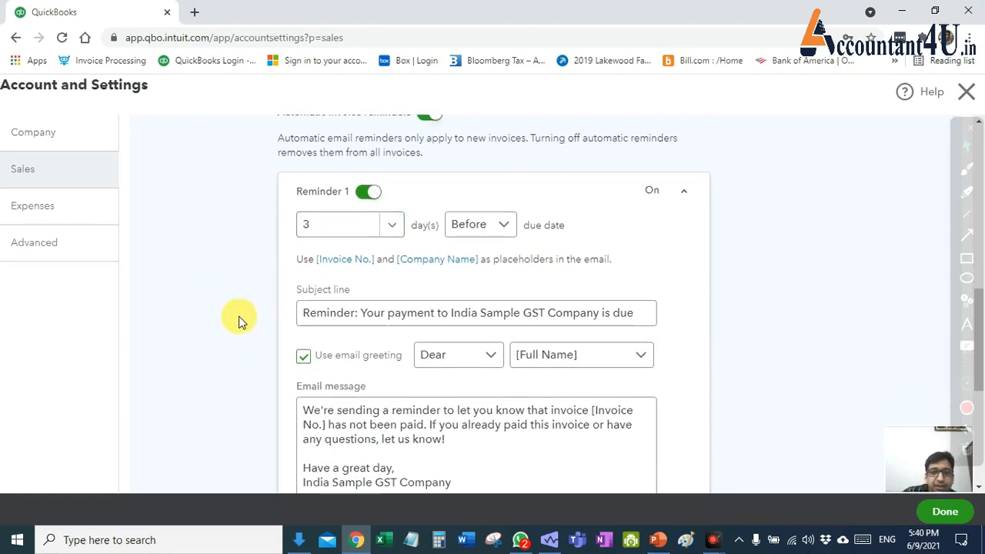
{"action": "left_click", "coordinate": [334, 284]}
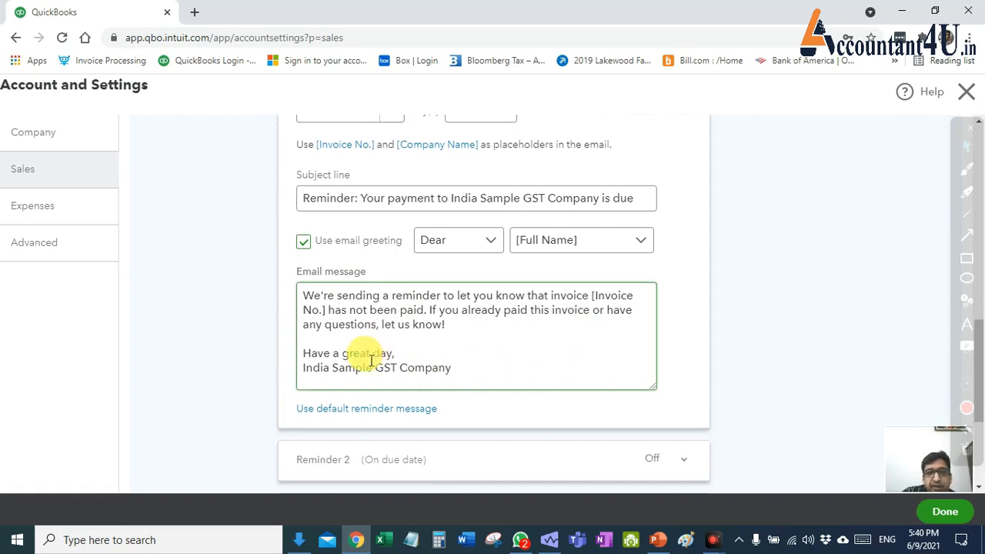
{"action": "left_click", "coordinate": [266, 362]}
{"action": "scroll", "coordinate": [258, 273], "scroll_direction": "down", "scroll_amount": 1}
{"action": "scroll", "coordinate": [259, 275], "scroll_direction": "up", "scroll_amount": 4}
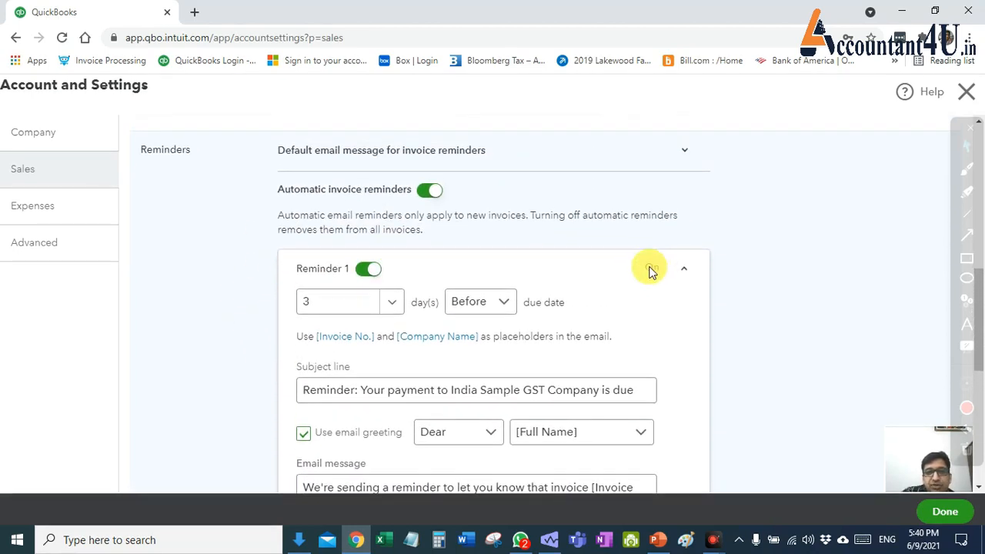
{"action": "left_click", "coordinate": [683, 269]}
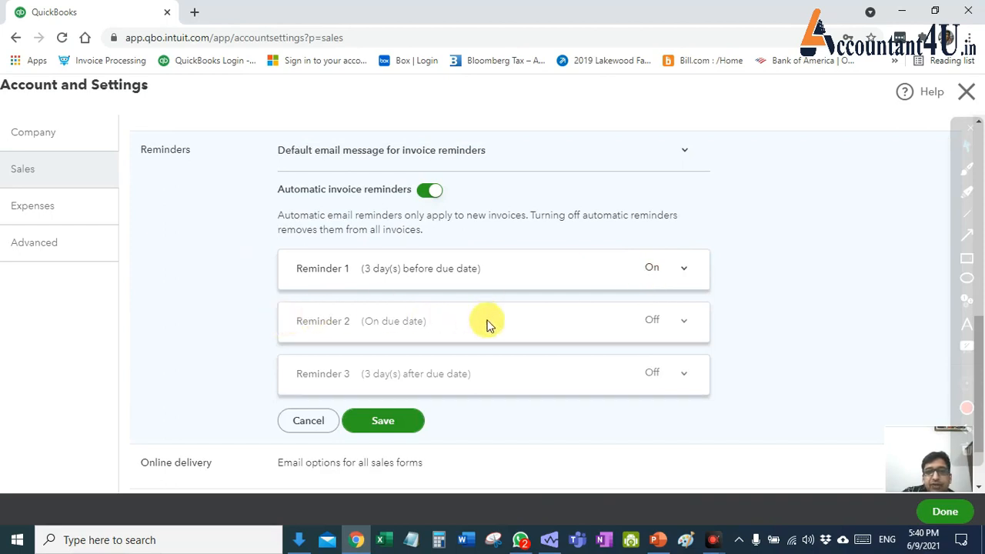
- Expand Reminder 1 again, switch off Automatic invoice reminders, and cancel out of the Reminders settings
{"action": "left_click", "coordinate": [653, 270]}
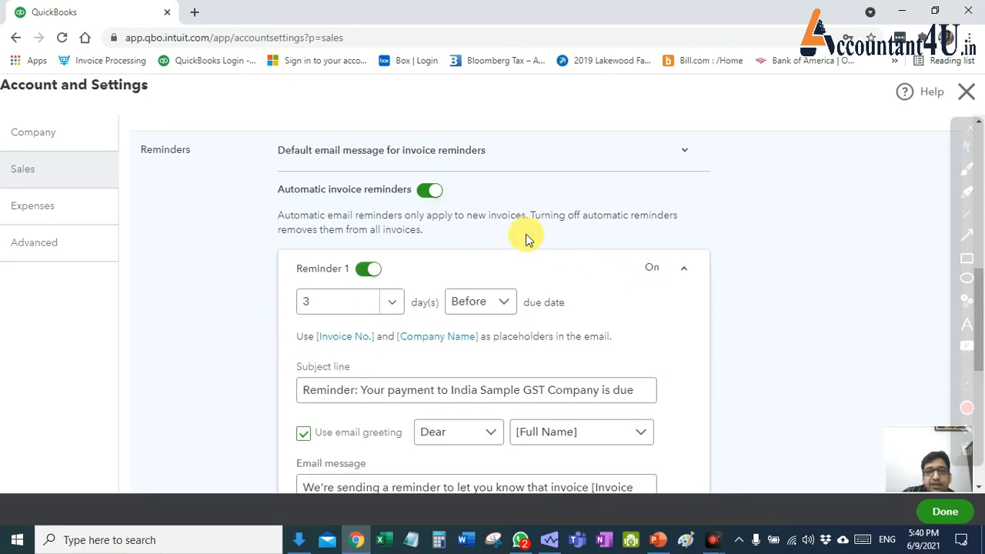
{"action": "left_click", "coordinate": [428, 191]}
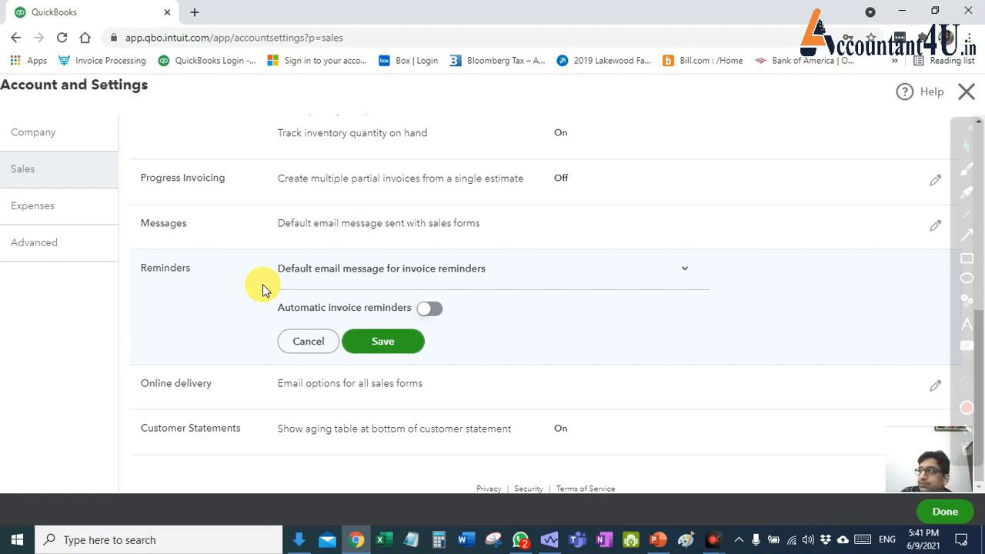
{"action": "left_click", "coordinate": [308, 346]}
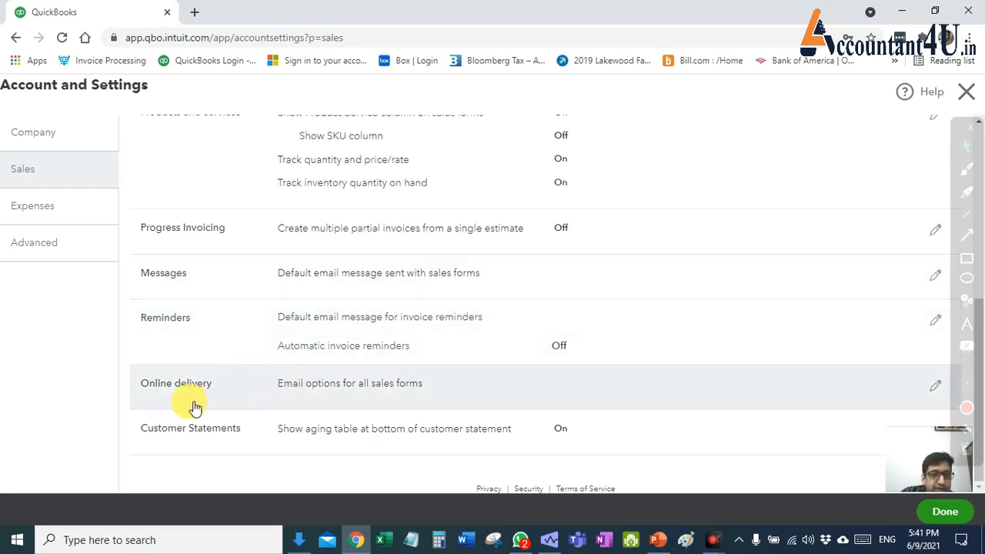
- Open the Online delivery settings, review the email options and the additional invoice email choices, and close them without saving
{"action": "left_click", "coordinate": [418, 392]}
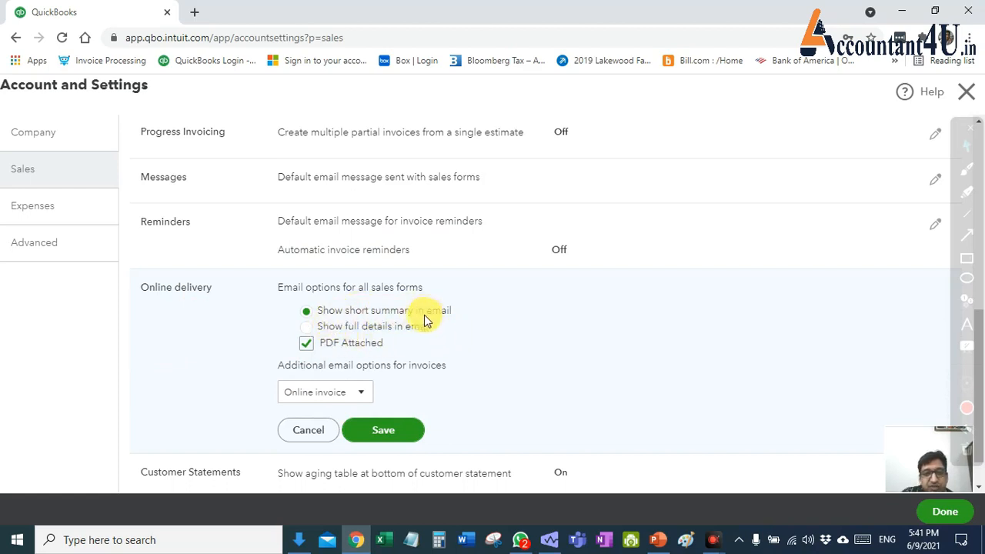
{"action": "left_click", "coordinate": [331, 394]}
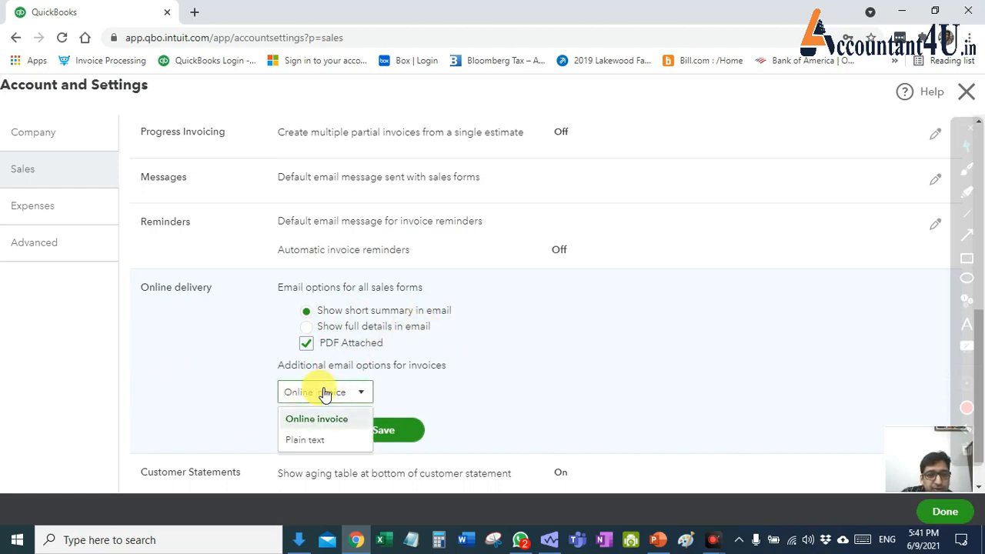
{"action": "left_click", "coordinate": [321, 395]}
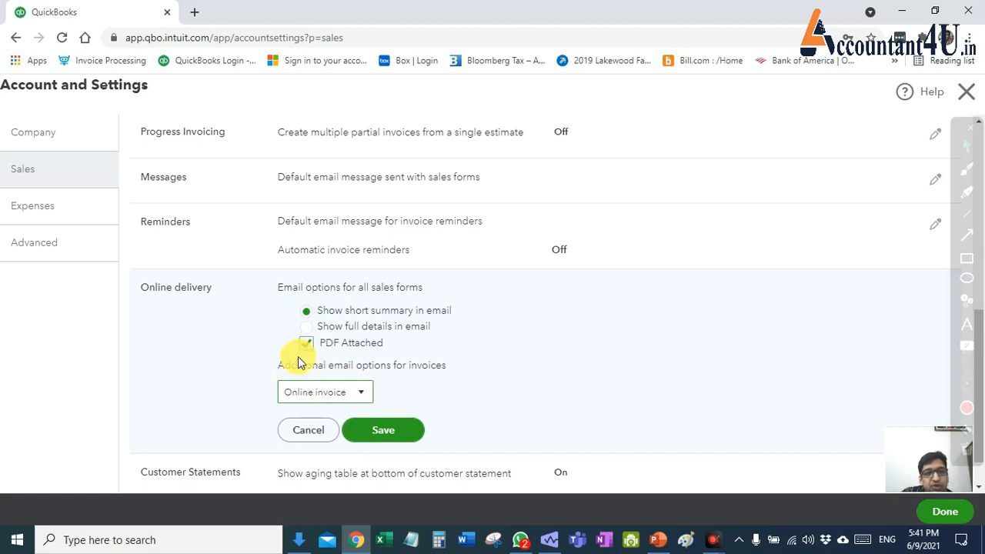
{"action": "left_click", "coordinate": [304, 430]}
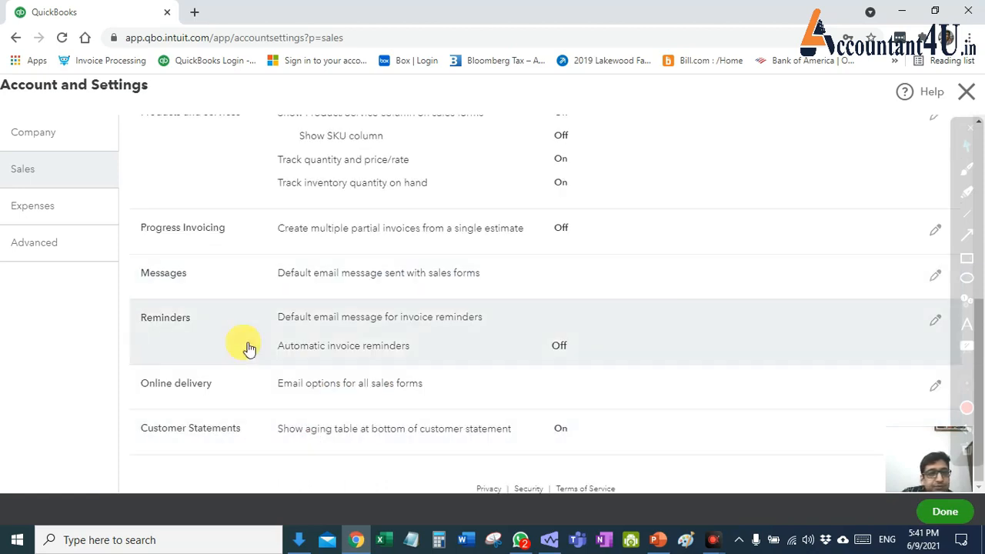
- Open the Customer Statements settings, try listing transactions with all detail lines, and return to listing each transaction as a single line
{"action": "left_click", "coordinate": [375, 429]}
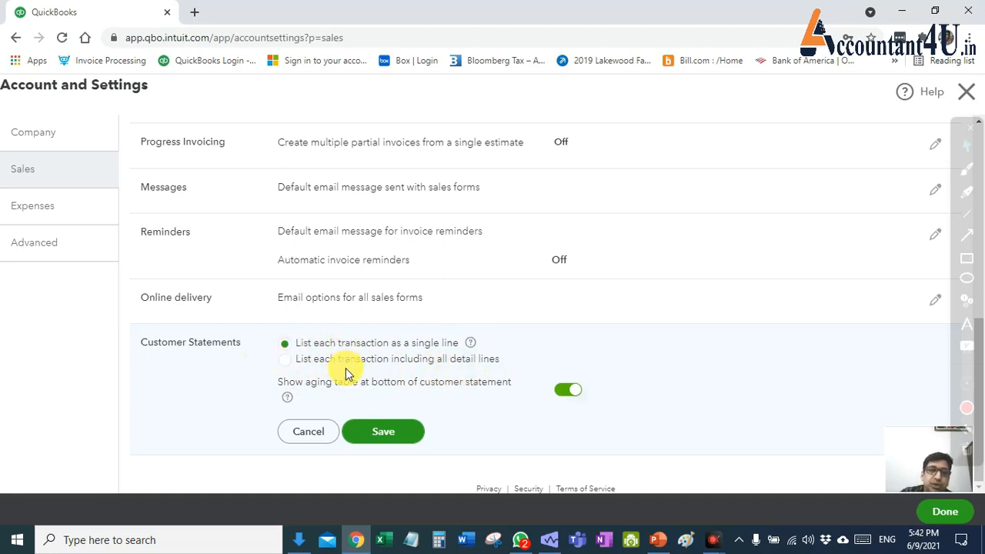
{"action": "left_click", "coordinate": [285, 361]}
{"action": "left_click", "coordinate": [285, 344]}
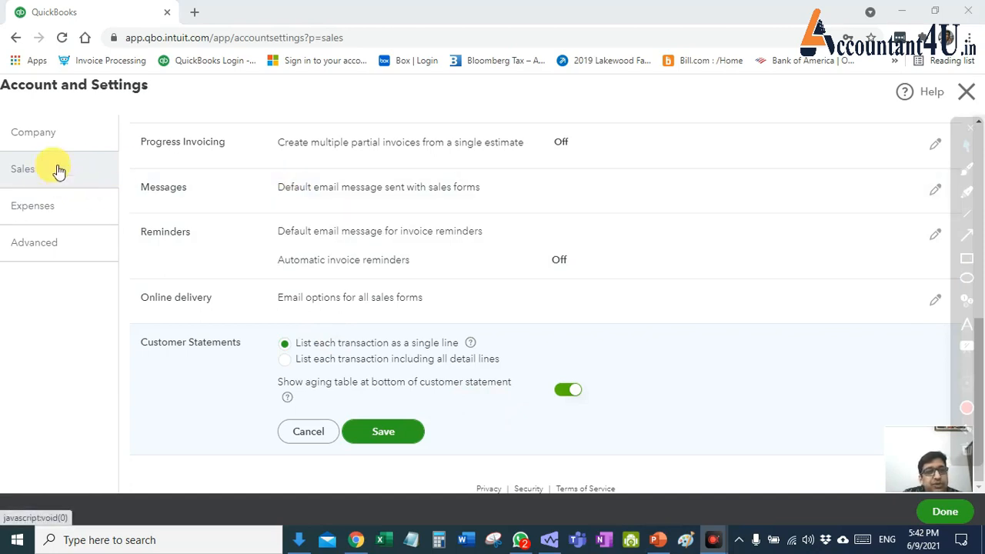
{"action": "left_click", "coordinate": [32, 174]}
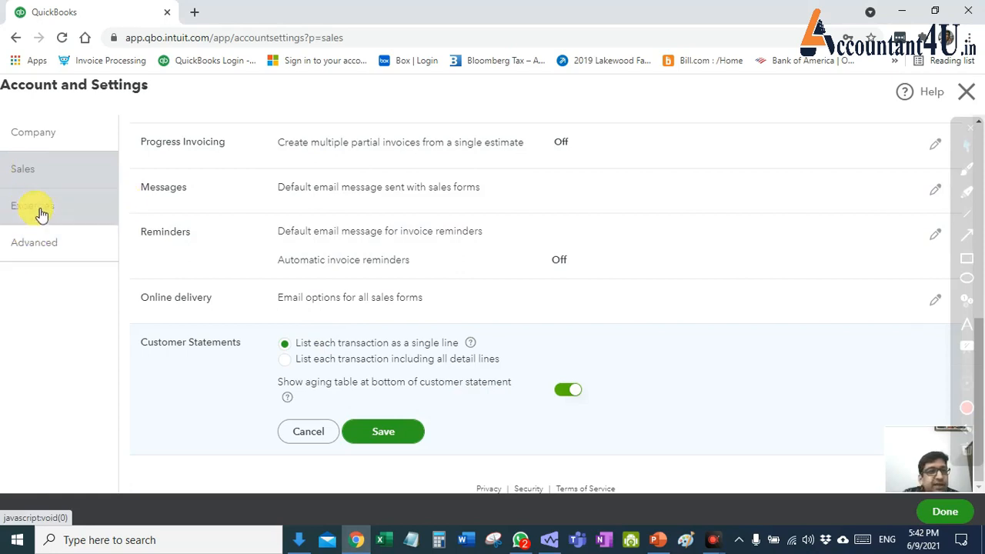
- Cancel out of the Customer Statements settings without saving and switch to the Expenses settings
{"action": "left_click", "coordinate": [49, 215]}
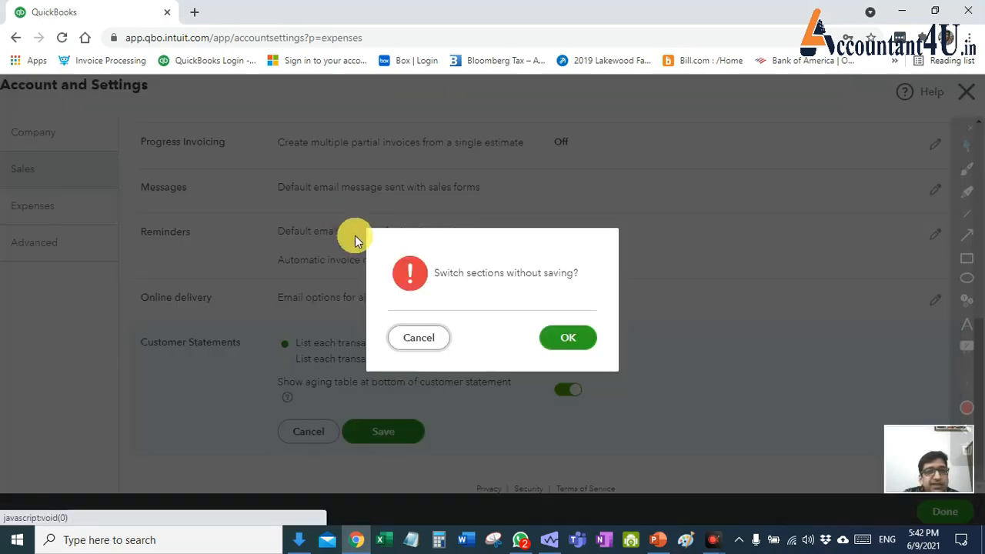
{"action": "left_click", "coordinate": [415, 340]}
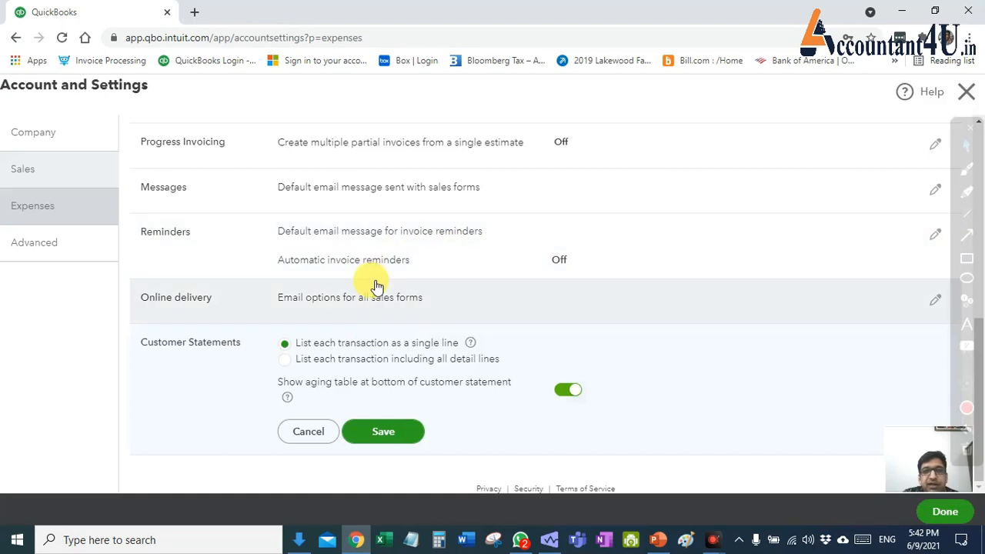
{"action": "left_click", "coordinate": [41, 206]}
{"action": "left_click", "coordinate": [421, 338]}
{"action": "left_click", "coordinate": [316, 429]}
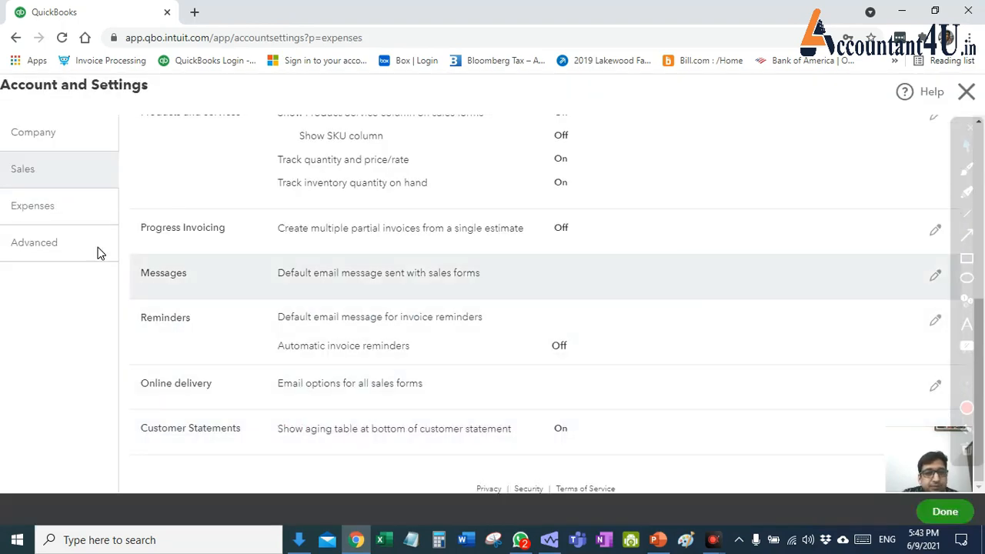
{"action": "left_click", "coordinate": [50, 208]}
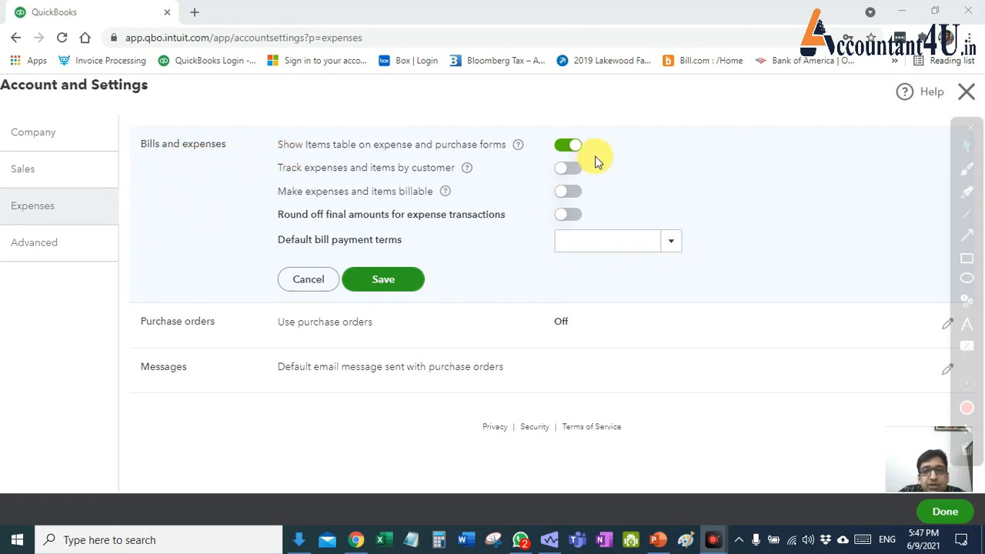
- Cancel and reopen the Bills and expenses settings, and try Track expenses and items by customer before switching it back off
{"action": "left_click", "coordinate": [567, 146]}
{"action": "left_click", "coordinate": [307, 280]}
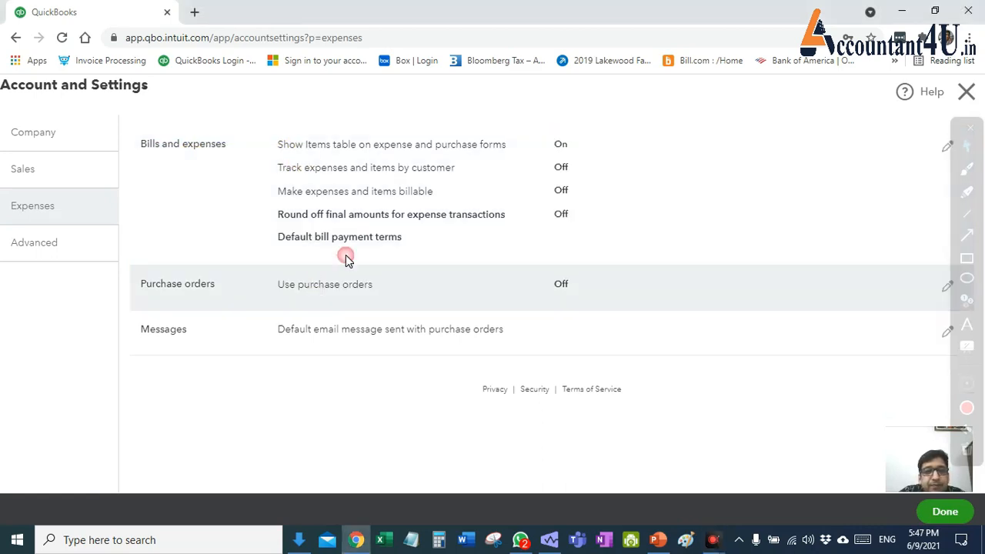
{"action": "left_click", "coordinate": [562, 144]}
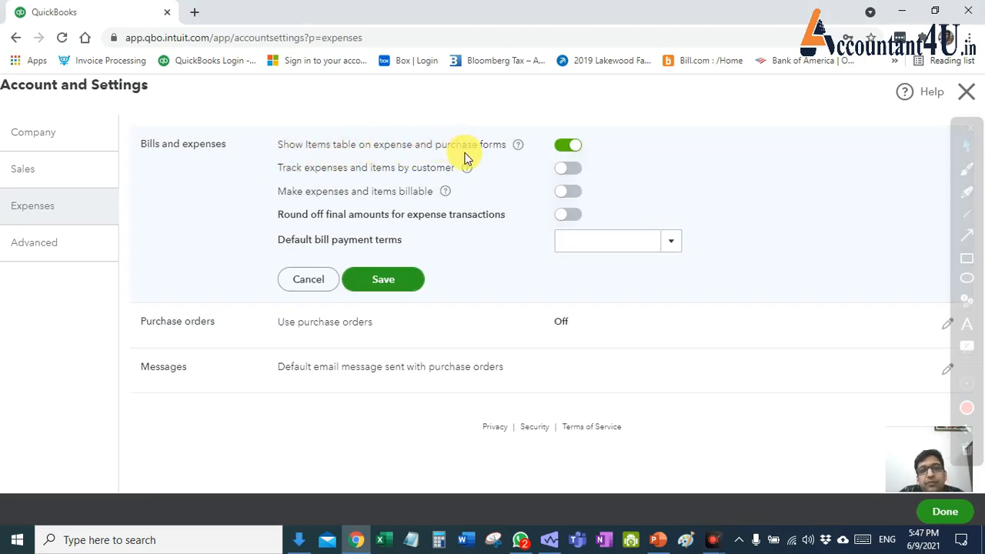
{"action": "left_click", "coordinate": [570, 152]}
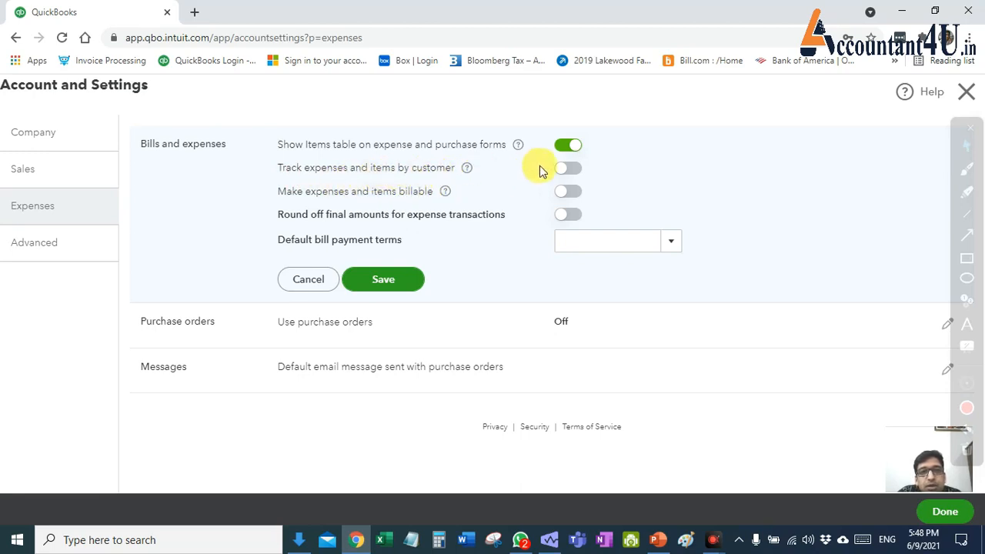
{"action": "left_click", "coordinate": [577, 172]}
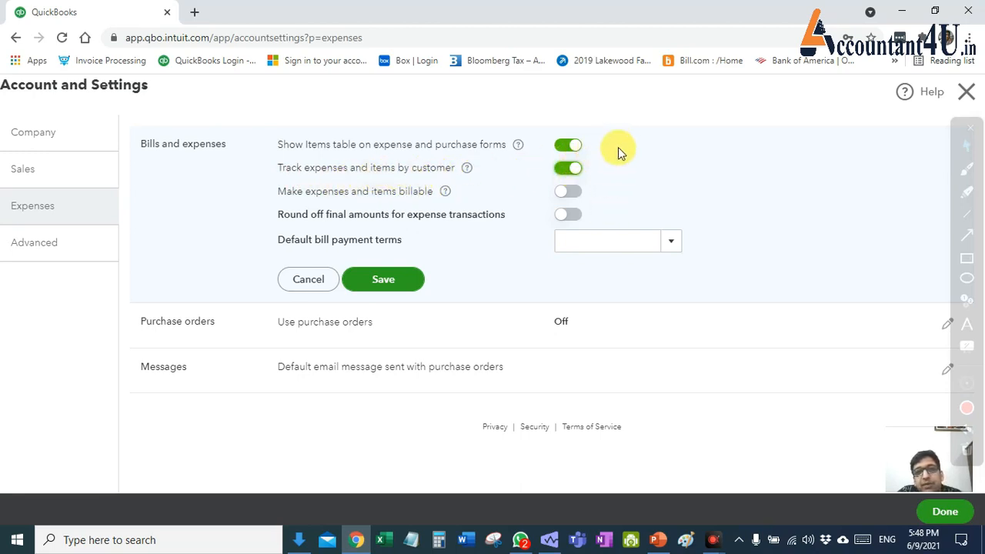
{"action": "left_click", "coordinate": [567, 168]}
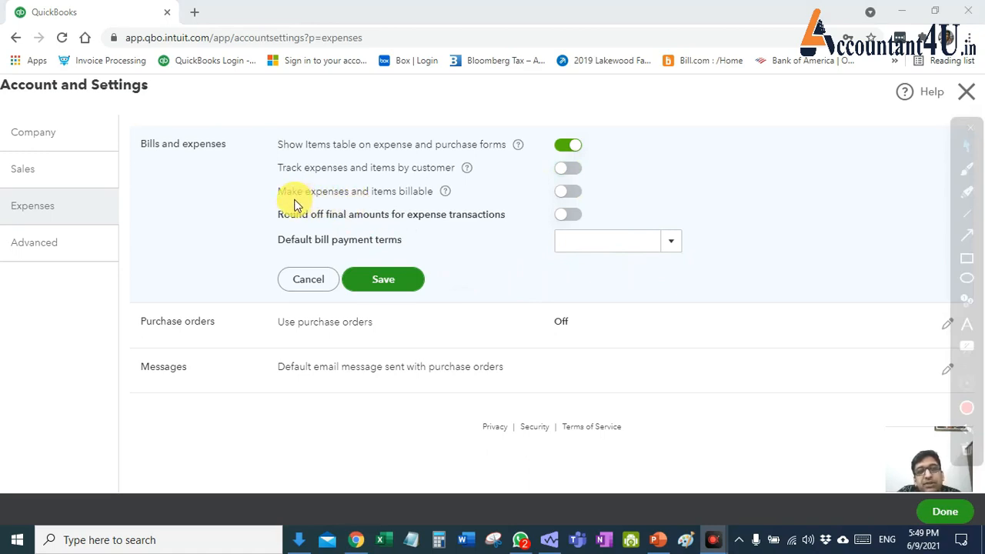
- Try Make expenses and items billable with a default-rate markup enabled, and switch the billable option back off
{"action": "left_click", "coordinate": [582, 192]}
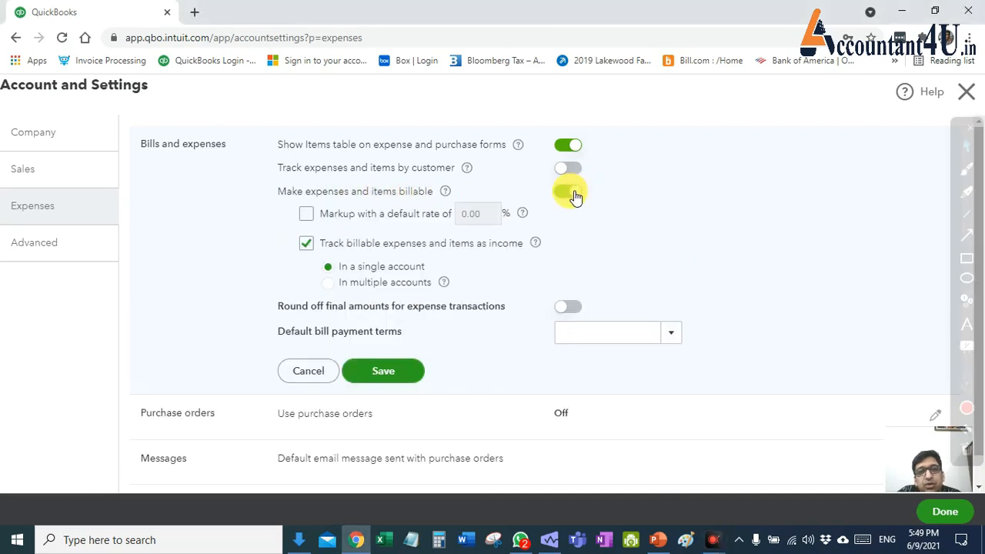
{"action": "left_click", "coordinate": [305, 214]}
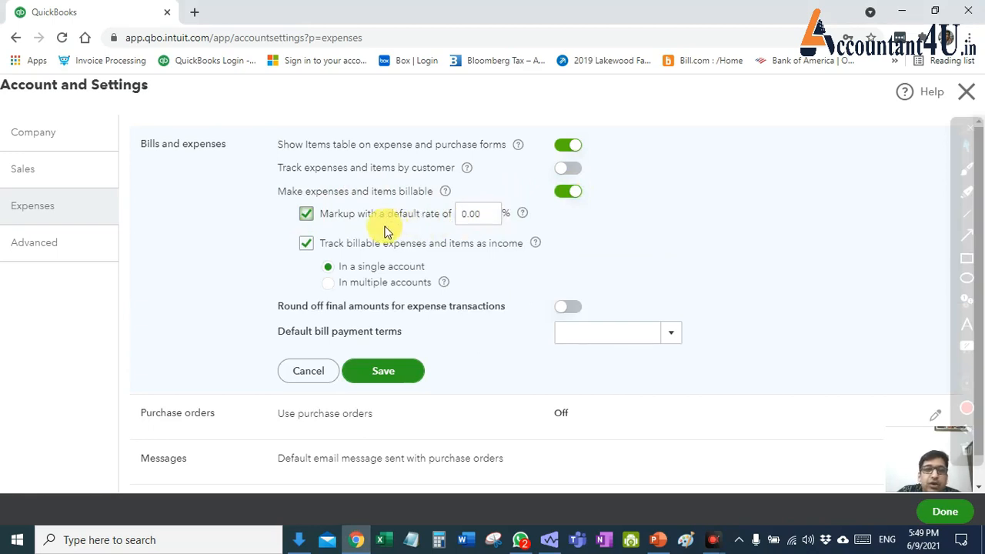
{"action": "left_click", "coordinate": [566, 193]}
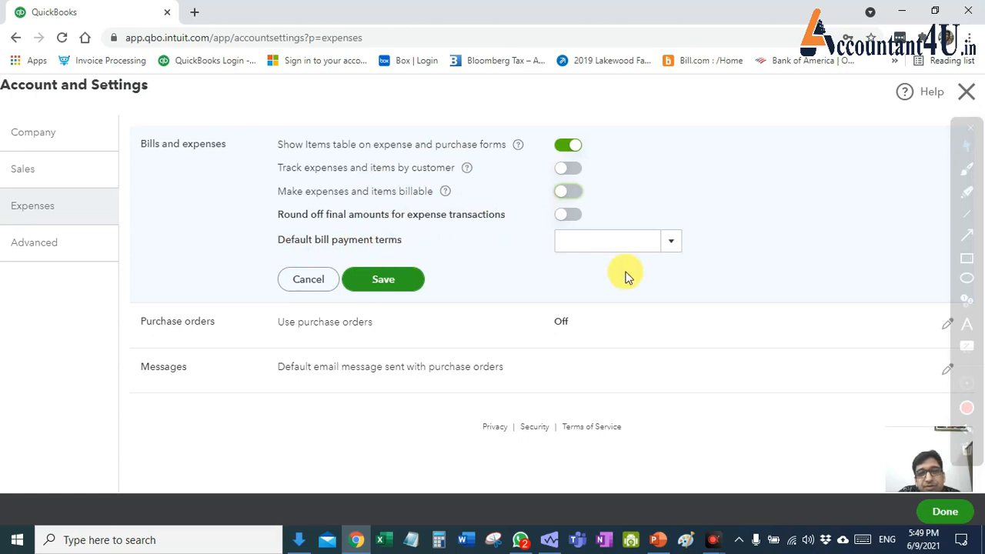
- View the default bill payment terms choices, and toggle tracking of expenses and items by customer on and back off
{"action": "left_click", "coordinate": [674, 241]}
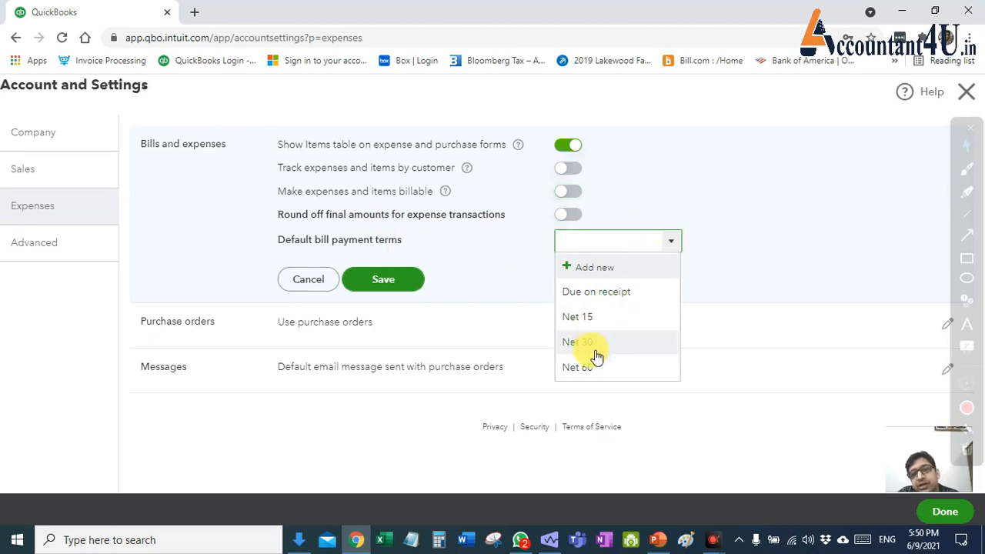
{"action": "left_click", "coordinate": [505, 256]}
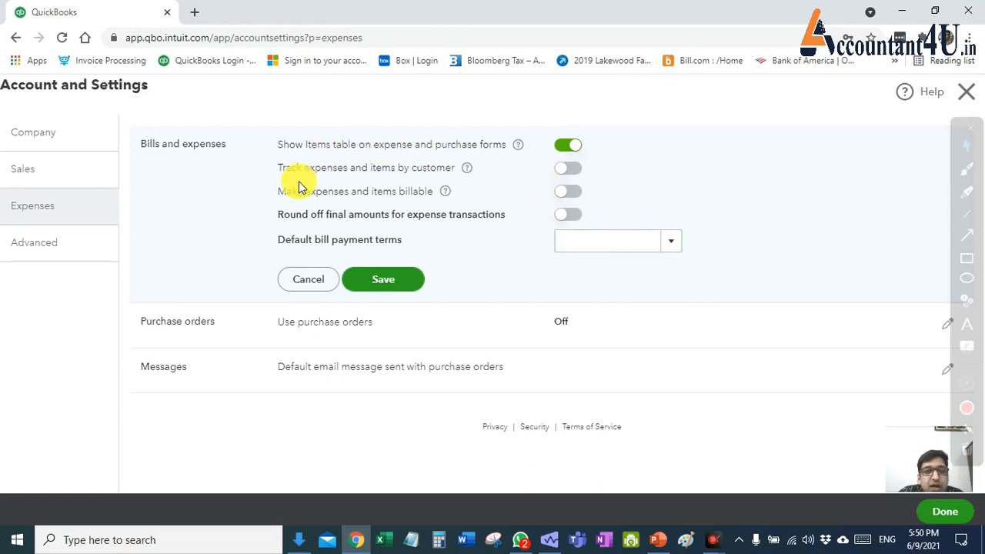
{"action": "left_click", "coordinate": [567, 169]}
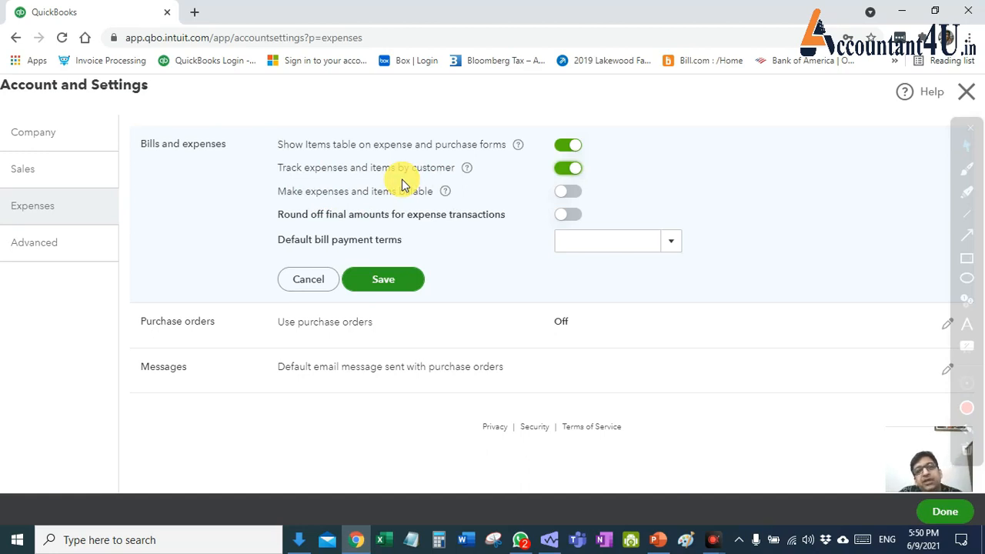
{"action": "left_click", "coordinate": [567, 168]}
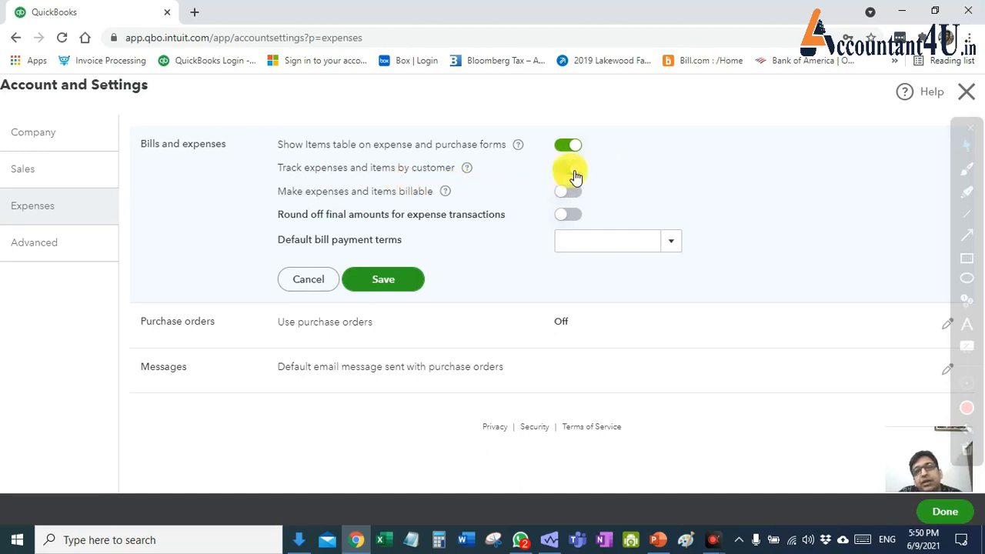
{"action": "left_click", "coordinate": [570, 172]}
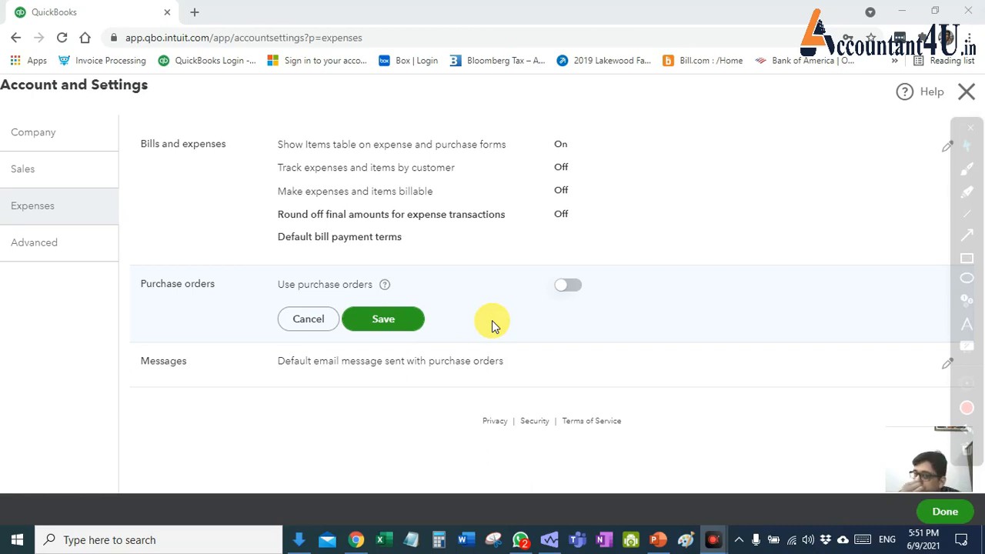
- Try Use purchase orders, switch it back off, and move on to the purchase order Messages settings, choosing to save
{"action": "left_click", "coordinate": [562, 290]}
{"action": "left_click", "coordinate": [565, 295]}
{"action": "left_click", "coordinate": [565, 295]}
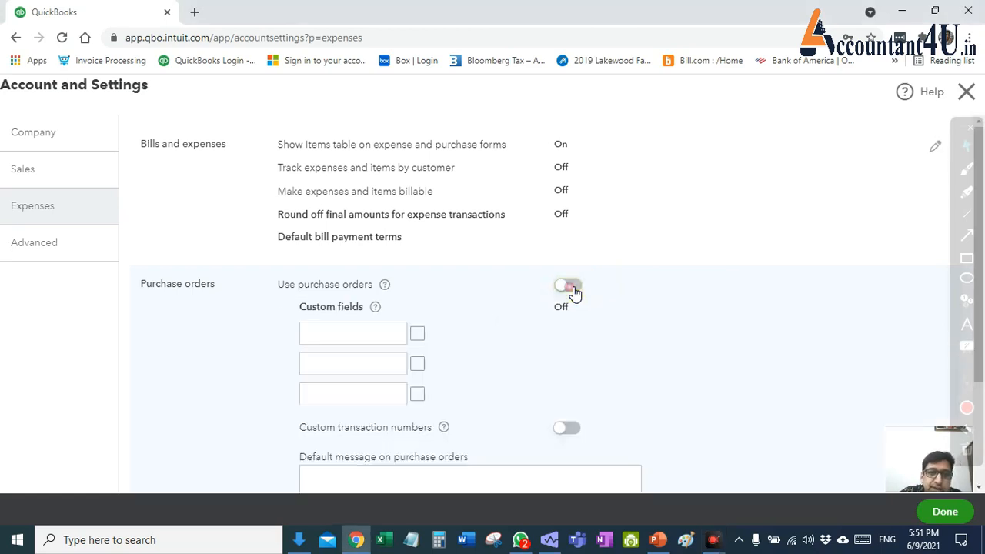
{"action": "left_click", "coordinate": [570, 290]}
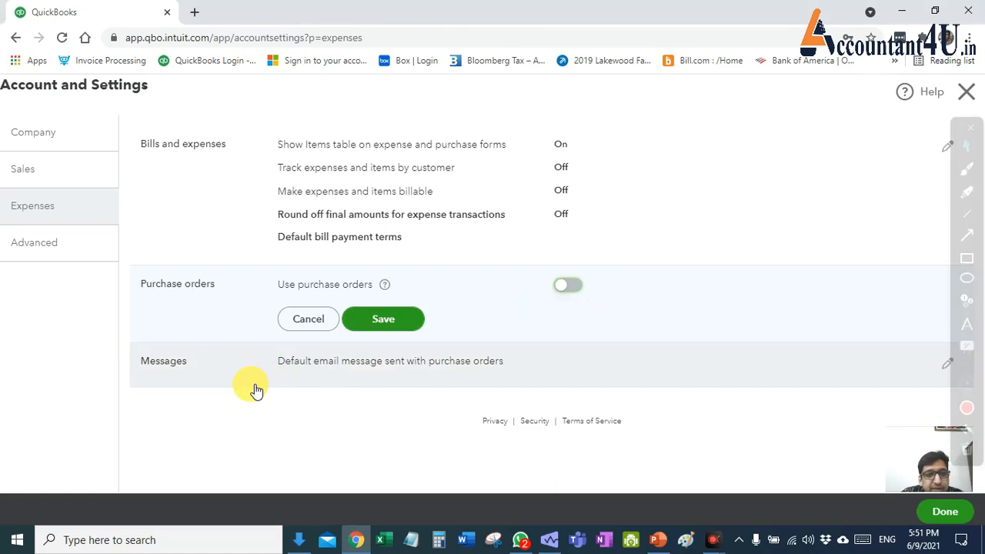
{"action": "left_click", "coordinate": [343, 373]}
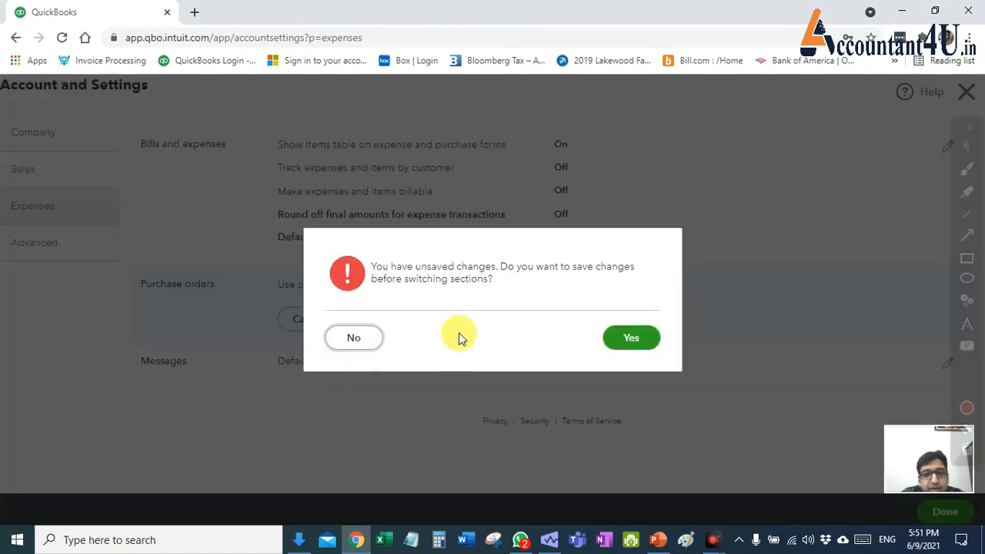
{"action": "left_click", "coordinate": [631, 338]}
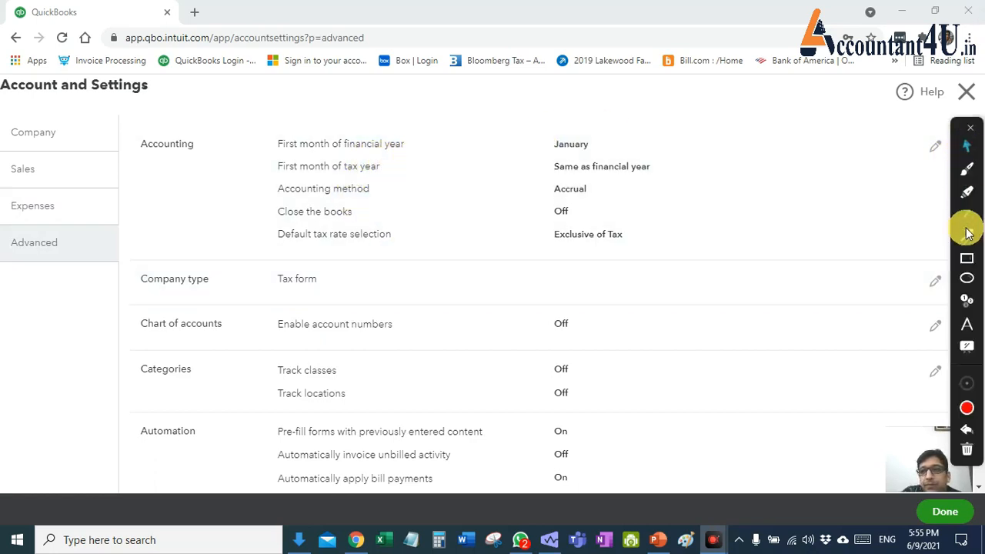
- Underline First month of financial year and First month of tax year in red with the brush in the Advanced settings
{"action": "left_click", "coordinate": [967, 170]}
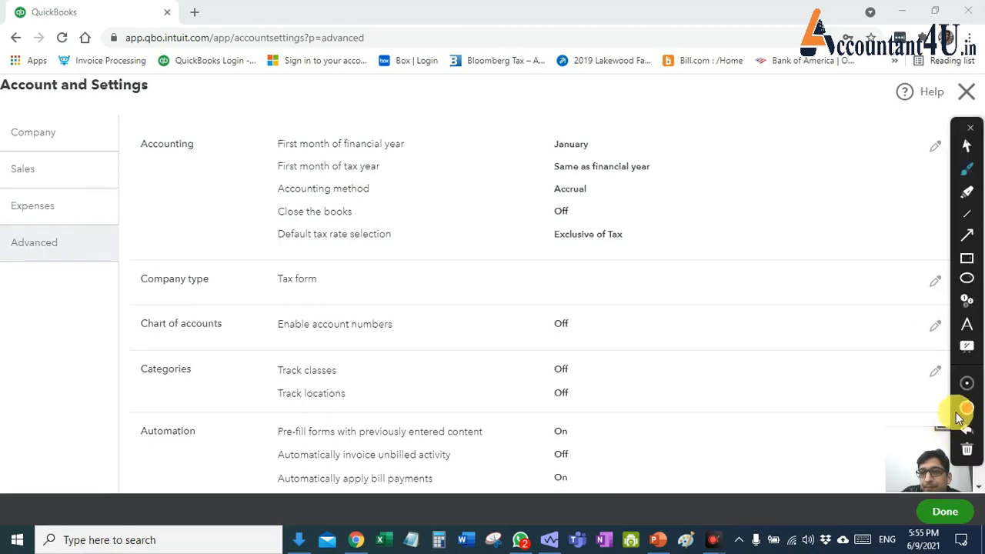
{"action": "left_click", "coordinate": [967, 384]}
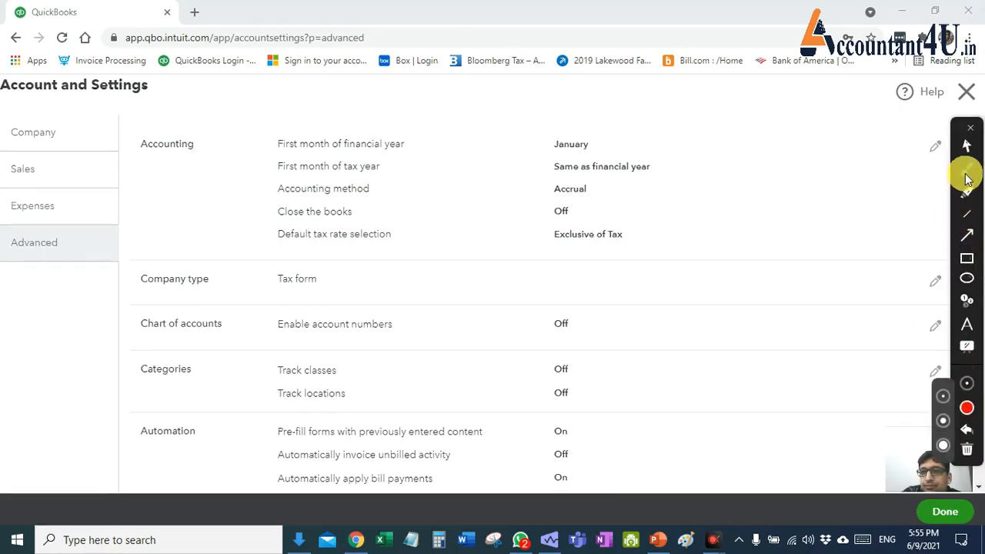
{"action": "left_click_drag", "start_coordinate": [264, 148], "coordinate": [408, 154]}
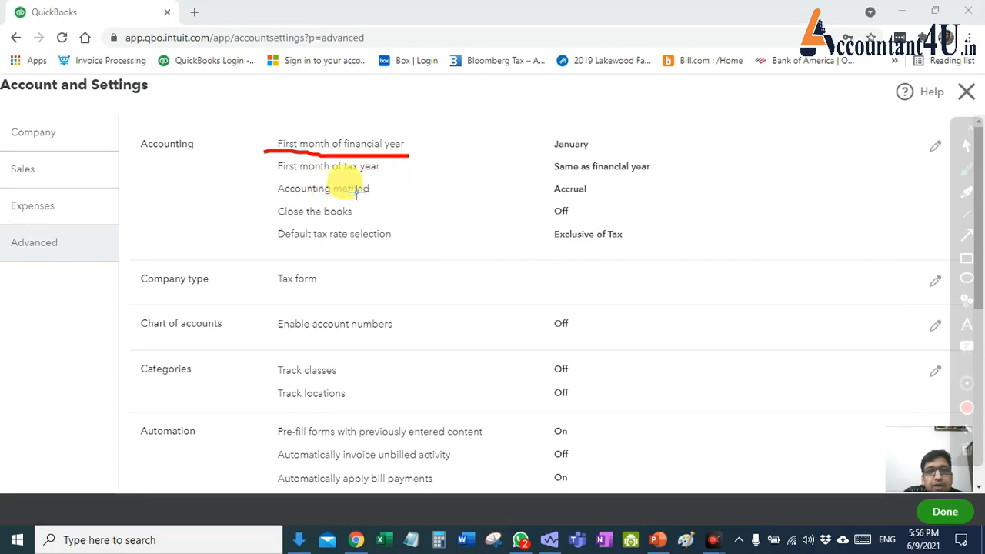
{"action": "left_click_drag", "start_coordinate": [276, 188], "coordinate": [400, 188]}
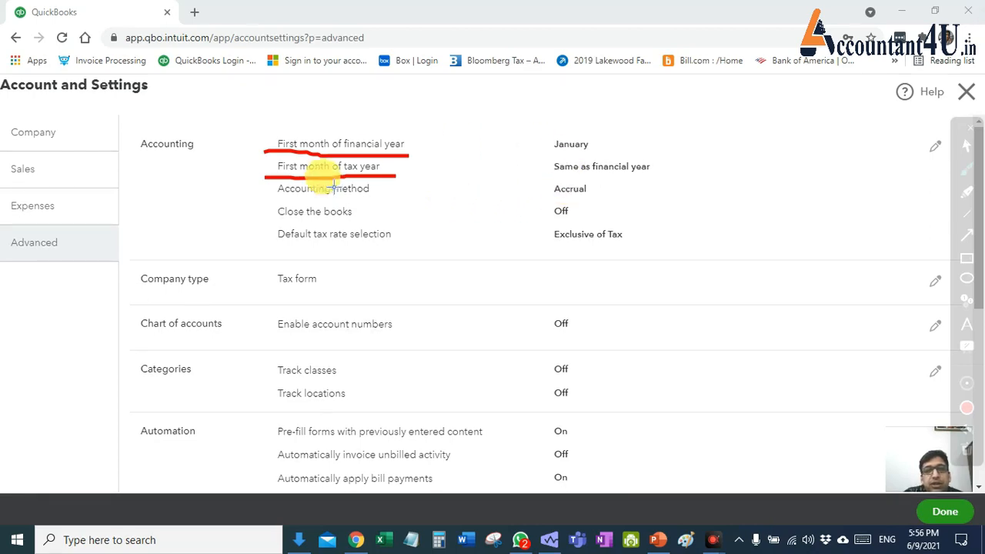
{"action": "left_click", "coordinate": [967, 146]}
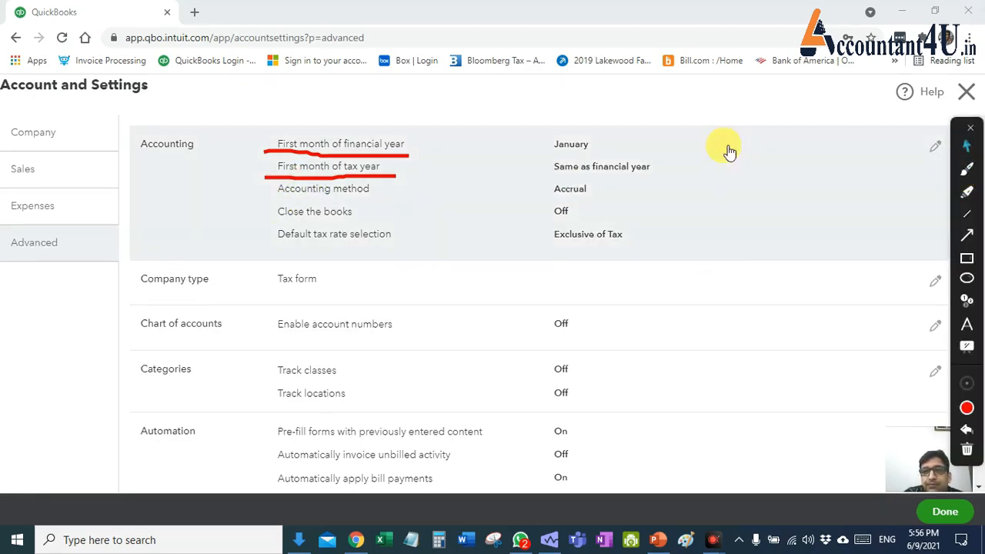
- Open the Accounting settings, clear the red underlines, and view the choices for accounting method and first month of the financial year
{"action": "left_click", "coordinate": [573, 194]}
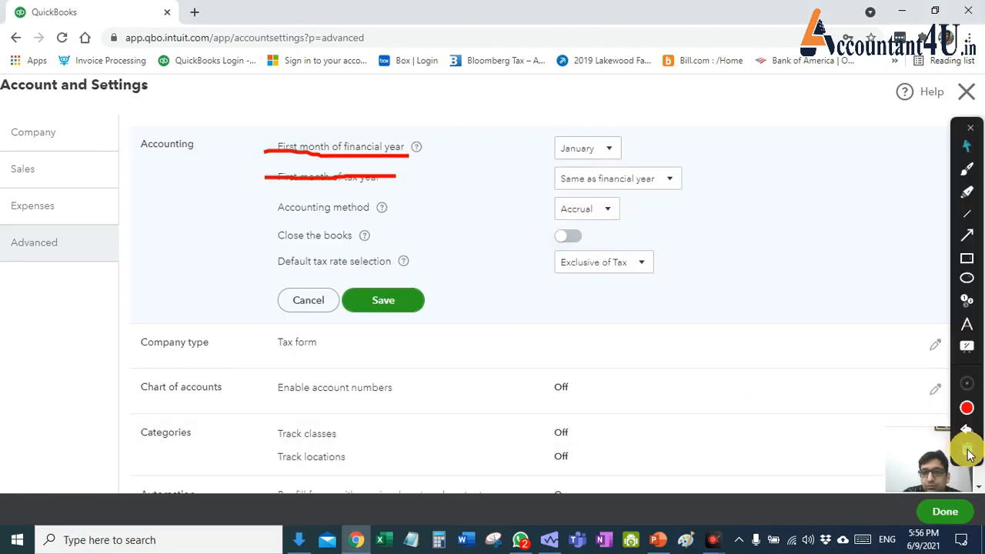
{"action": "left_click", "coordinate": [962, 428]}
{"action": "left_click", "coordinate": [608, 211]}
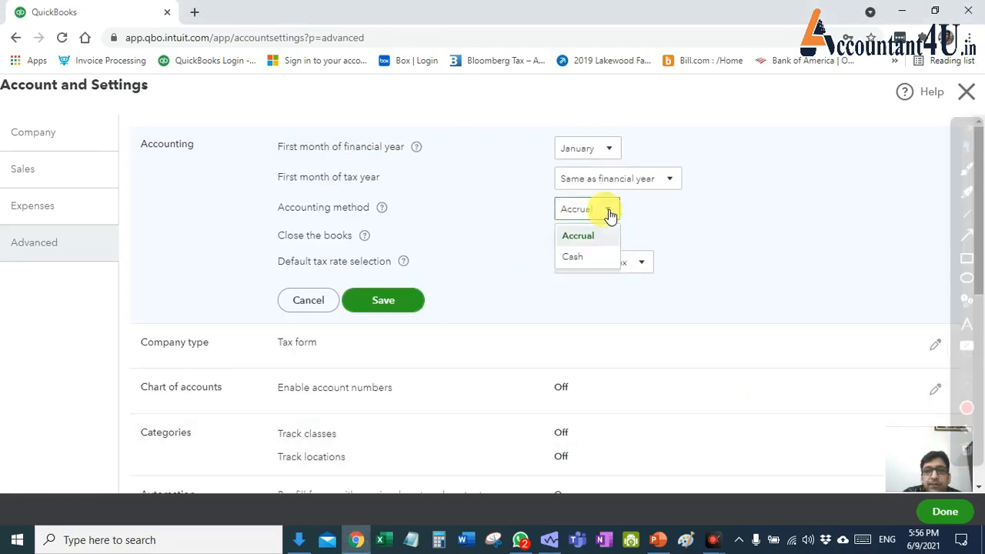
{"action": "left_click", "coordinate": [608, 213]}
{"action": "left_click", "coordinate": [609, 152]}
{"action": "left_click", "coordinate": [636, 197]}
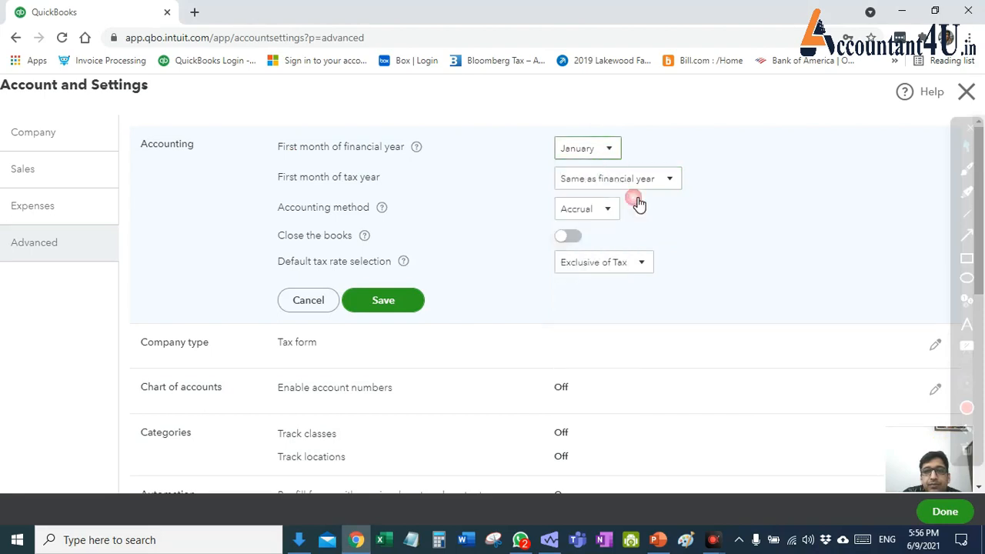
- Try Close the books, view the choices for allowing changes after closing, and switch the option back off
{"action": "scroll", "coordinate": [654, 285], "scroll_direction": "down", "scroll_amount": 1}
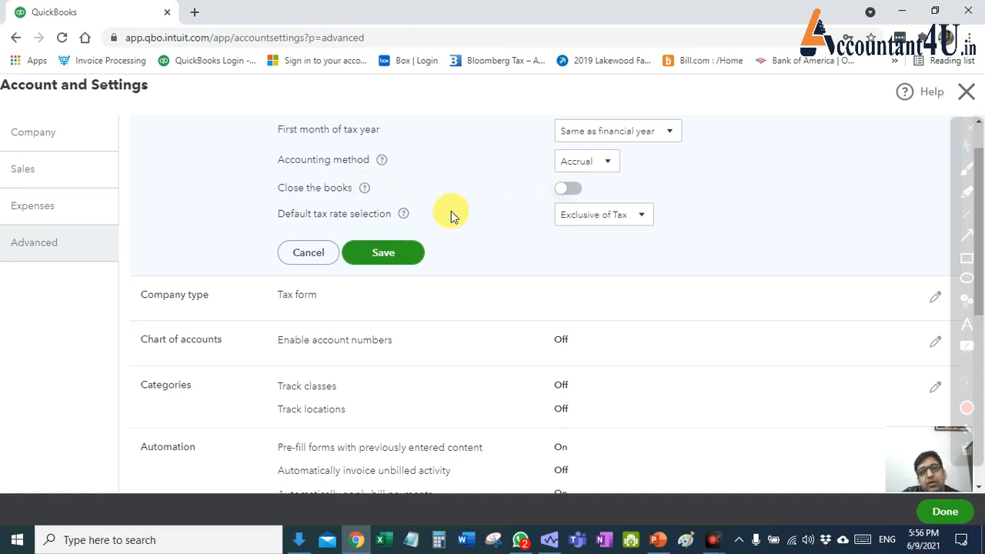
{"action": "left_click", "coordinate": [568, 190]}
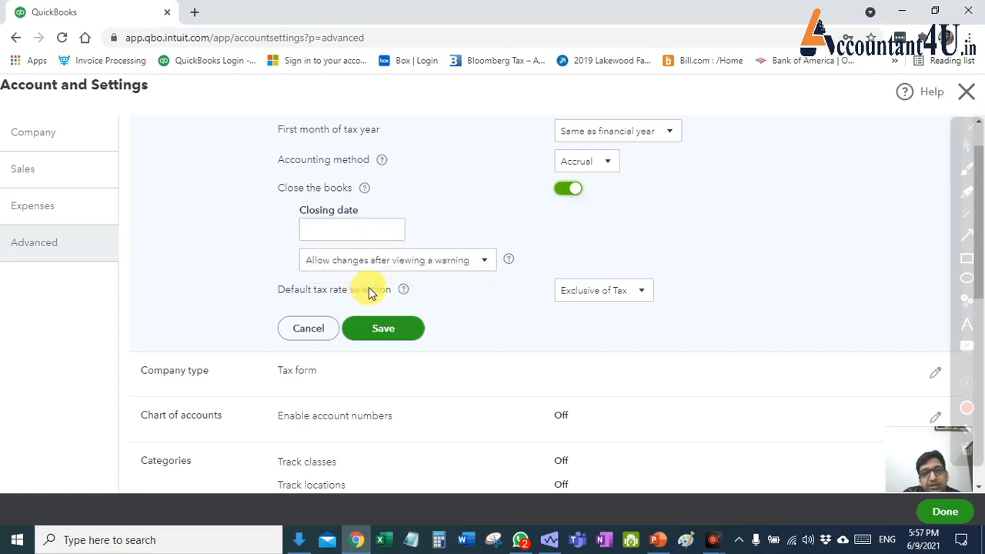
{"action": "left_click", "coordinate": [463, 260]}
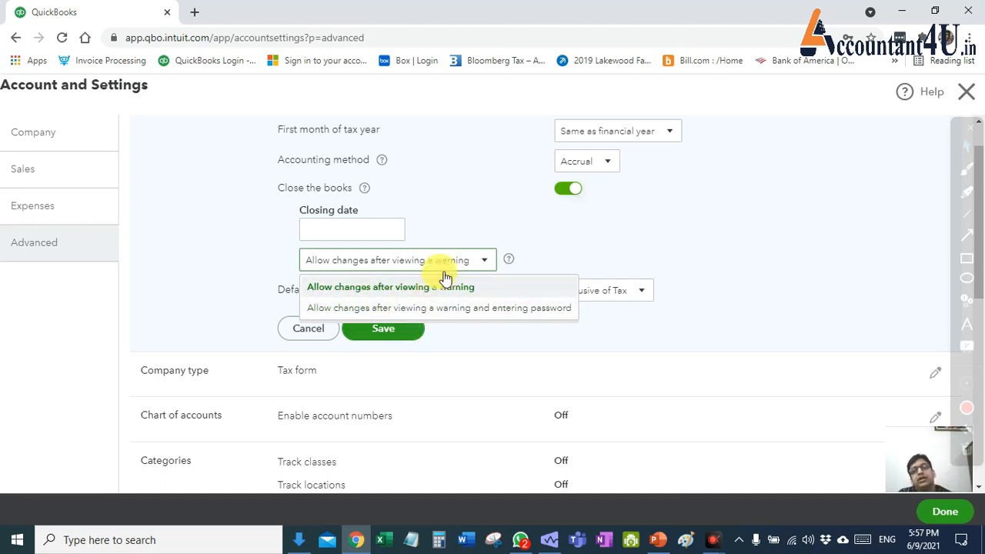
{"action": "left_click", "coordinate": [466, 220]}
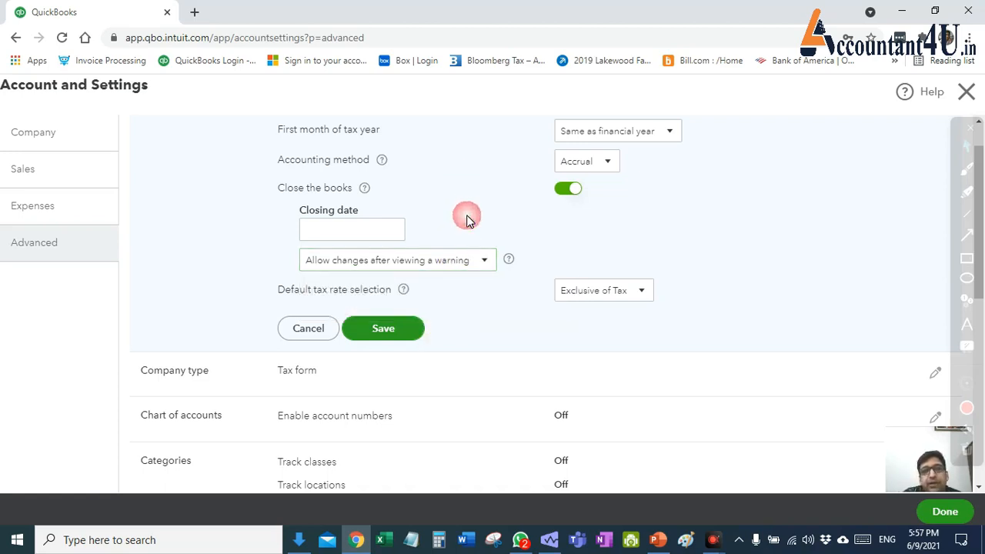
{"action": "left_click", "coordinate": [562, 193]}
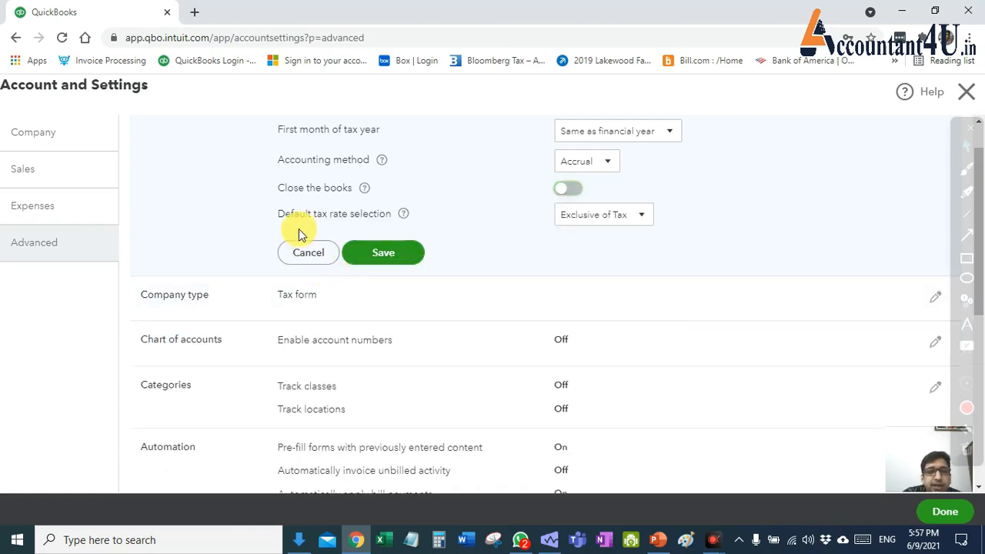
- View the choices for Default tax rate selection and cancel editing the Accounting settings
{"action": "left_click", "coordinate": [625, 220]}
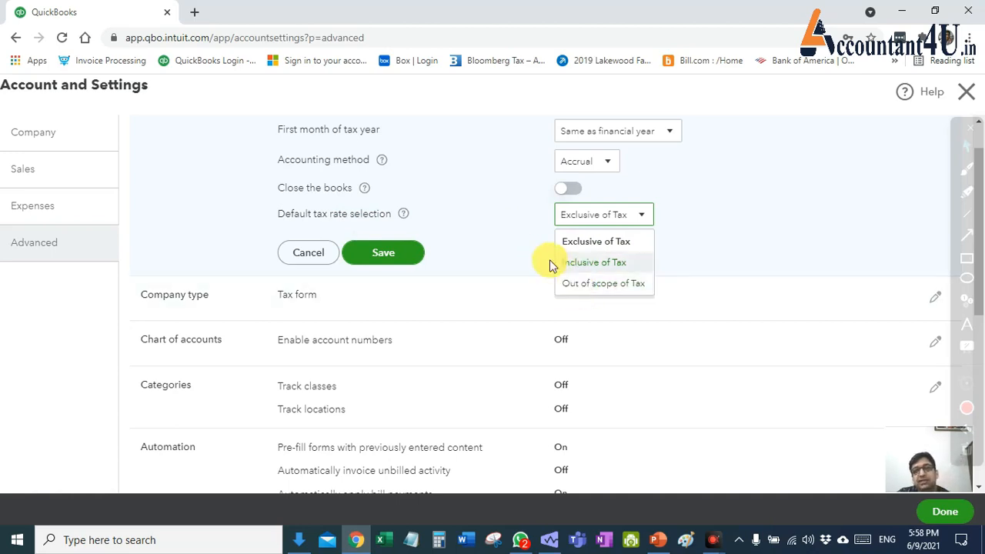
{"action": "left_click", "coordinate": [510, 238]}
{"action": "left_click", "coordinate": [307, 245]}
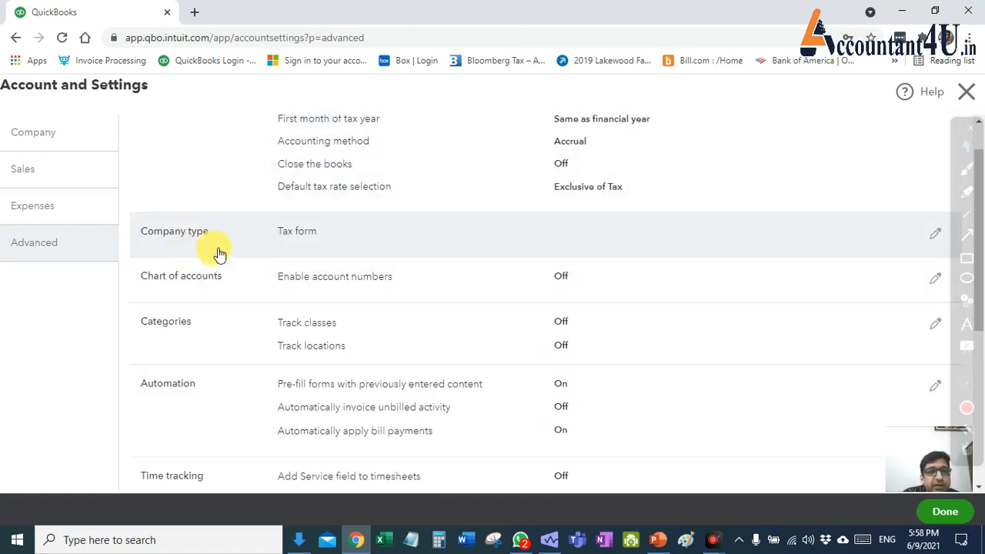
- Open the Company type Tax form setting and the Chart of accounts Enable account numbers setting, cancelling each without changes
{"action": "left_click", "coordinate": [310, 243]}
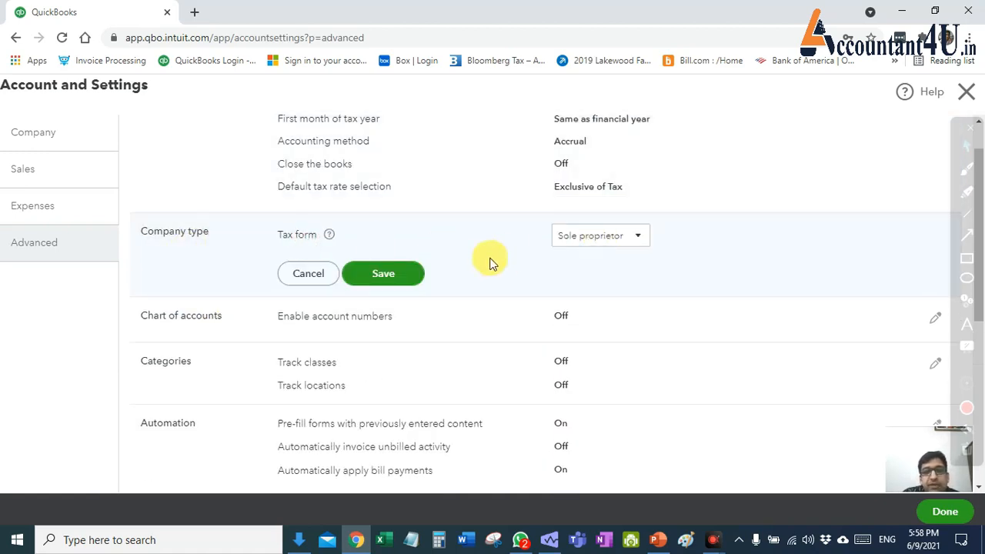
{"action": "left_click", "coordinate": [300, 275]}
{"action": "scroll", "coordinate": [323, 254], "scroll_direction": "down", "scroll_amount": 1}
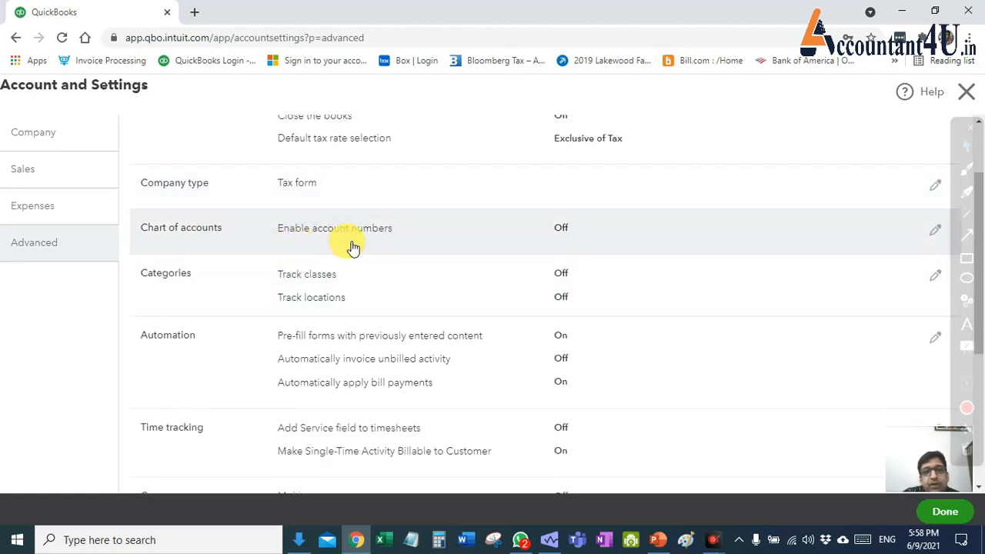
{"action": "left_click", "coordinate": [397, 240]}
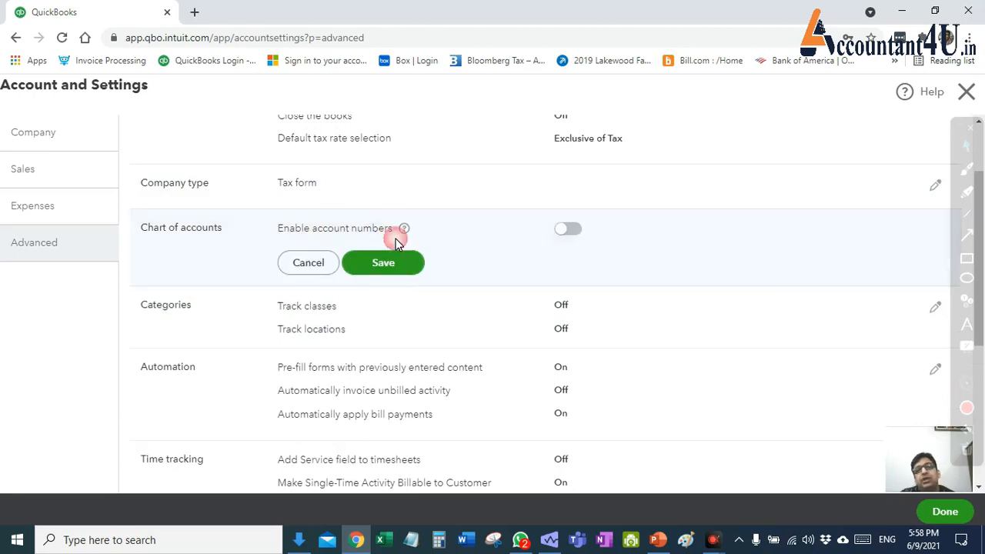
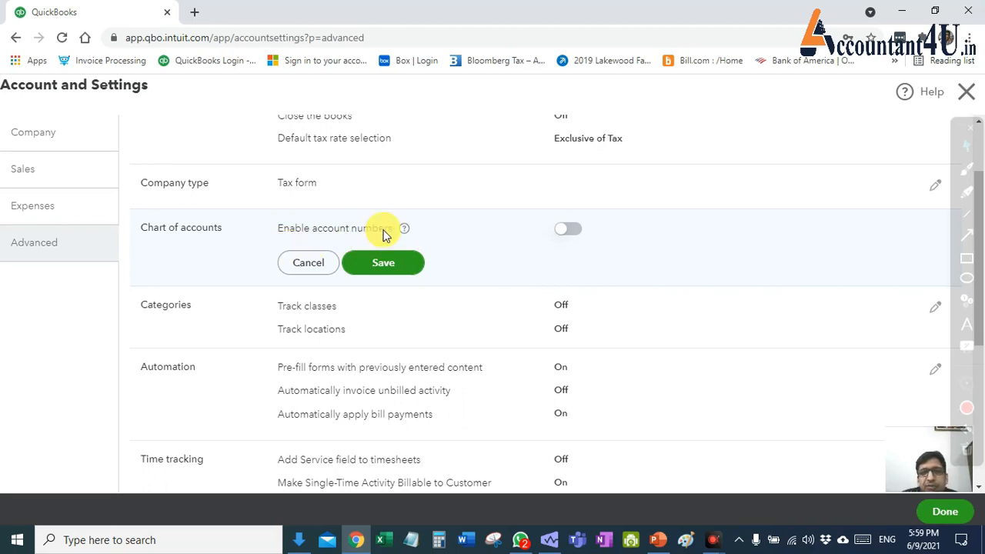
{"action": "left_click", "coordinate": [308, 265]}
{"action": "scroll", "coordinate": [314, 267], "scroll_direction": "down", "scroll_amount": 1}
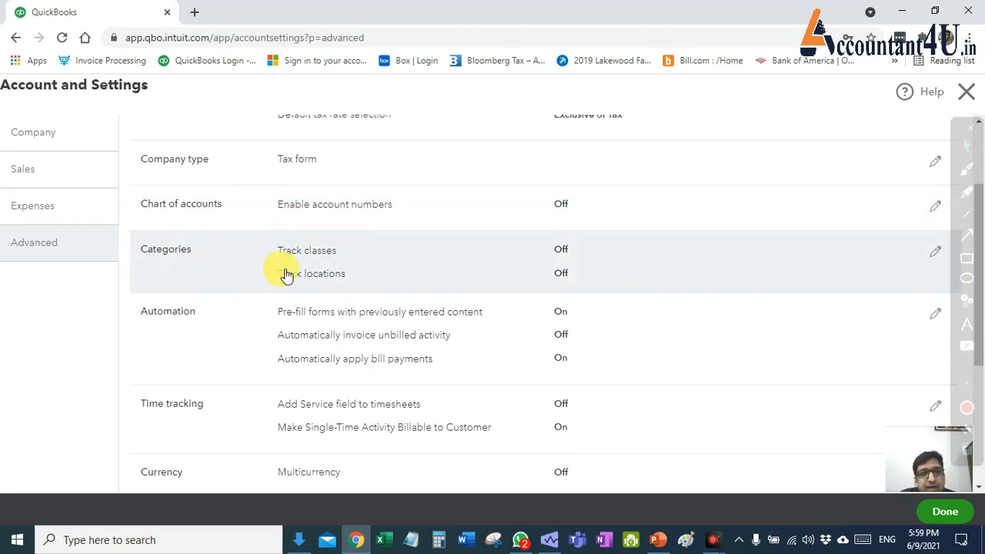
- Try Track classes in the Categories settings, view the Assign classes choices, and switch it back off
{"action": "left_click", "coordinate": [383, 259]}
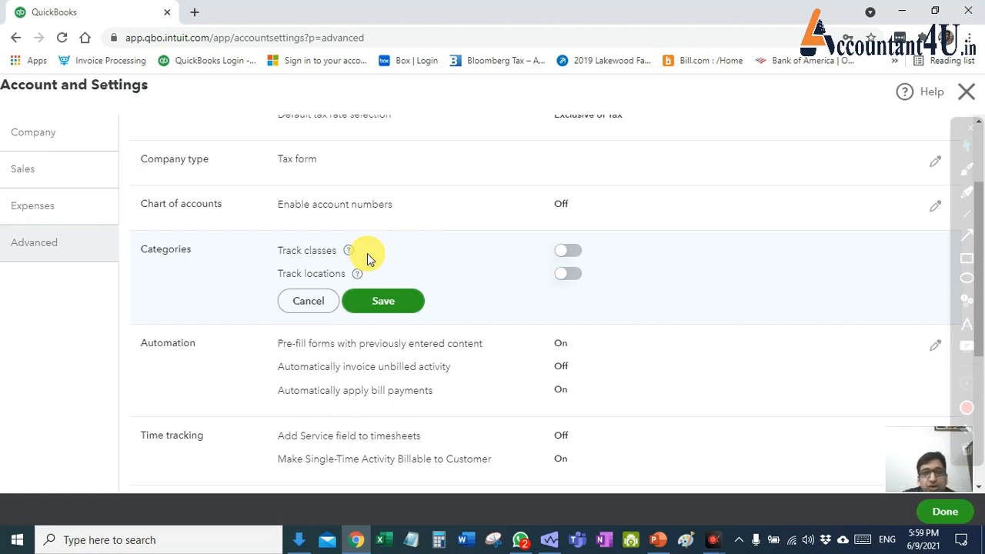
{"action": "left_click", "coordinate": [568, 251]}
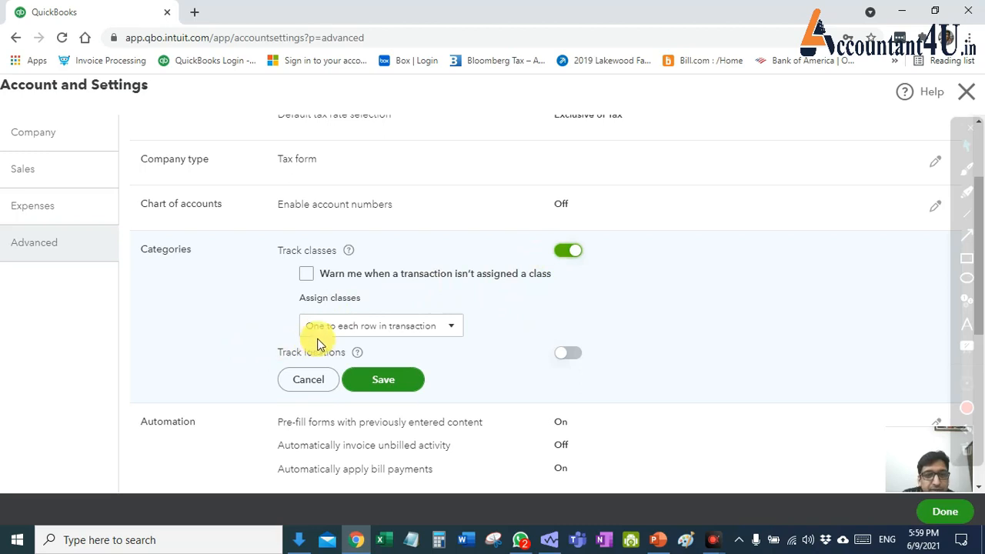
{"action": "left_click", "coordinate": [350, 331]}
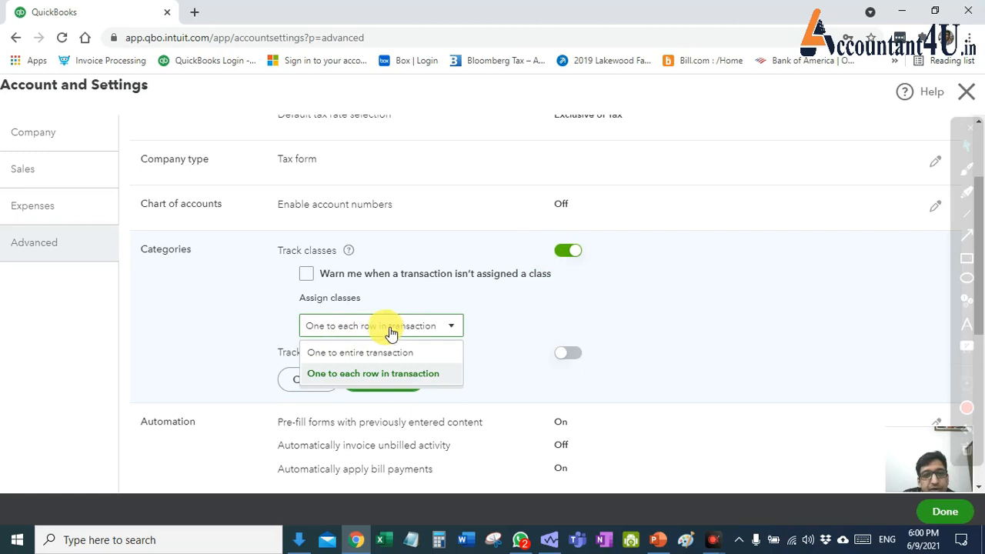
{"action": "left_click", "coordinate": [391, 331]}
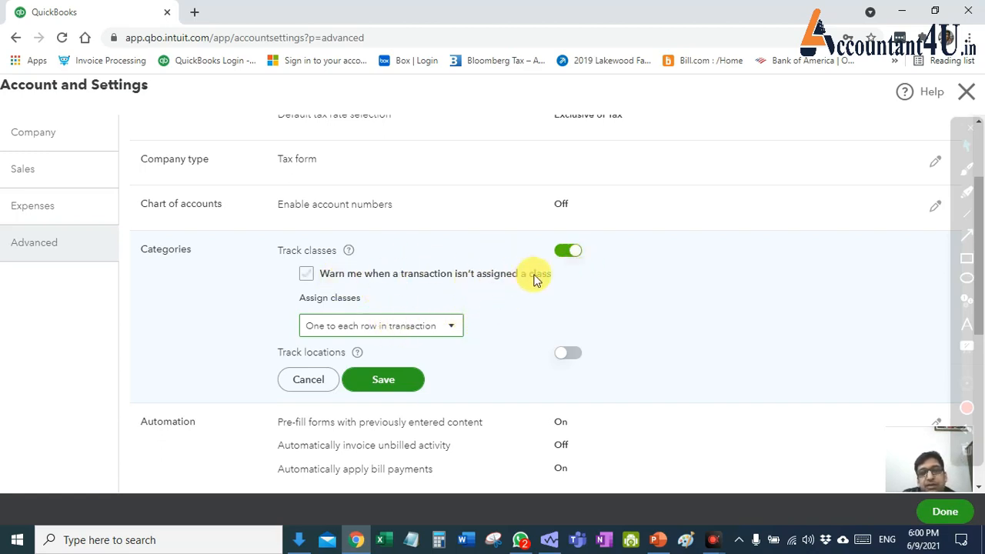
{"action": "left_click", "coordinate": [566, 251]}
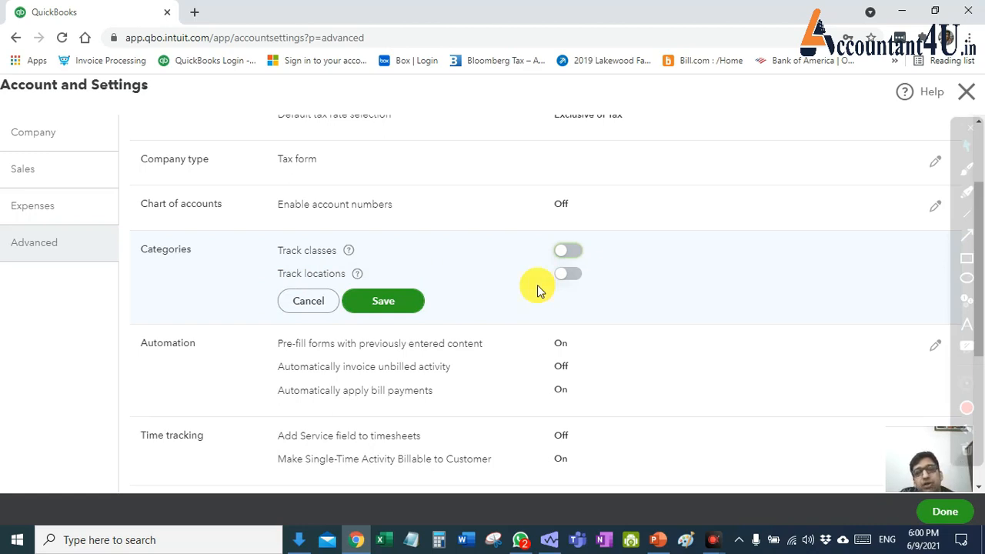
- Try Track locations, view the Location label choices, and switch the option back off
{"action": "left_click", "coordinate": [570, 277]}
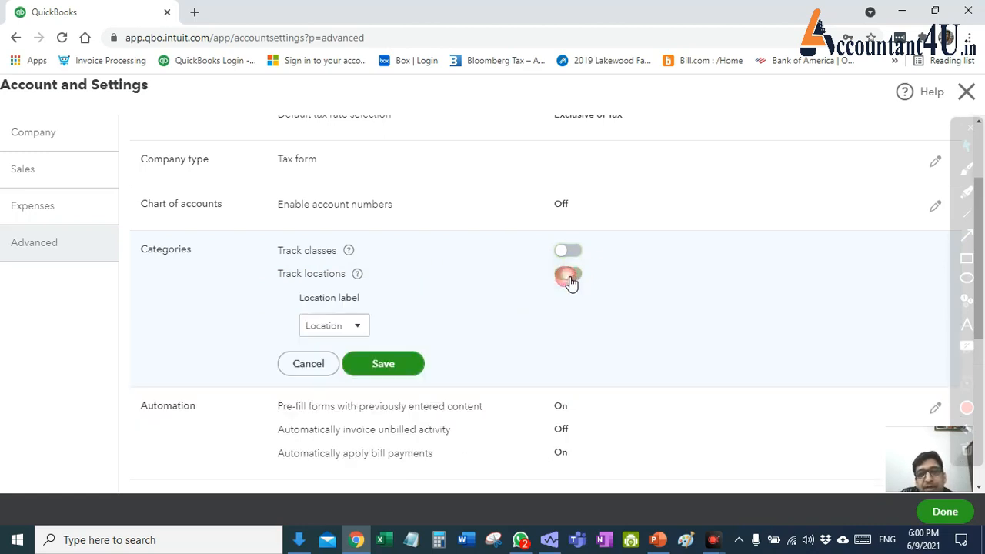
{"action": "left_click", "coordinate": [360, 327]}
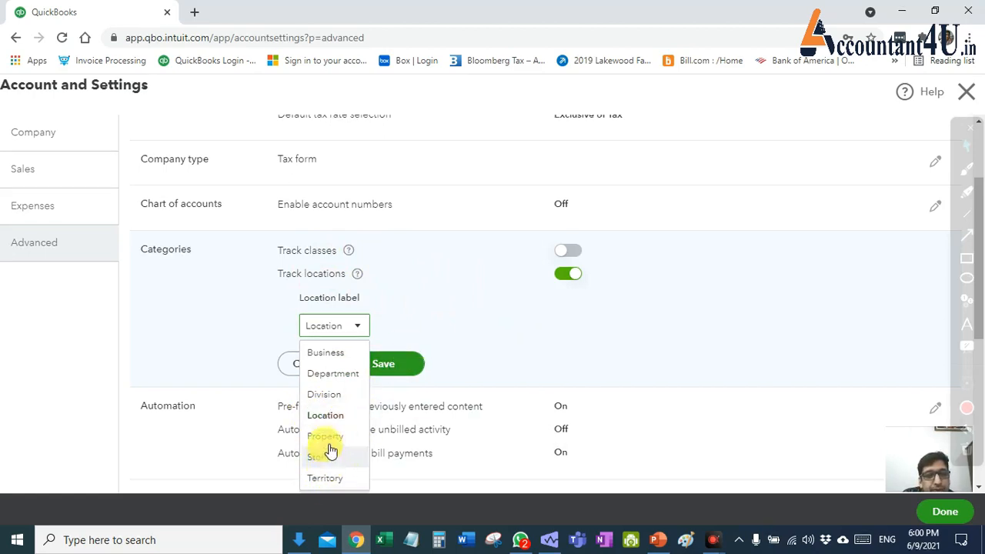
{"action": "left_click", "coordinate": [530, 314]}
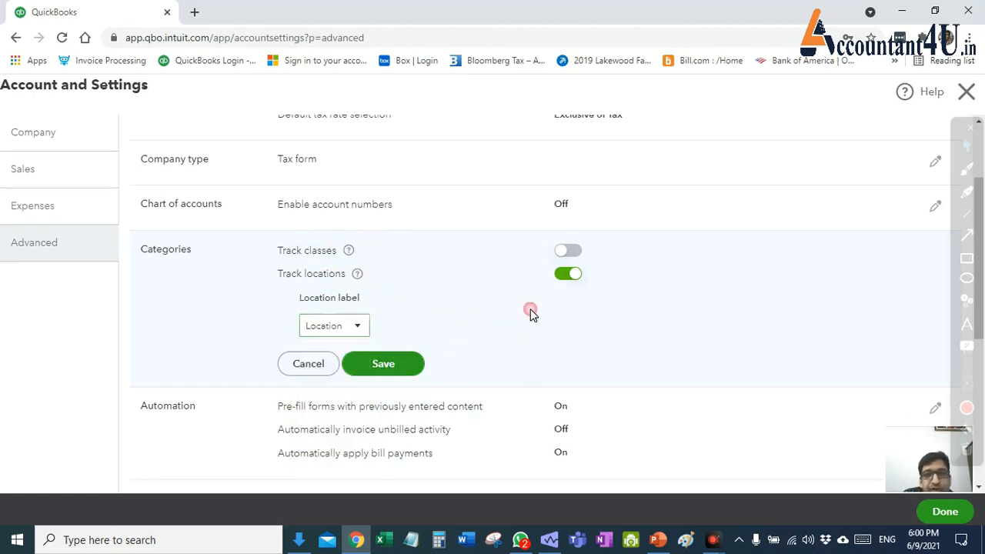
{"action": "left_click", "coordinate": [567, 274]}
- Switch Track classes on once more in the Categories settings and turn it back off
{"action": "left_click", "coordinate": [576, 251]}
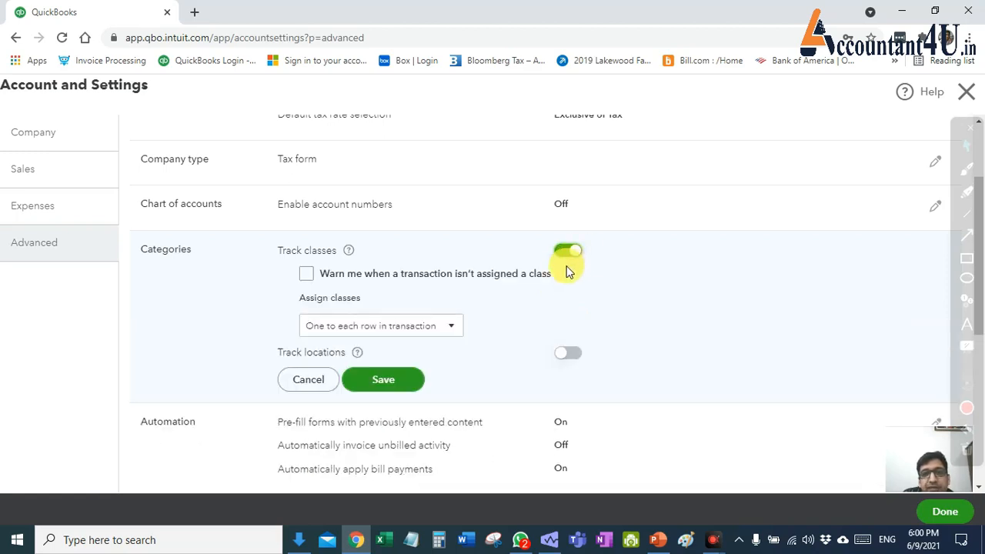
{"action": "left_click", "coordinate": [572, 358]}
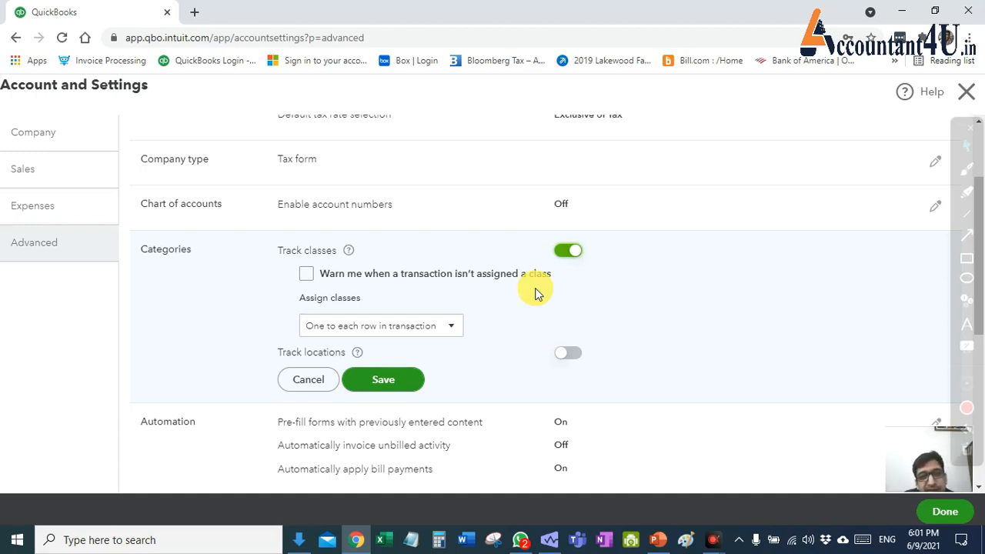
{"action": "left_click", "coordinate": [566, 252]}
{"action": "left_click", "coordinate": [412, 309]}
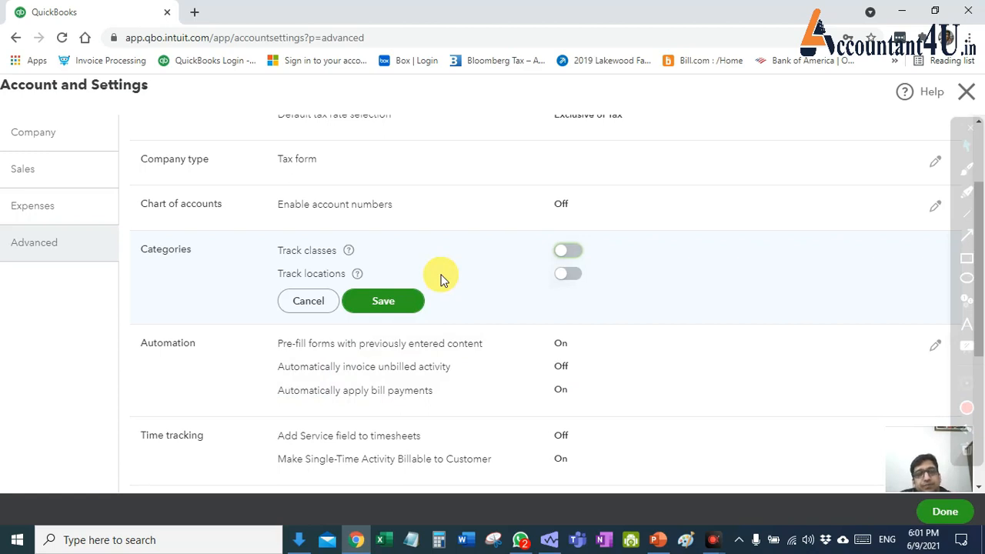
- Review the Automation settings, cancel the open Categories edit, and move on to the Time tracking settings
{"action": "scroll", "coordinate": [441, 279], "scroll_direction": "down", "scroll_amount": 1}
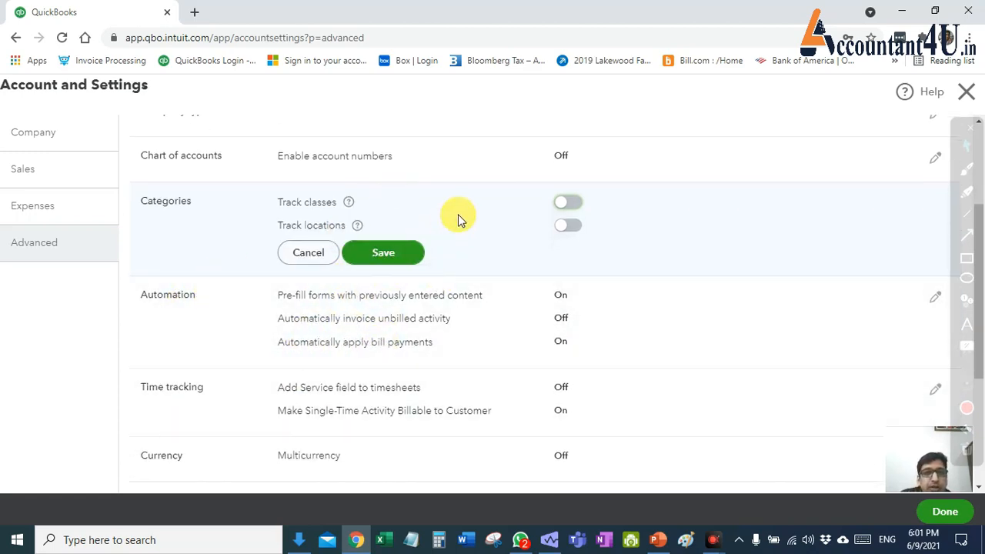
{"action": "scroll", "coordinate": [474, 238], "scroll_direction": "down", "scroll_amount": 1}
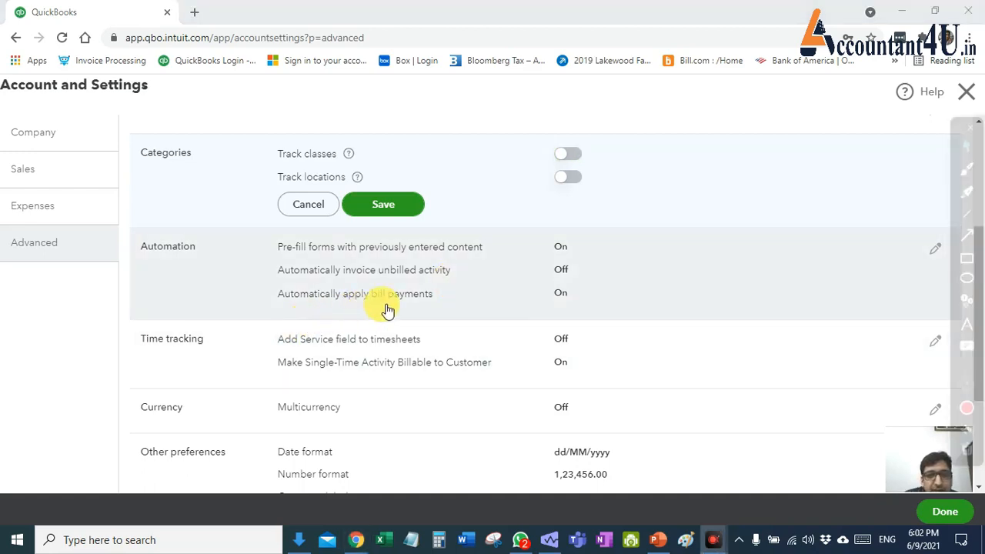
{"action": "scroll", "coordinate": [431, 307], "scroll_direction": "down", "scroll_amount": 1}
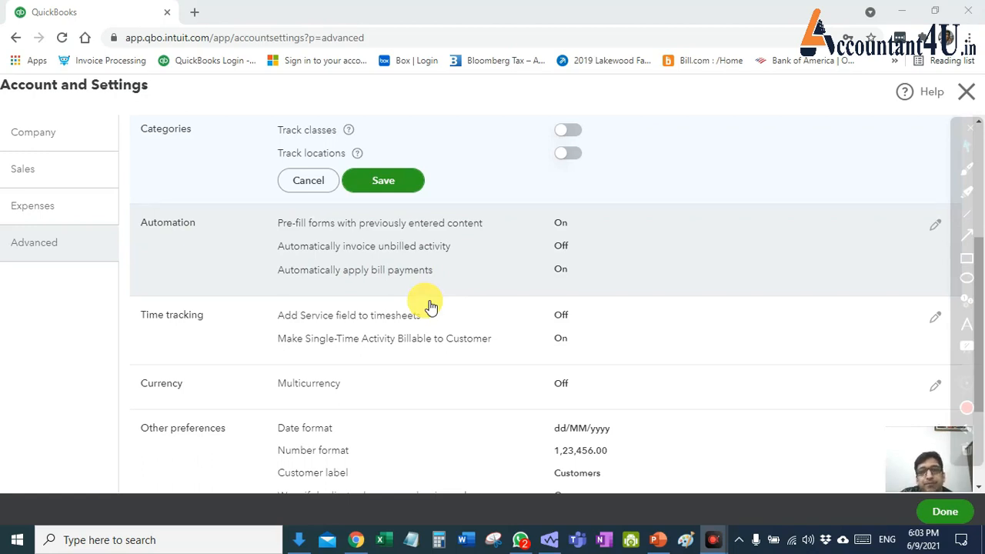
{"action": "scroll", "coordinate": [482, 279], "scroll_direction": "down", "scroll_amount": 1}
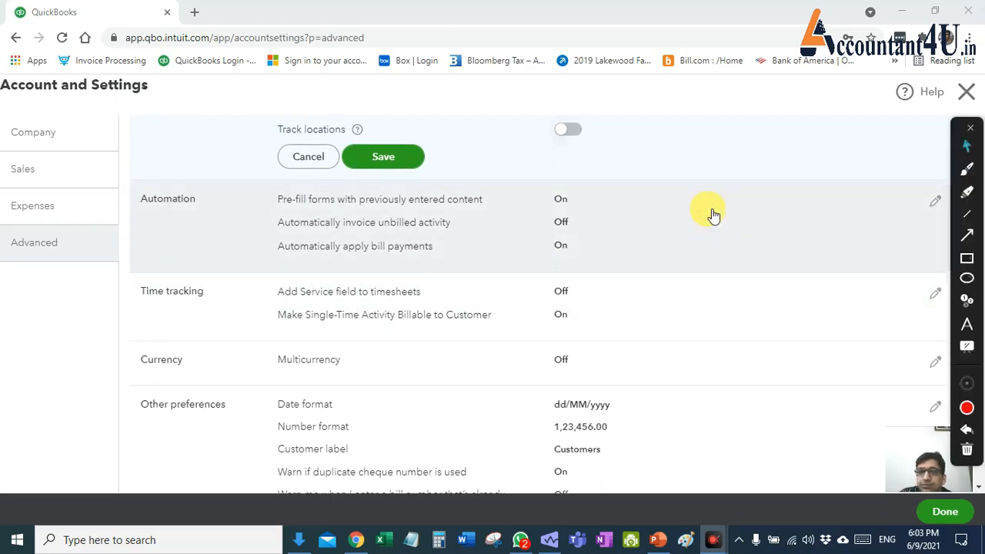
{"action": "scroll", "coordinate": [416, 185], "scroll_direction": "down", "scroll_amount": 1}
{"action": "scroll", "coordinate": [405, 170], "scroll_direction": "up", "scroll_amount": 1}
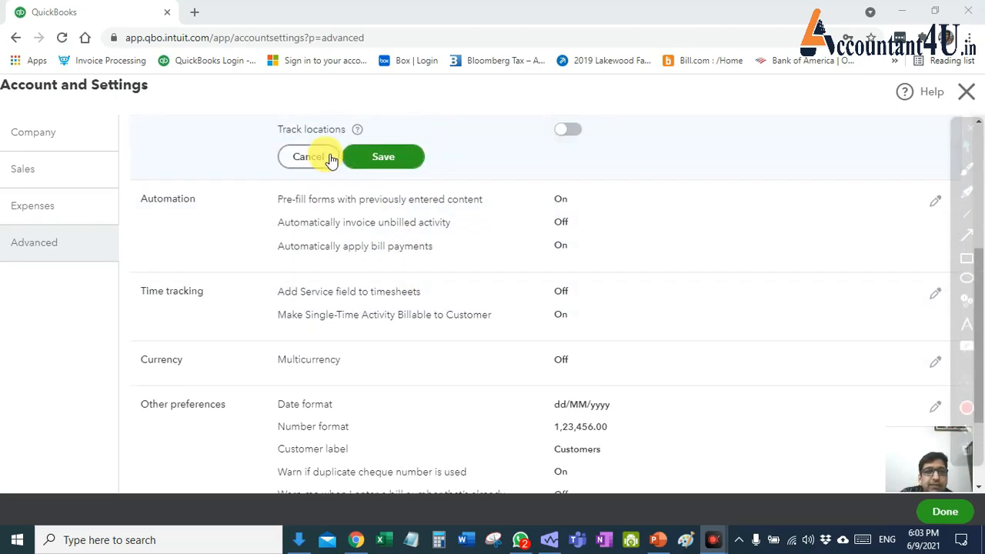
{"action": "left_click", "coordinate": [309, 157]}
{"action": "scroll", "coordinate": [202, 251], "scroll_direction": "down", "scroll_amount": 1}
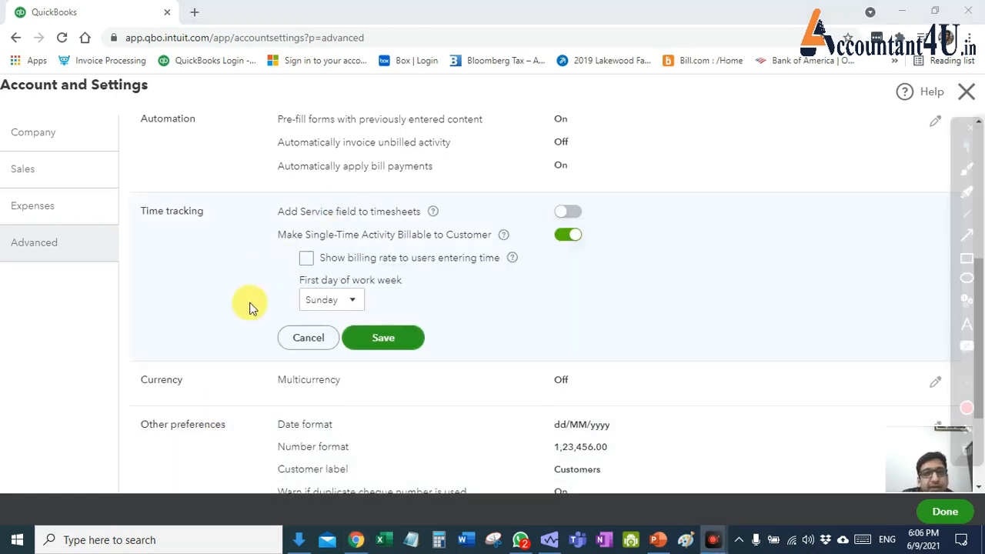
- Cancel and reopen the Time tracking settings, and consult the help on Make Single-Time Activity Billable to Customer
{"action": "left_click", "coordinate": [296, 336]}
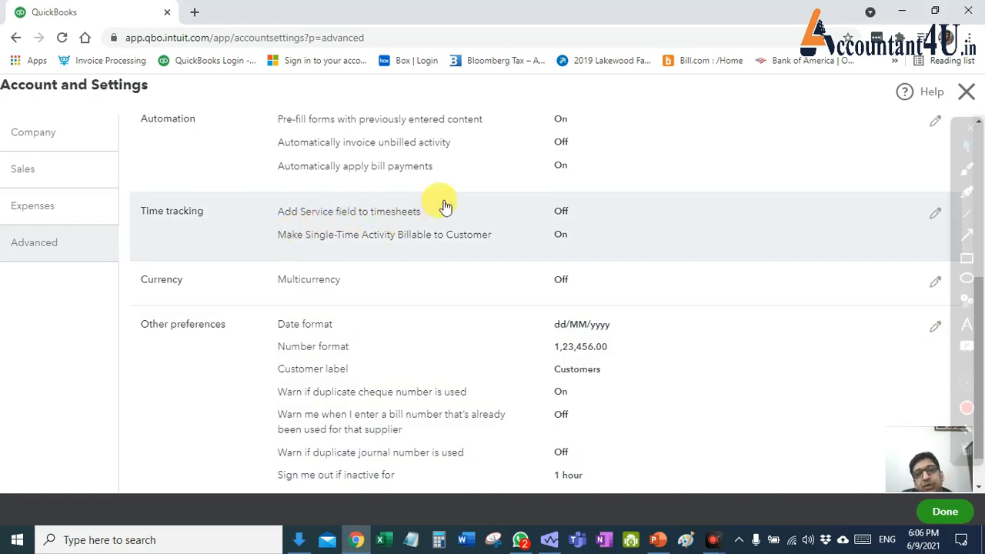
{"action": "left_click", "coordinate": [564, 215]}
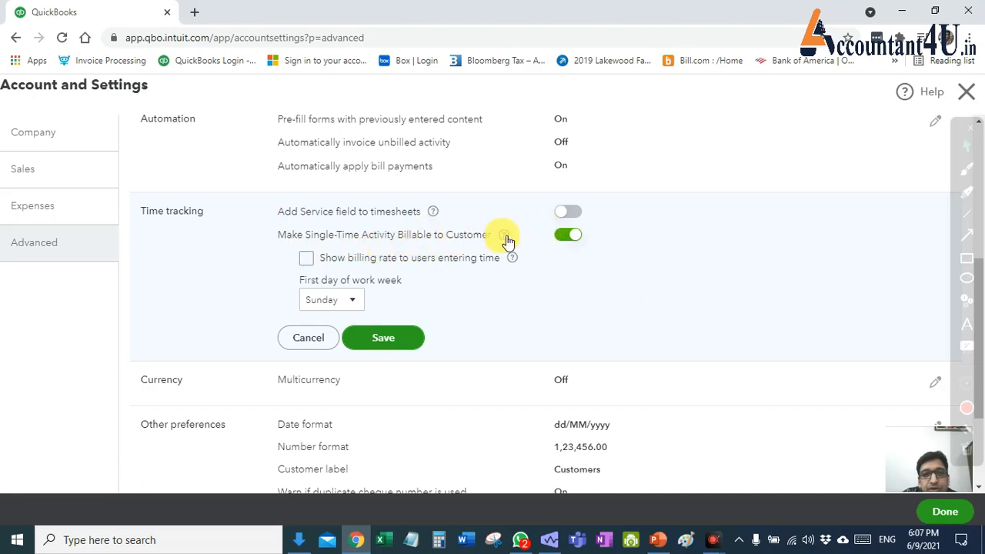
{"action": "mouse_move", "coordinate": [505, 237]}
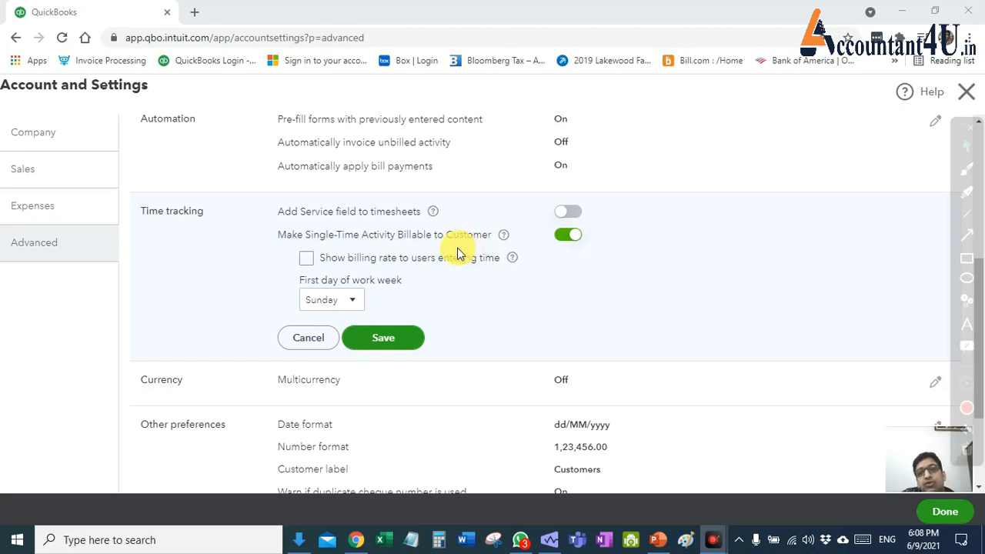
{"action": "left_click", "coordinate": [504, 235]}
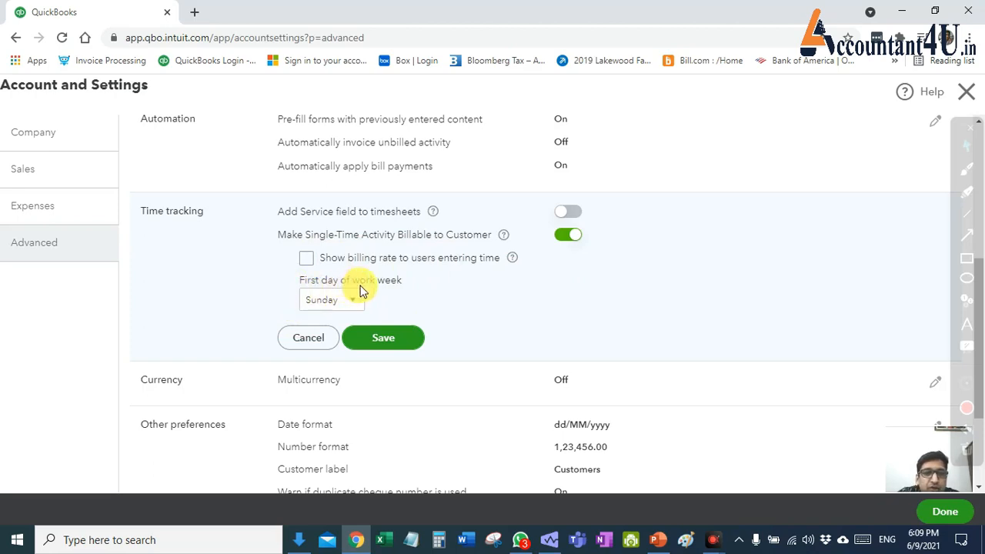
- Try Monday as First day of work week, and move on to the Currency settings without saving the change
{"action": "left_click", "coordinate": [327, 301]}
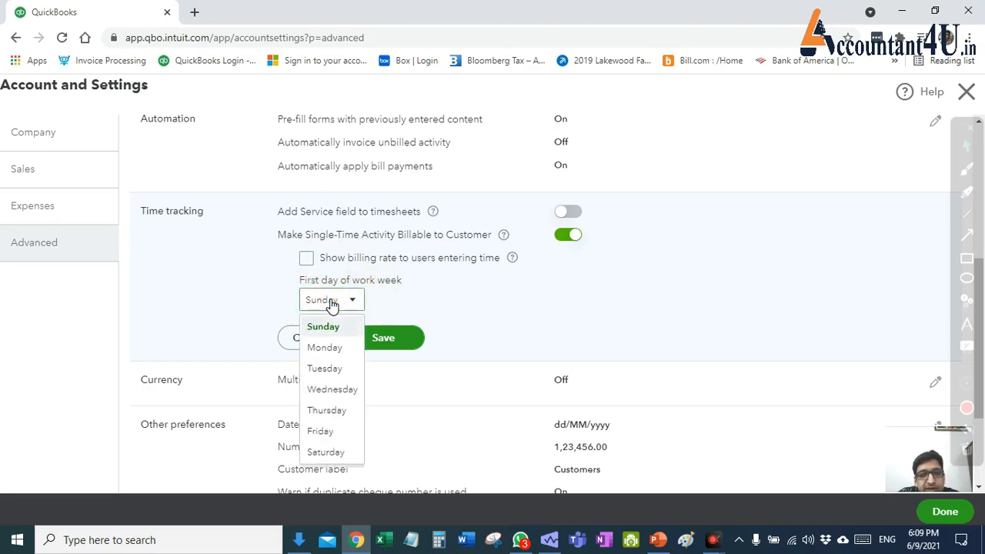
{"action": "left_click", "coordinate": [335, 349]}
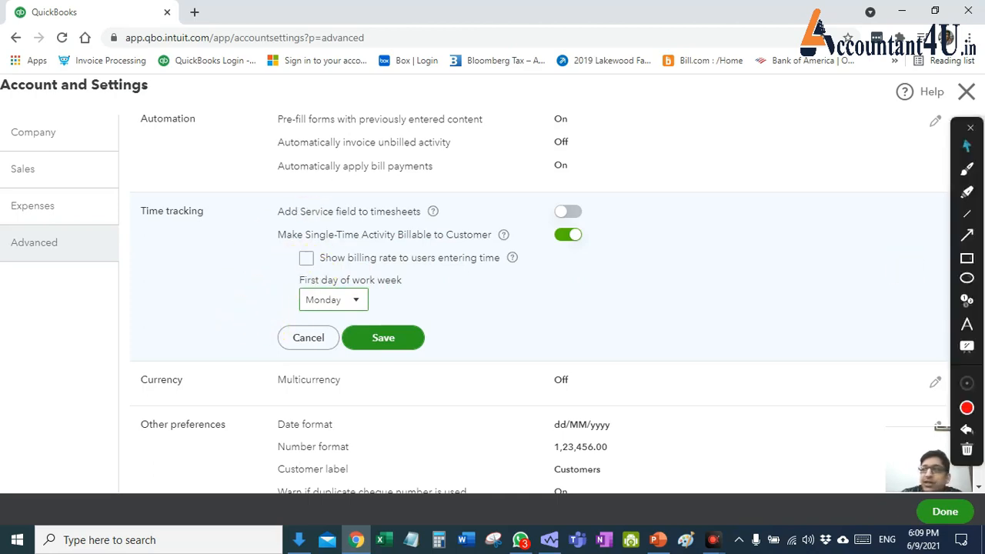
{"action": "scroll", "coordinate": [176, 208], "scroll_direction": "down", "scroll_amount": 3}
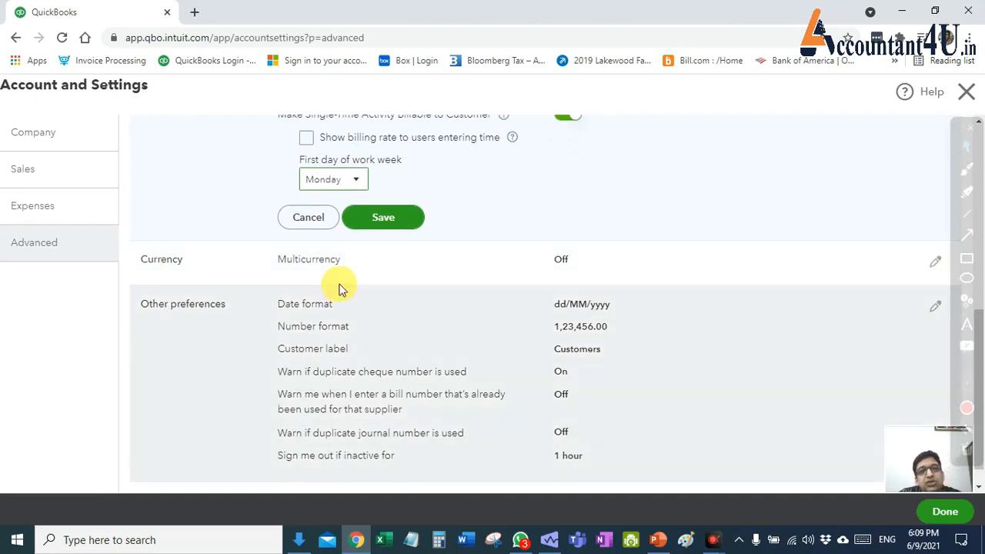
{"action": "left_click", "coordinate": [359, 270]}
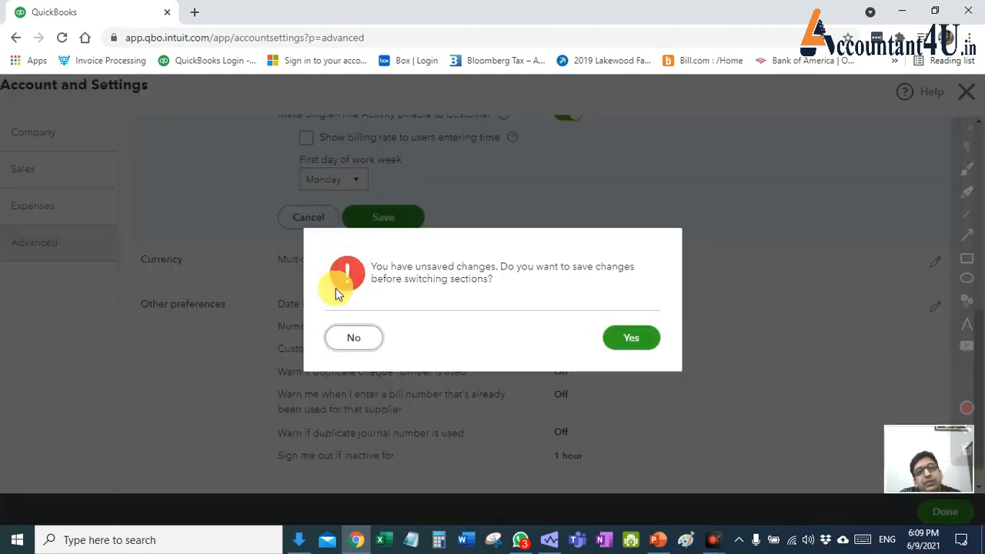
{"action": "left_click", "coordinate": [354, 338]}
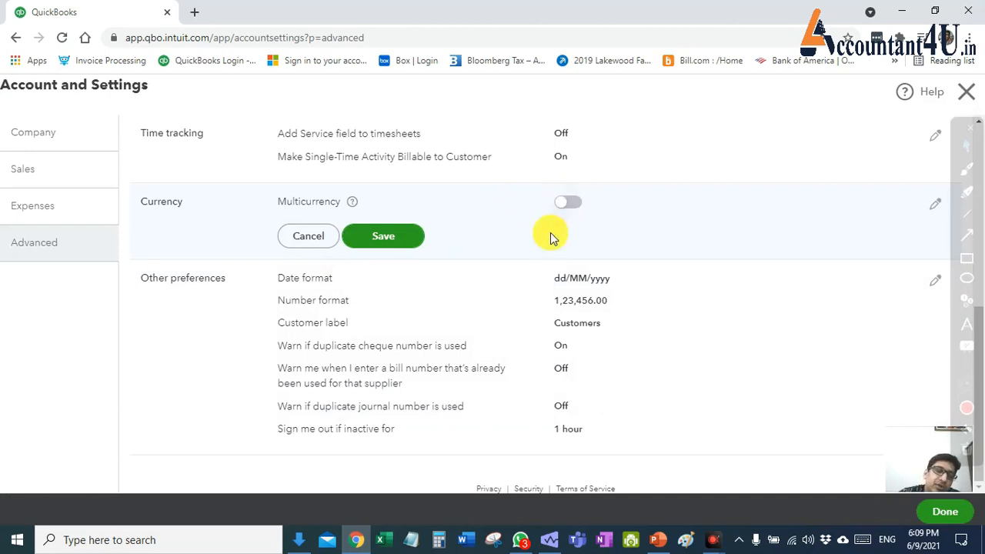
- Try Multicurrency in the Currency settings and switch it back off
{"action": "scroll", "coordinate": [550, 233], "scroll_direction": "up", "scroll_amount": 1}
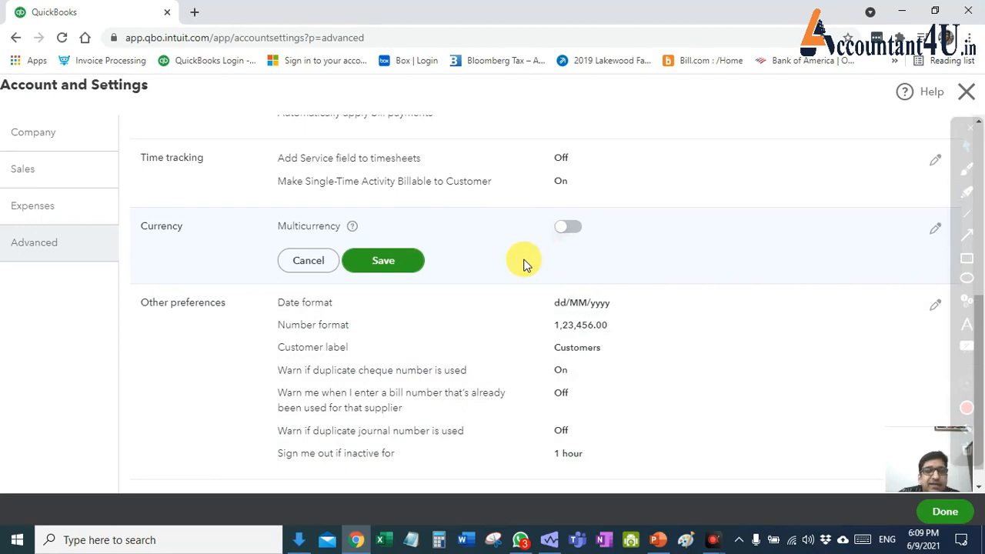
{"action": "left_click", "coordinate": [569, 229]}
{"action": "left_click", "coordinate": [568, 233]}
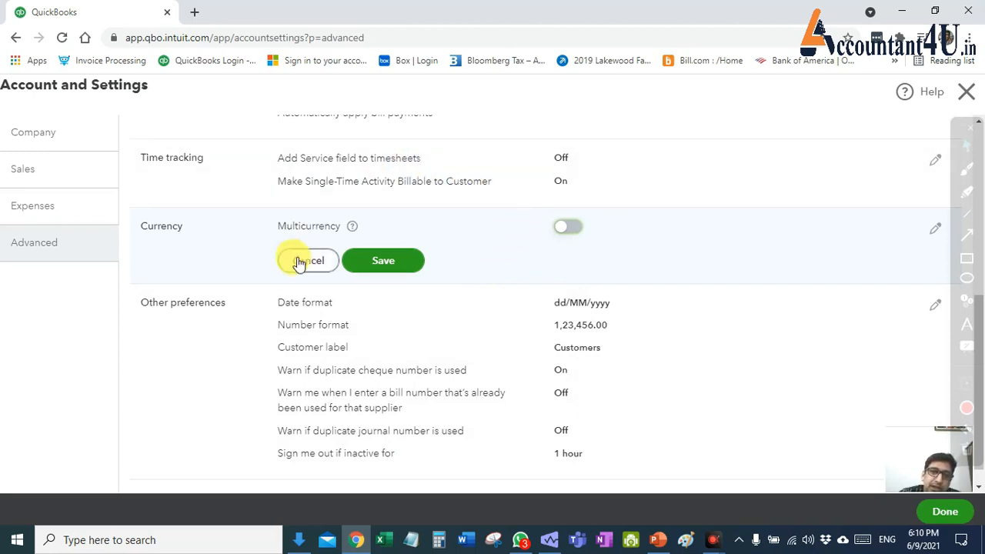
- Switch Multicurrency on and off once more, and cancel the Currency edit
{"action": "left_click", "coordinate": [579, 228]}
{"action": "left_click", "coordinate": [567, 227]}
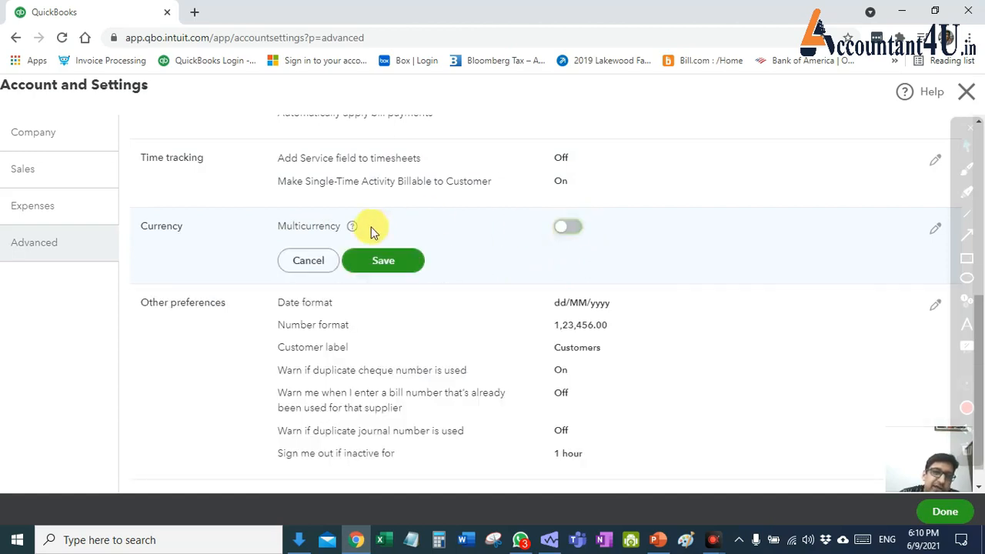
{"action": "left_click", "coordinate": [307, 261]}
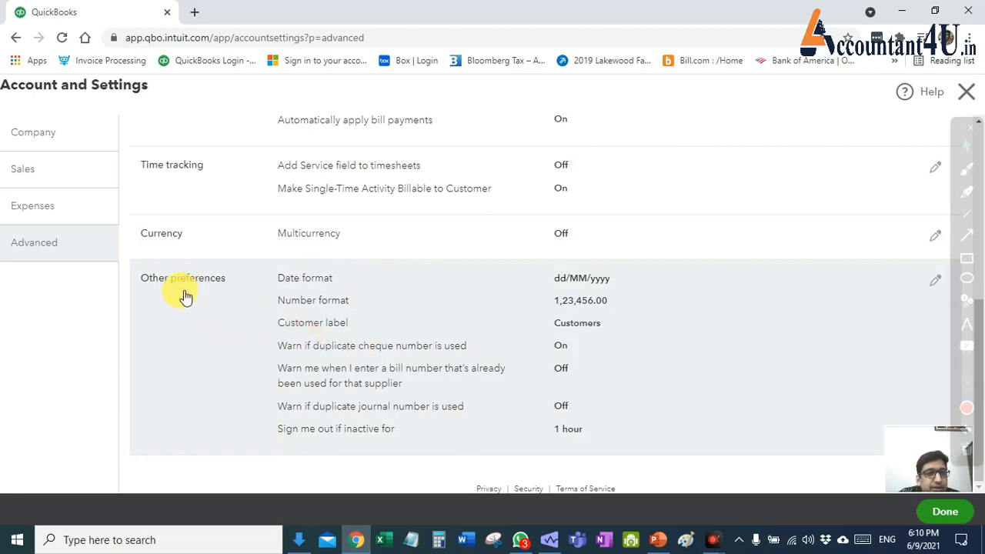
- Open Other preferences for editing, try MM-dd-yyyy as the Date format, and set it back to dd/MM/yyyy
{"action": "left_click", "coordinate": [564, 285]}
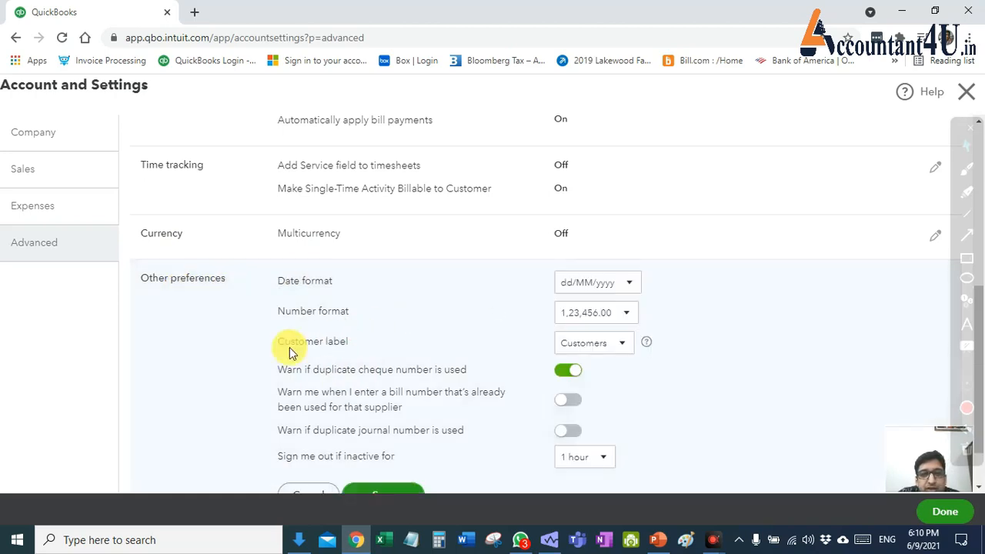
{"action": "left_click", "coordinate": [608, 286]}
{"action": "left_click", "coordinate": [608, 284]}
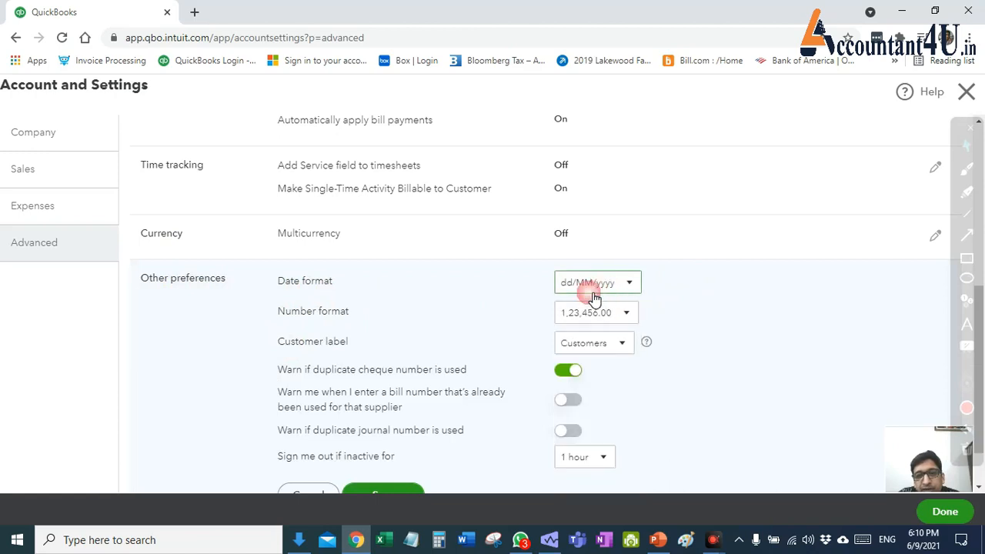
{"action": "scroll", "coordinate": [462, 293], "scroll_direction": "down", "scroll_amount": 1}
{"action": "left_click", "coordinate": [579, 239]}
{"action": "left_click", "coordinate": [579, 243]}
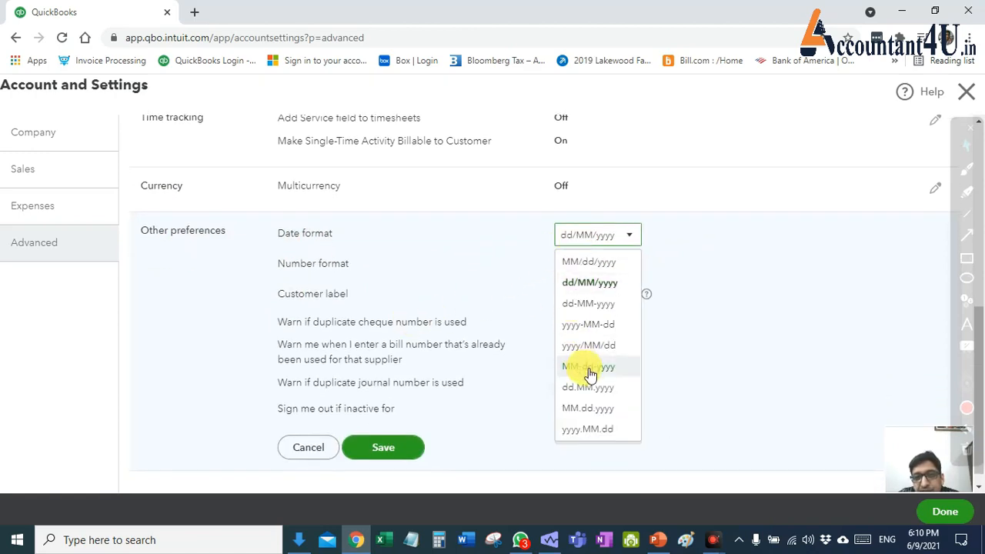
{"action": "left_click", "coordinate": [589, 369]}
{"action": "left_click", "coordinate": [579, 238]}
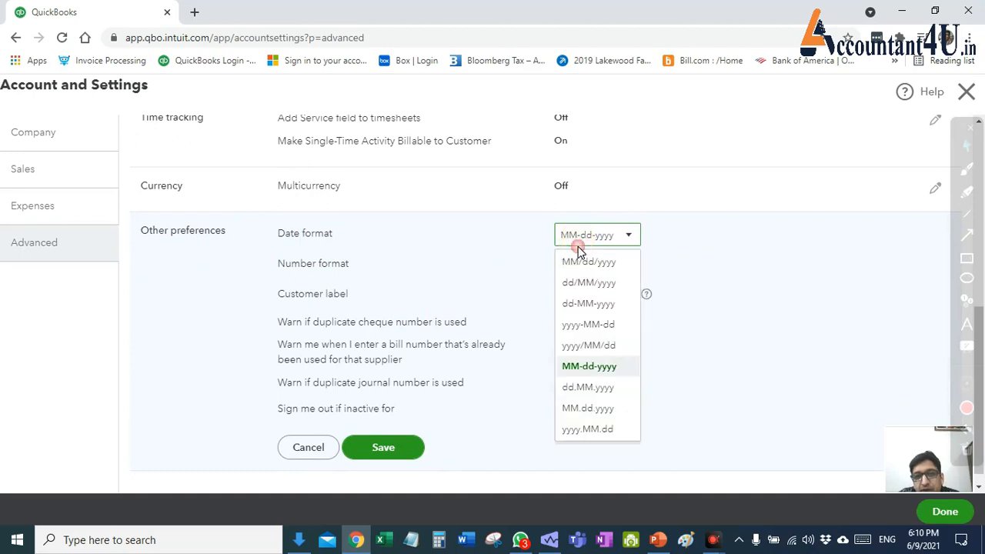
{"action": "left_click", "coordinate": [588, 286]}
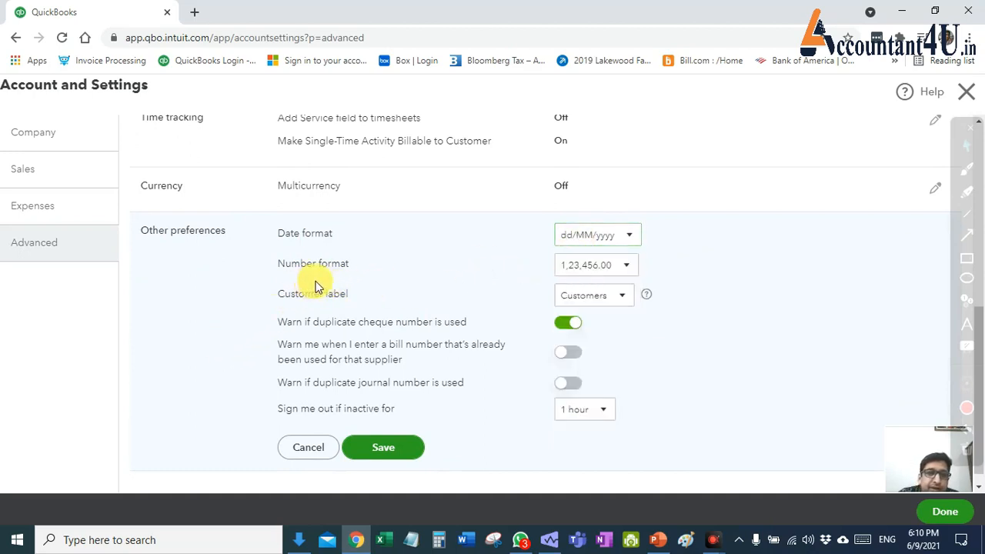
- Try 123,456.00 as the Number format and set it back to 1,23,456.00
{"action": "left_click", "coordinate": [595, 266]}
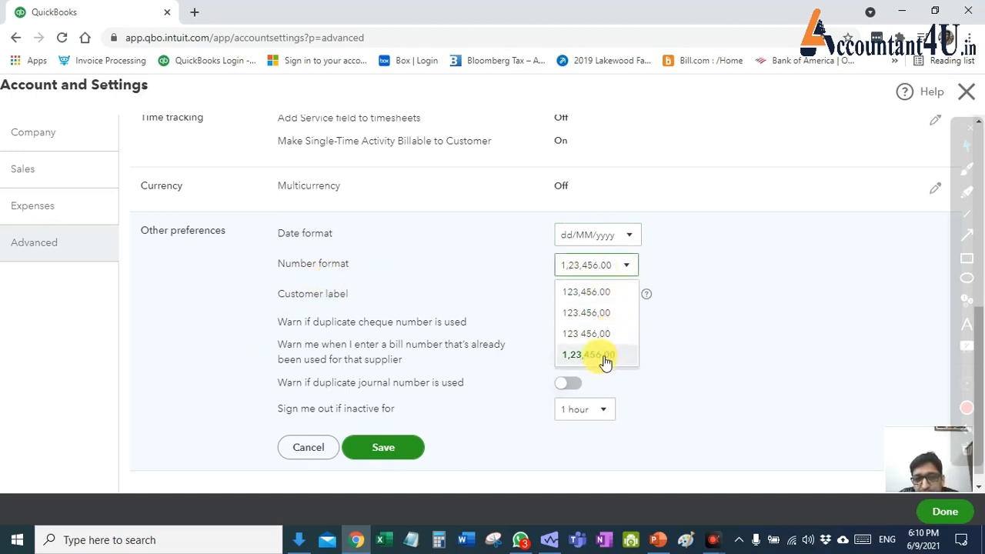
{"action": "left_click", "coordinate": [592, 299]}
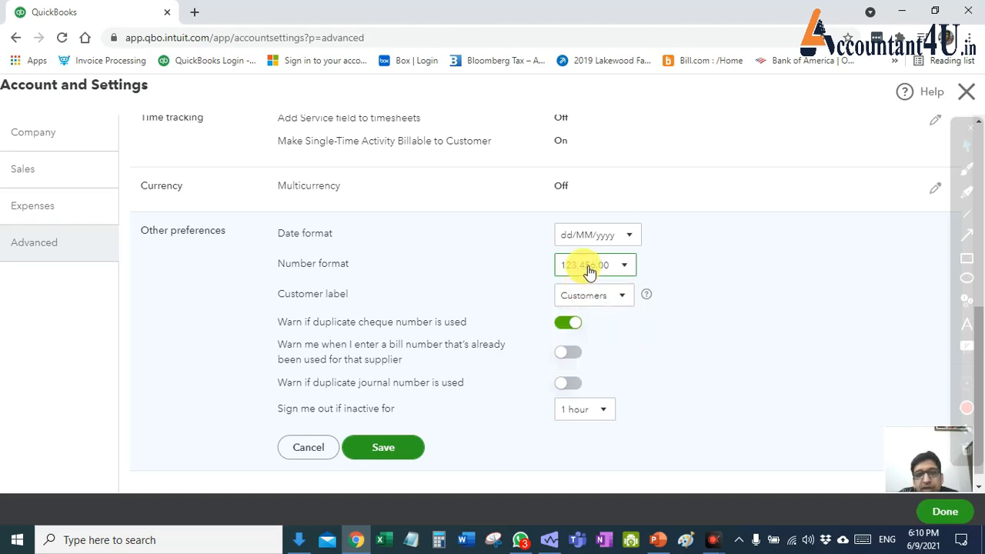
{"action": "left_click", "coordinate": [589, 271]}
{"action": "left_click", "coordinate": [574, 330]}
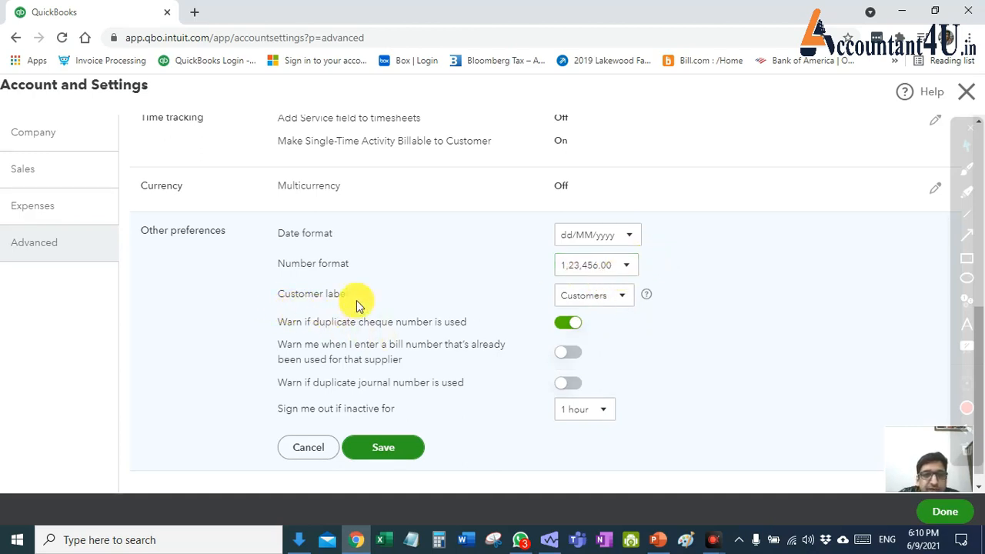
- Examine the available Customer label choices without picking a different one
{"action": "left_click", "coordinate": [596, 299]}
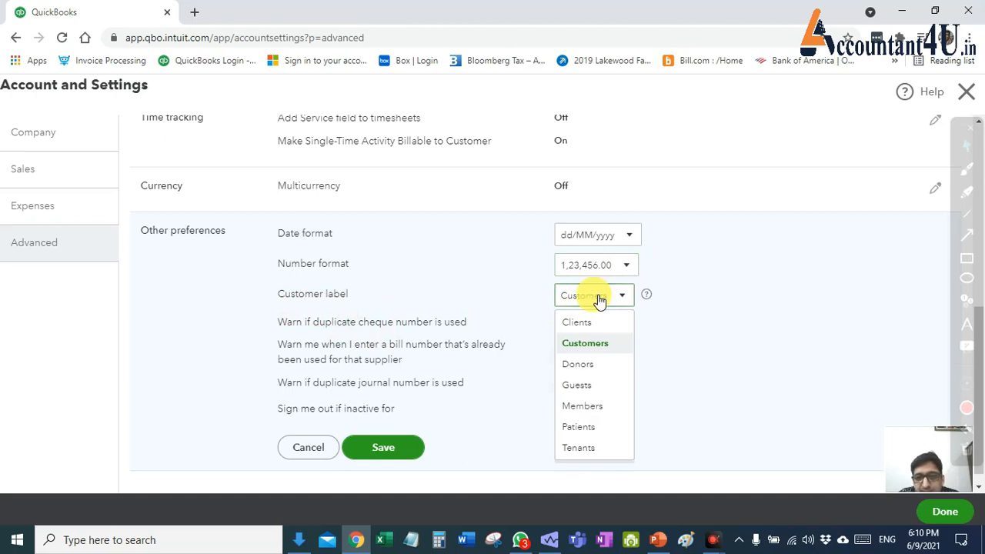
{"action": "left_click", "coordinate": [658, 369]}
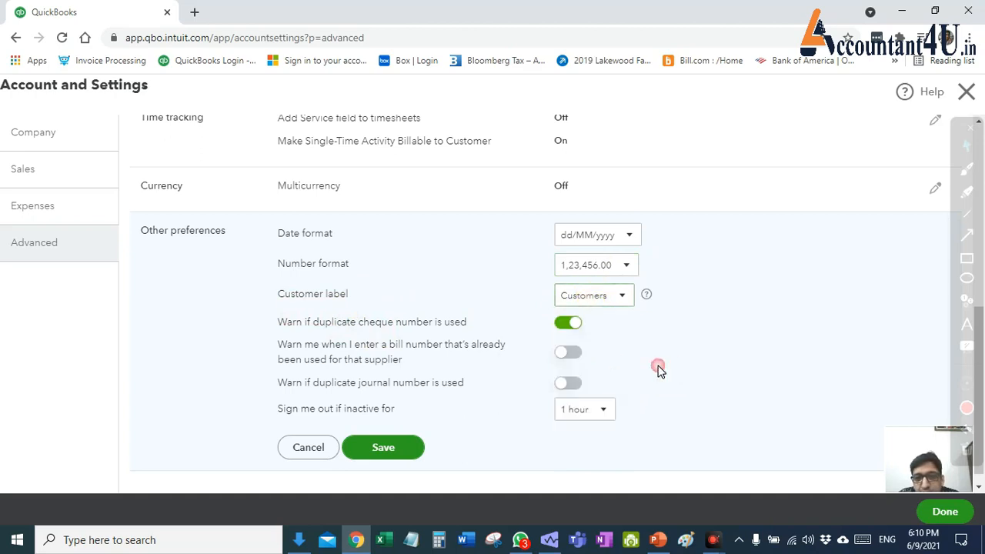
{"action": "left_click", "coordinate": [608, 298]}
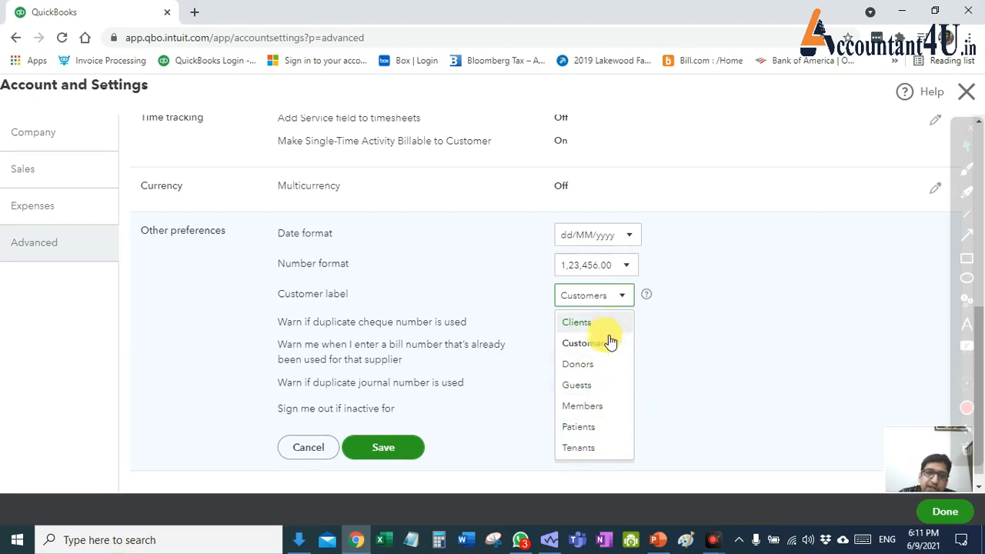
{"action": "left_click", "coordinate": [685, 335]}
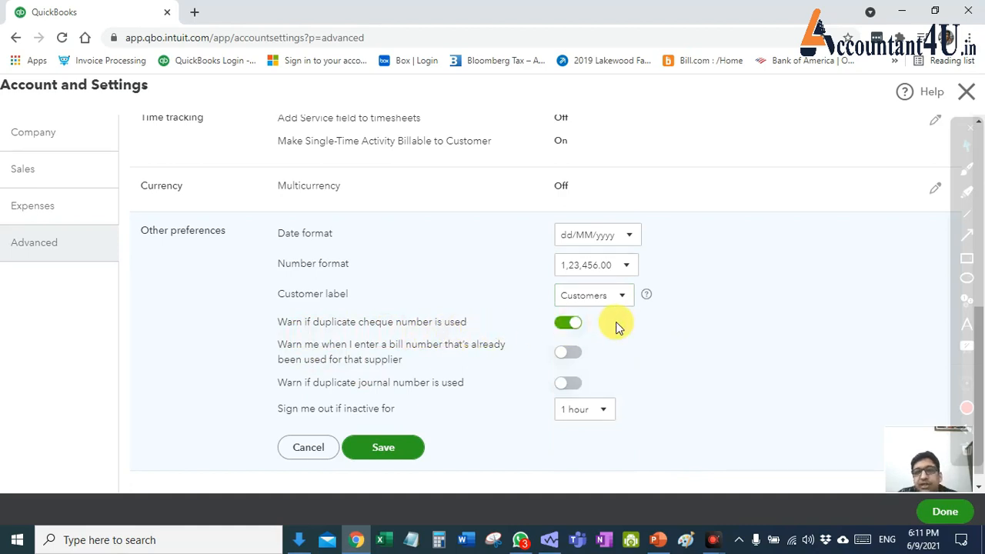
- Turn on the warnings for bill numbers already used for a supplier and for duplicate journal numbers
{"action": "scroll", "coordinate": [629, 333], "scroll_direction": "down", "scroll_amount": 1}
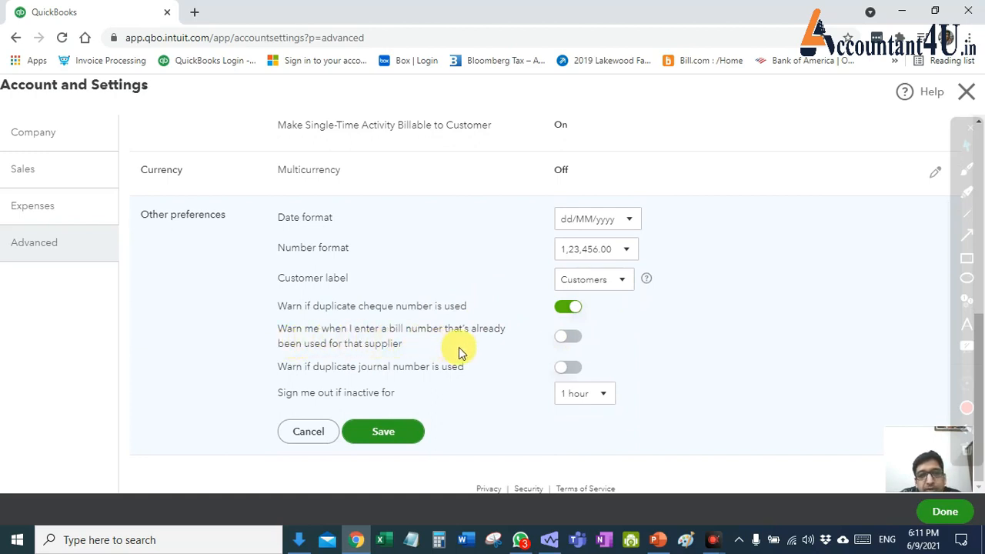
{"action": "left_click", "coordinate": [571, 341]}
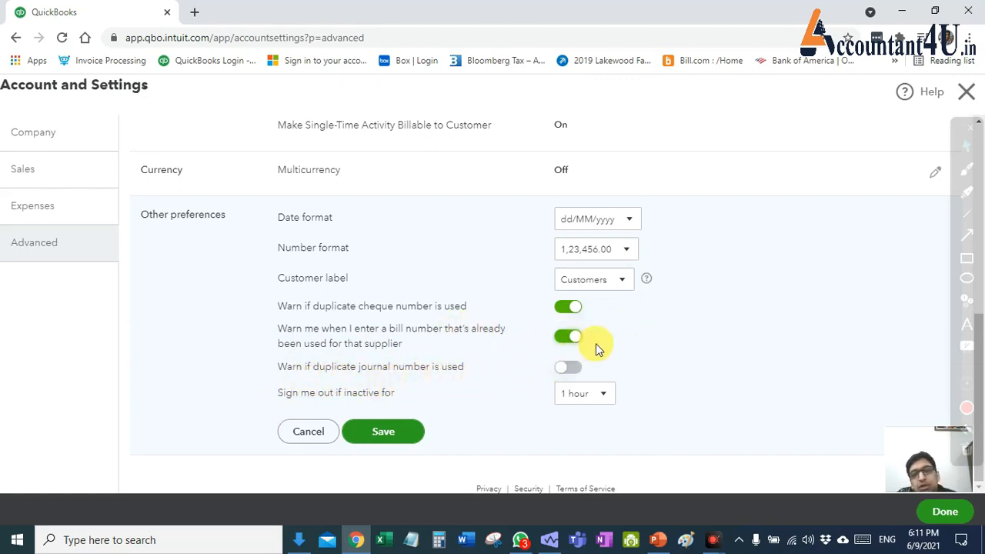
{"action": "left_click", "coordinate": [569, 369]}
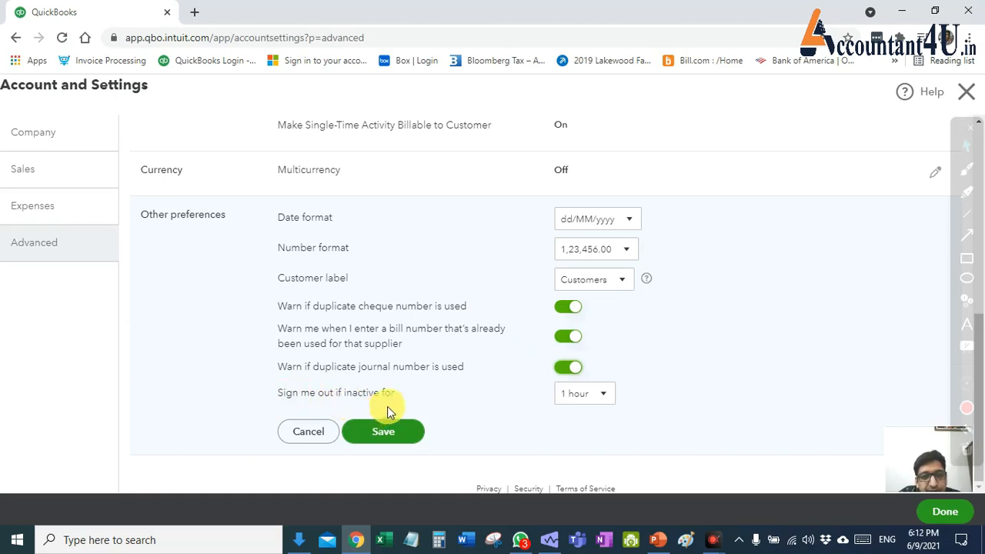
- Try 2 hours for Sign me out if inactive for, and cancel the Other preferences edit
{"action": "left_click", "coordinate": [578, 394]}
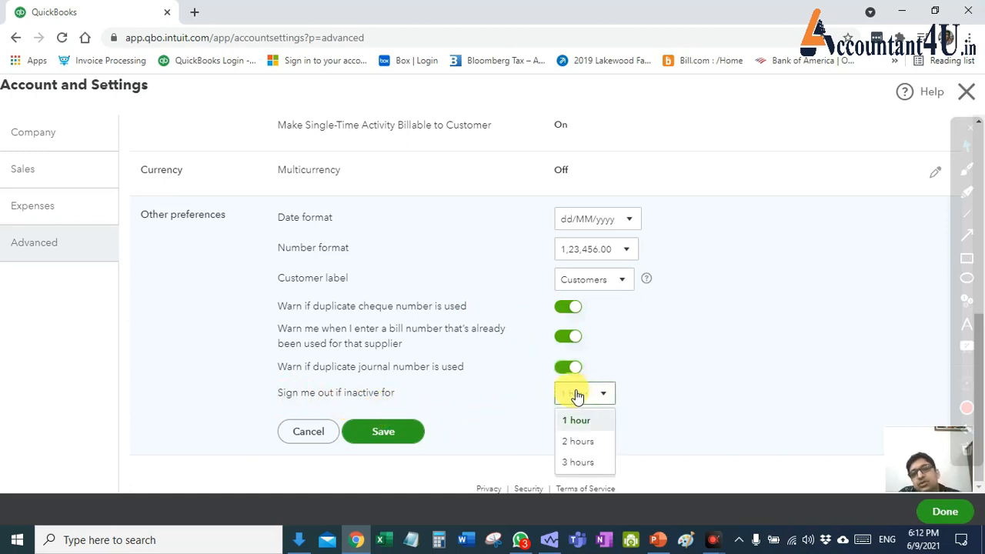
{"action": "left_click", "coordinate": [495, 397]}
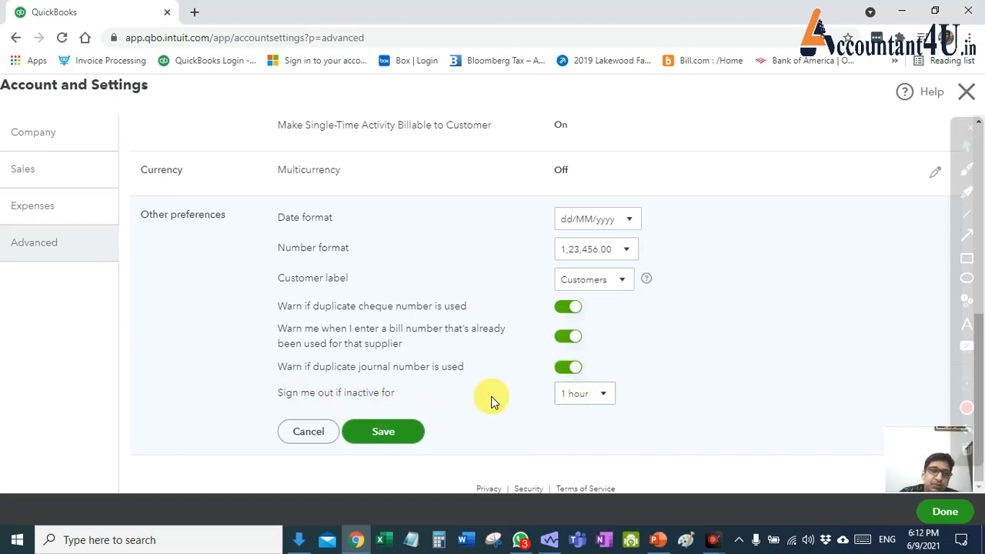
{"action": "left_click", "coordinate": [587, 395]}
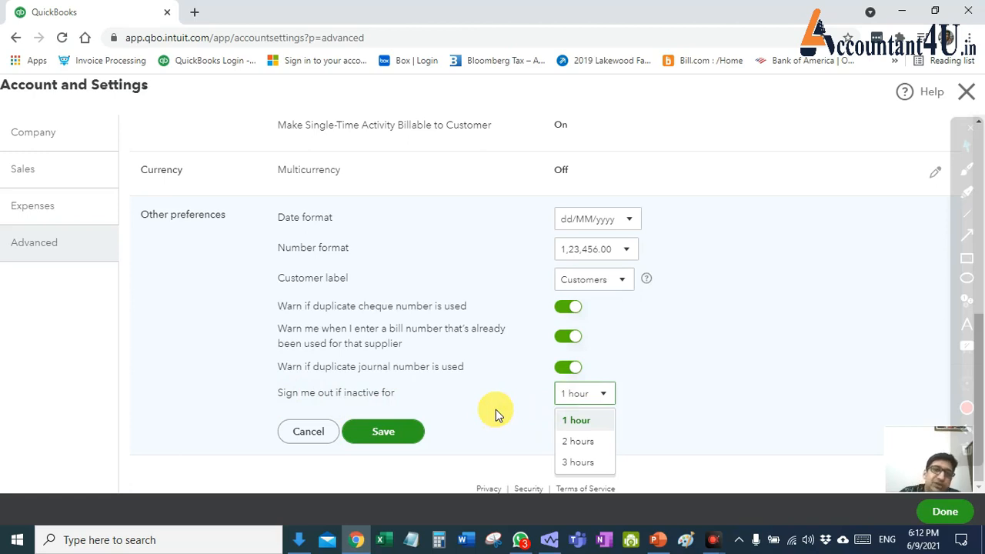
{"action": "left_click", "coordinate": [583, 422]}
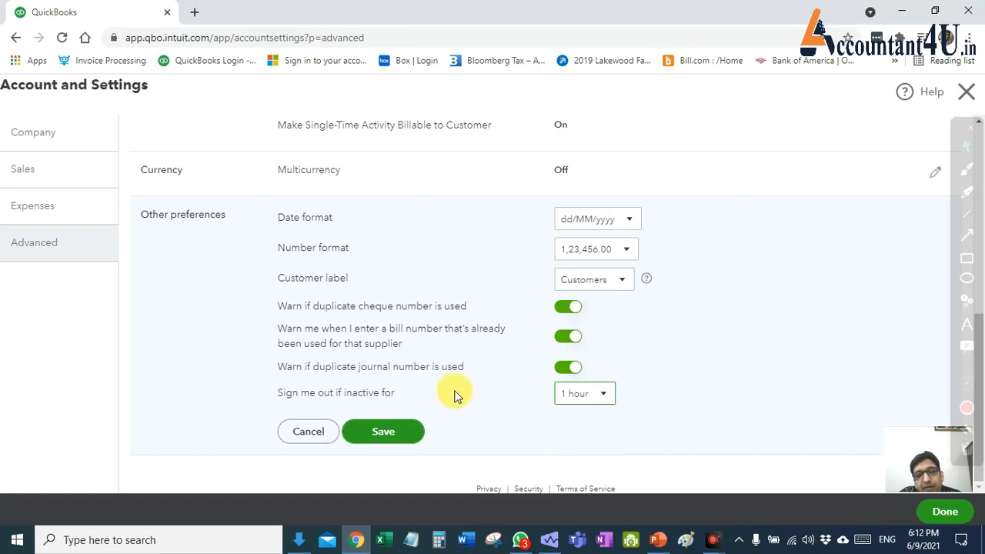
{"action": "left_click", "coordinate": [603, 398]}
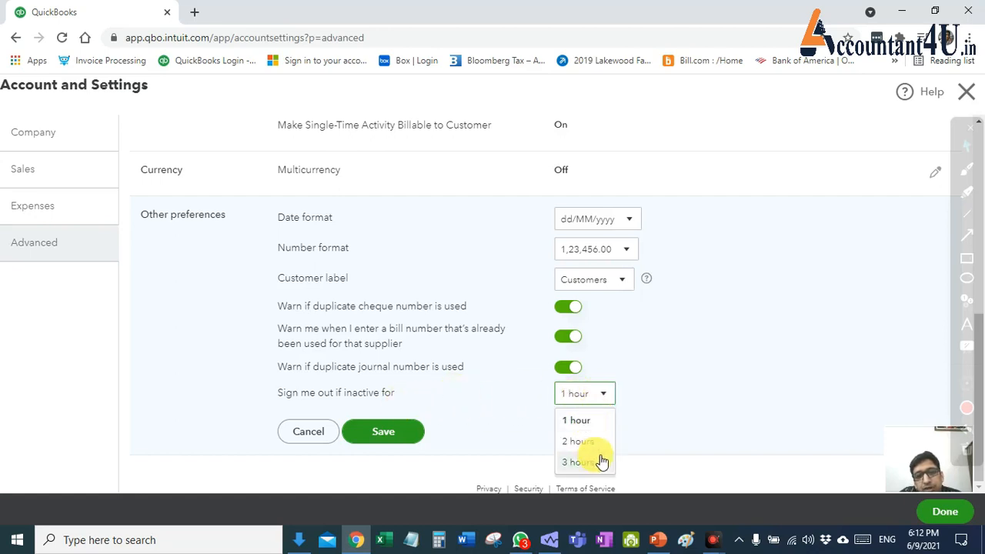
{"action": "left_click", "coordinate": [593, 440]}
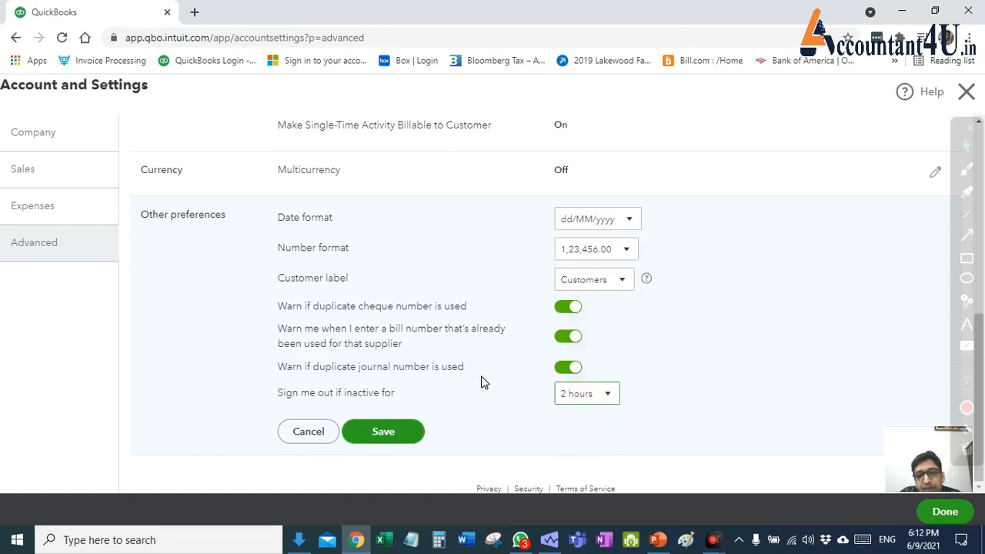
{"action": "left_click", "coordinate": [324, 432]}
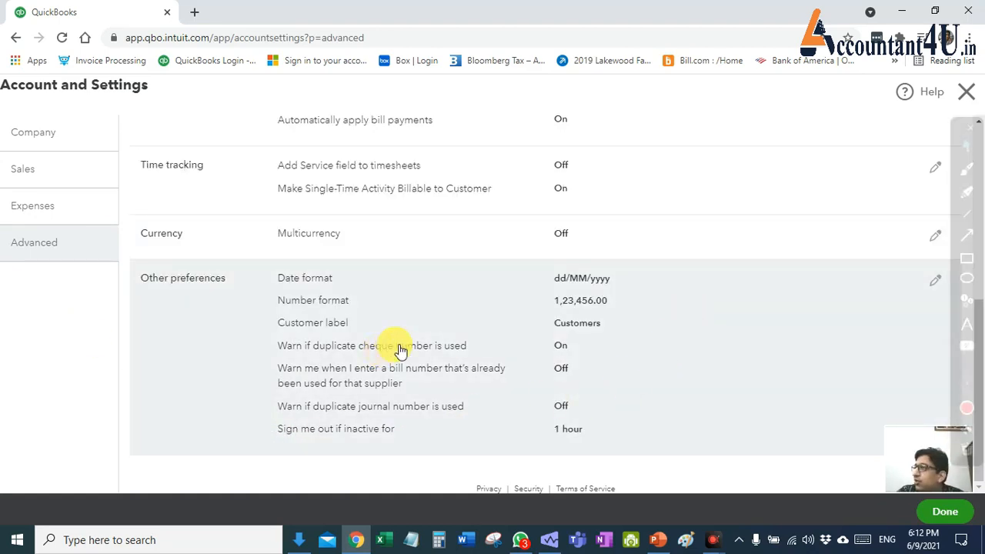
- Revisit the Company, Sales and Expenses settings, return to the Company settings, and dismiss the CCleaner notification
{"action": "scroll", "coordinate": [365, 316], "scroll_direction": "up", "scroll_amount": 5}
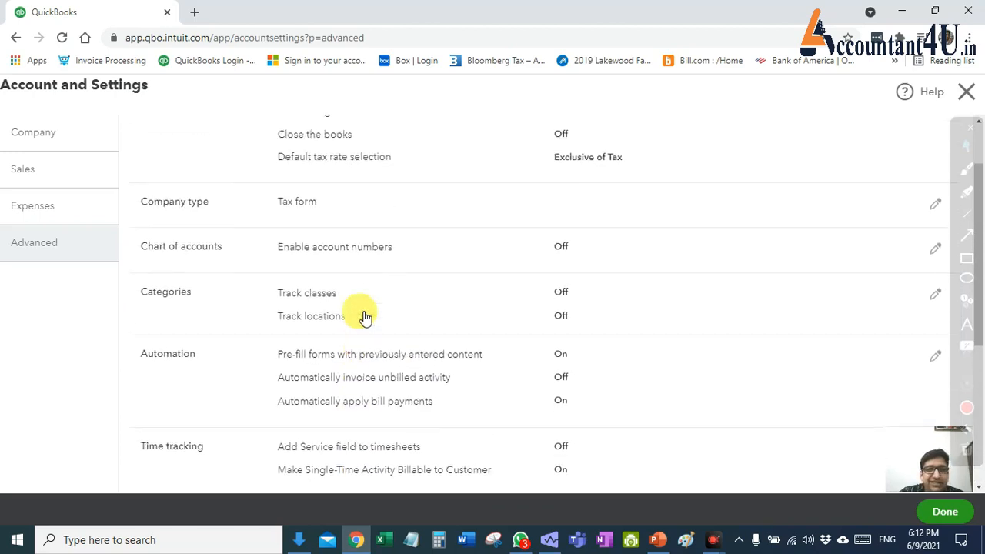
{"action": "left_click", "coordinate": [61, 138]}
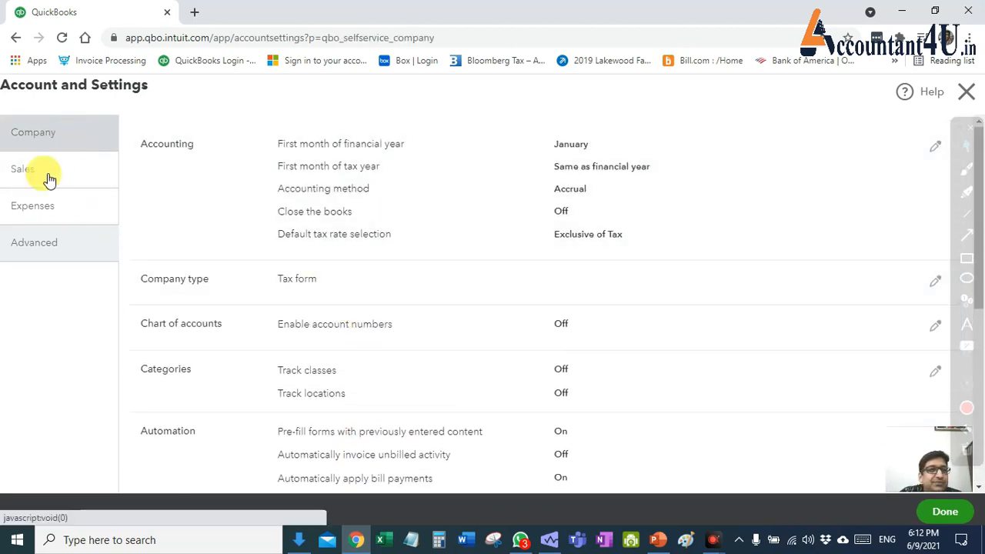
{"action": "left_click", "coordinate": [50, 178]}
{"action": "left_click", "coordinate": [33, 204]}
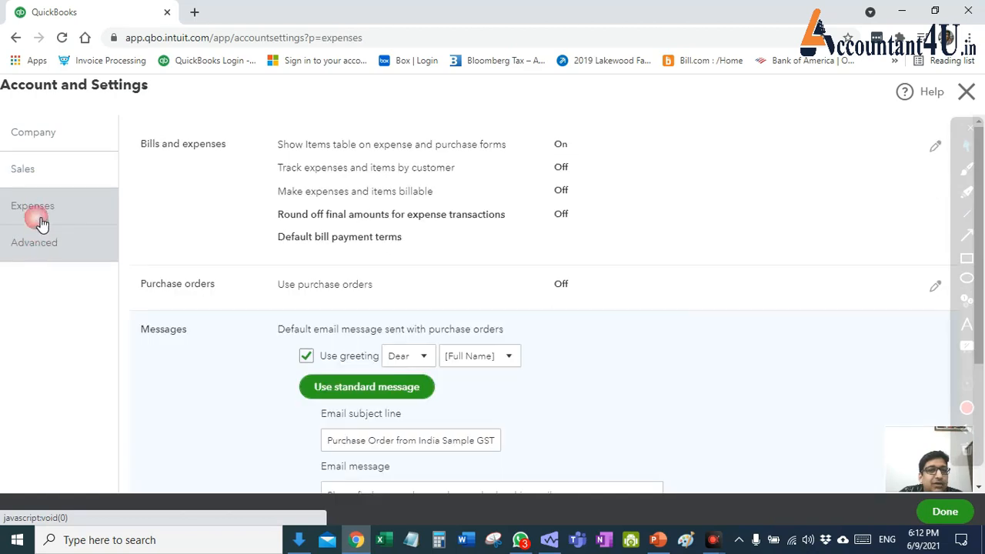
{"action": "left_click", "coordinate": [20, 142]}
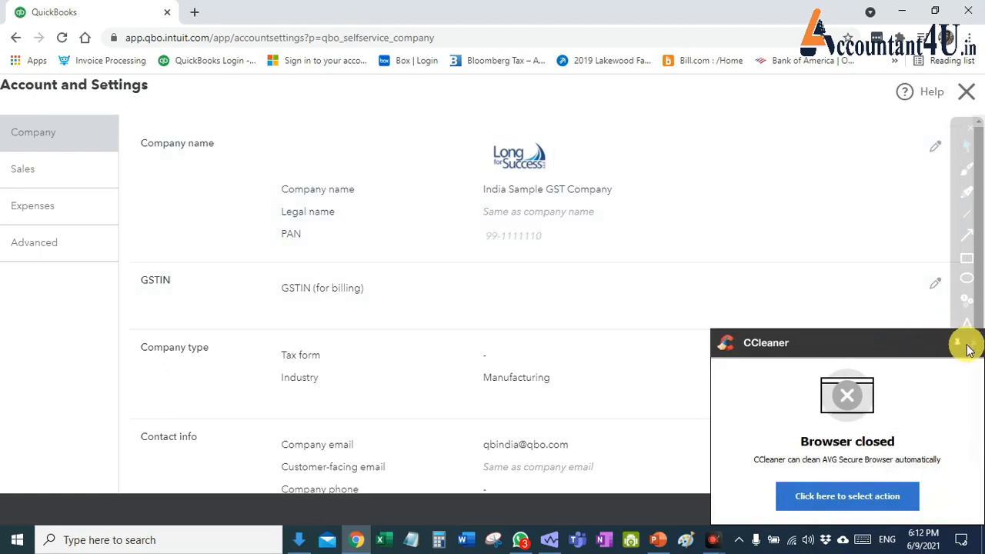
{"action": "left_click", "coordinate": [971, 344]}
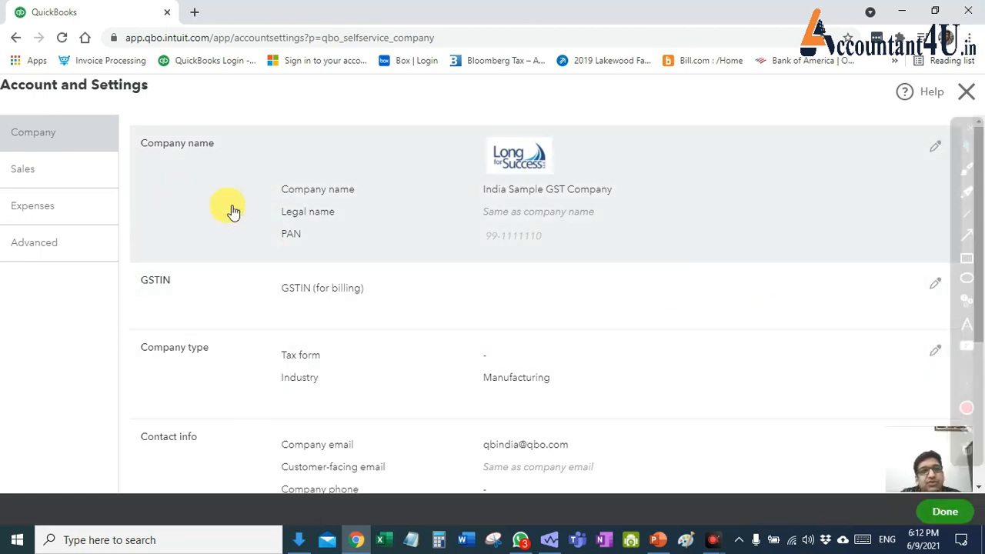